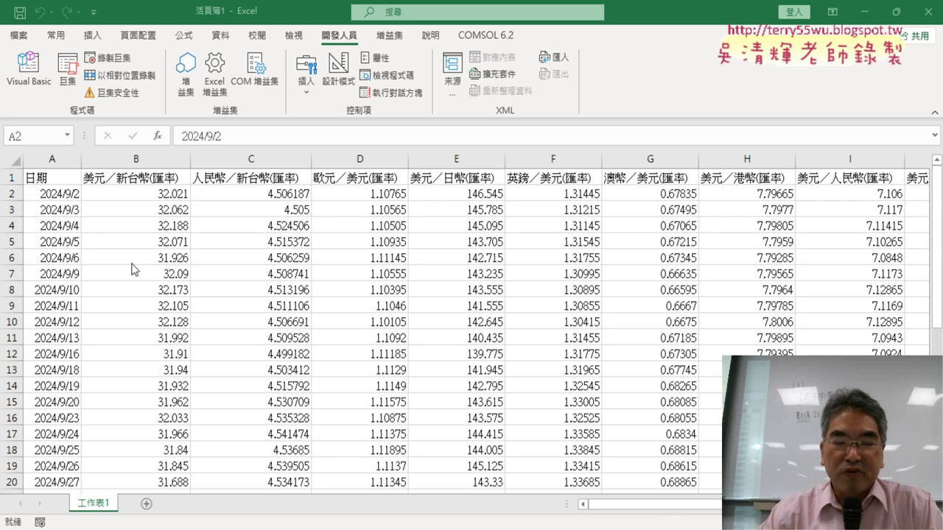
Step: Try selecting the date and USD columns, extending A1:B1 down to the last data row
click(55, 178)
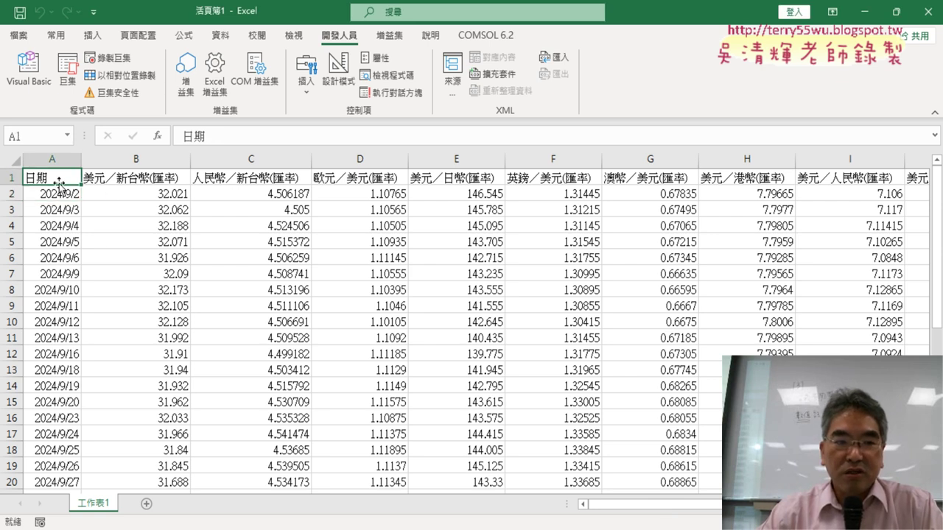
click(143, 160)
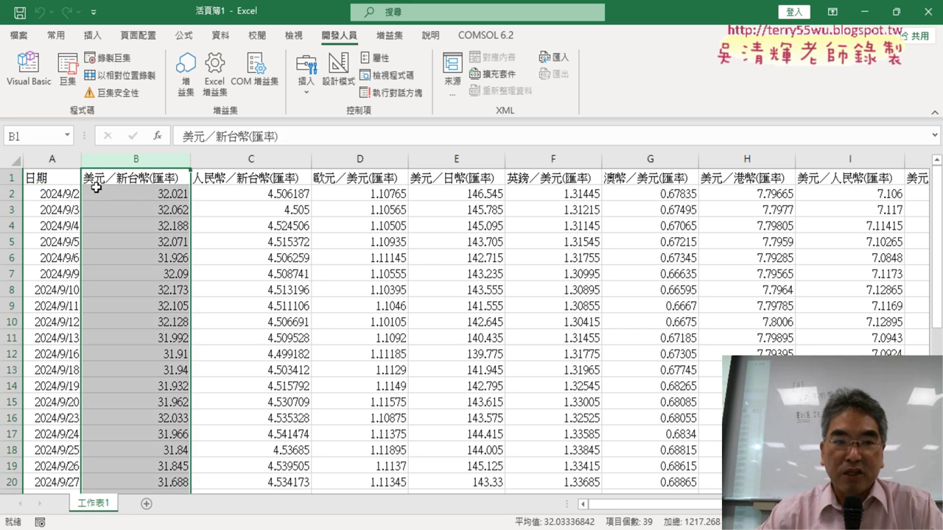
drag(53, 160, 247, 160)
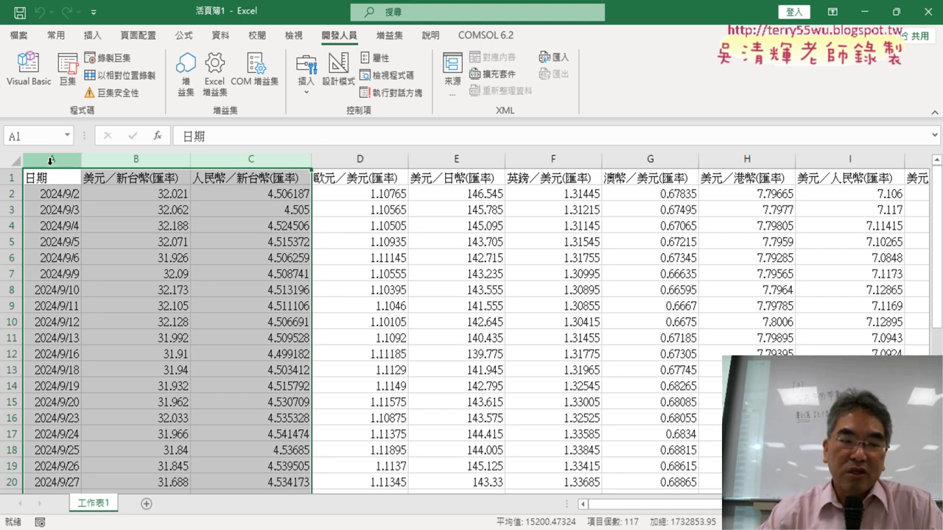
drag(50, 159, 130, 158)
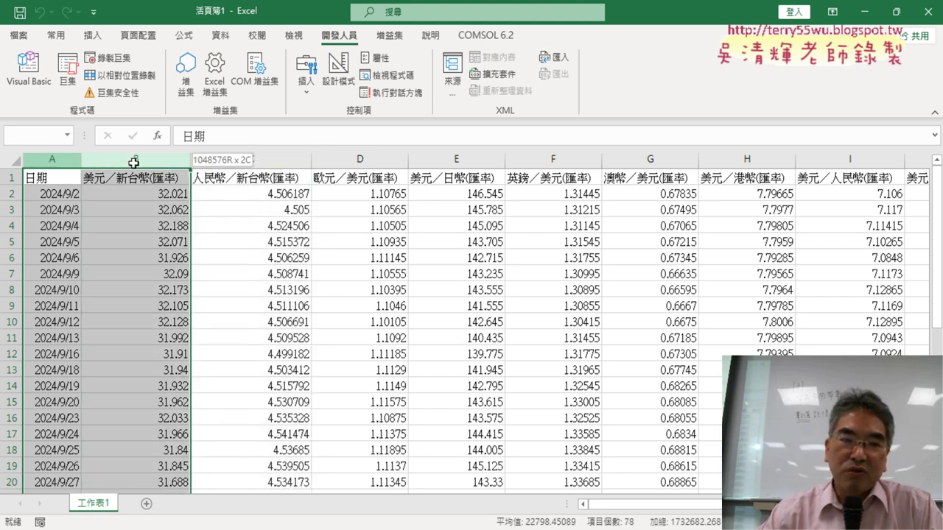
drag(42, 159, 110, 162)
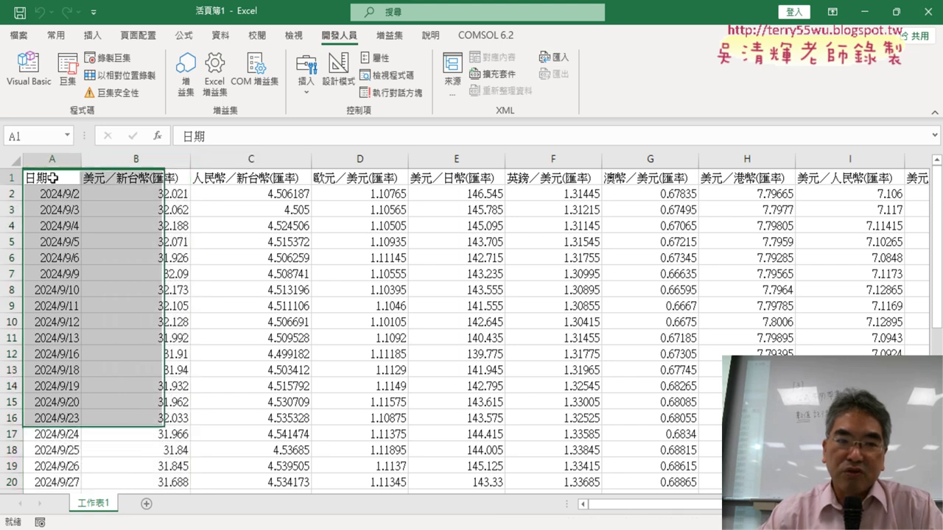
drag(44, 177, 125, 178)
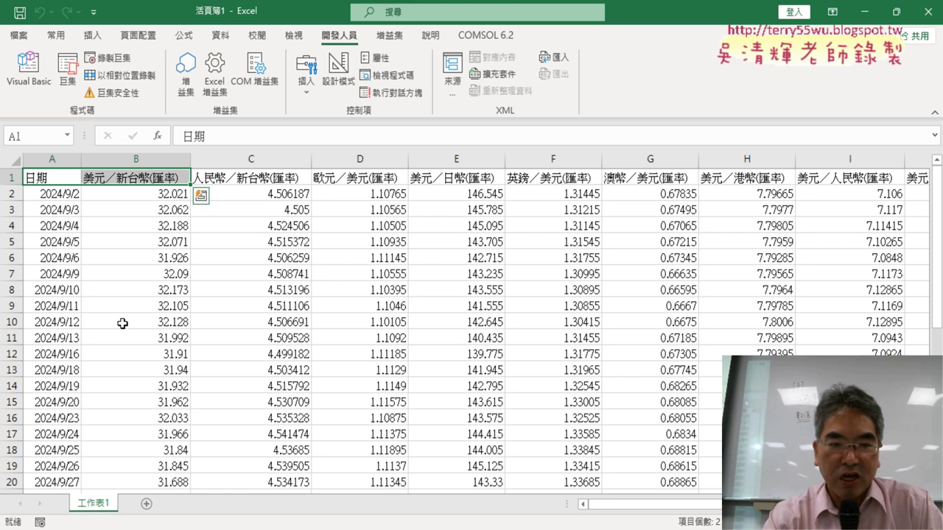
key(ctrl+shift+Down)
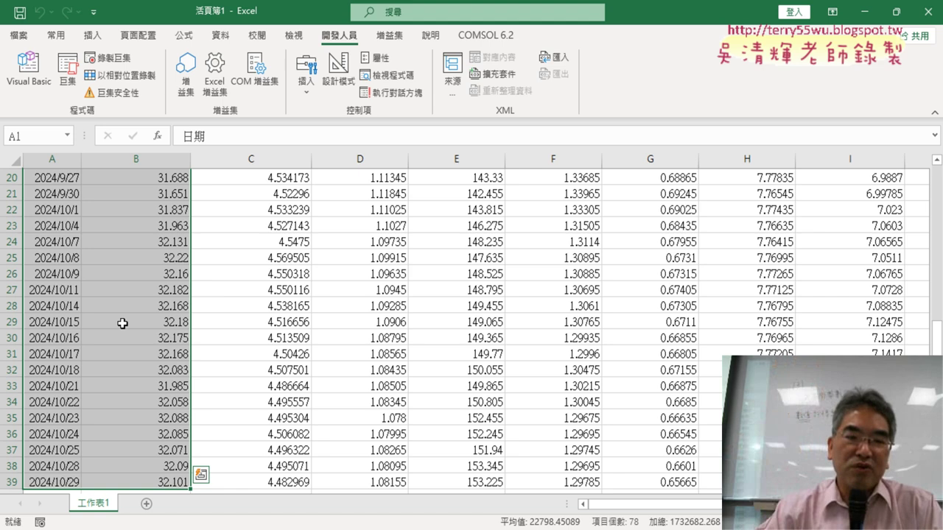
scroll(152, 356, up, 6)
mouse_move(47, 182)
mouse_down()
mouse_move(188, 486)
mouse_move(148, 5)
mouse_up()
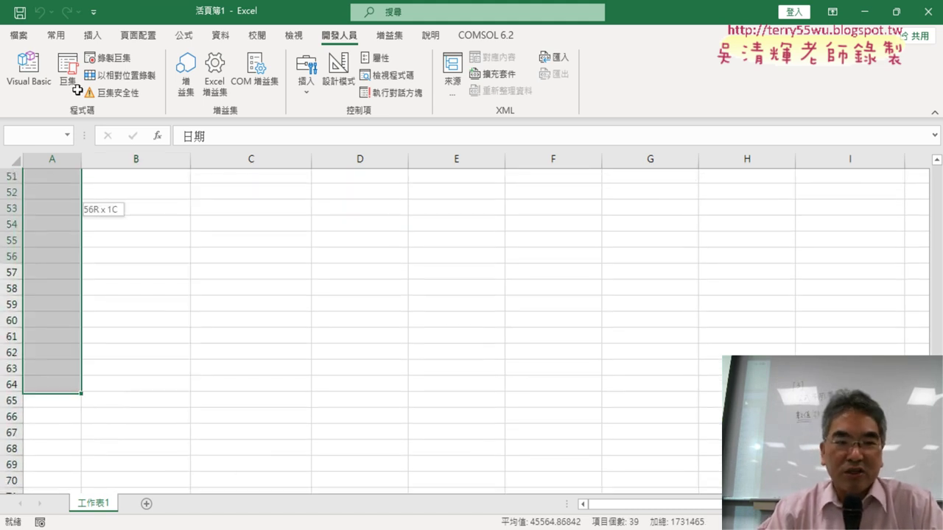
mouse_move(149, 5)
mouse_down()
mouse_move(19, 271)
mouse_move(361, 224)
mouse_move(148, 239)
mouse_up()
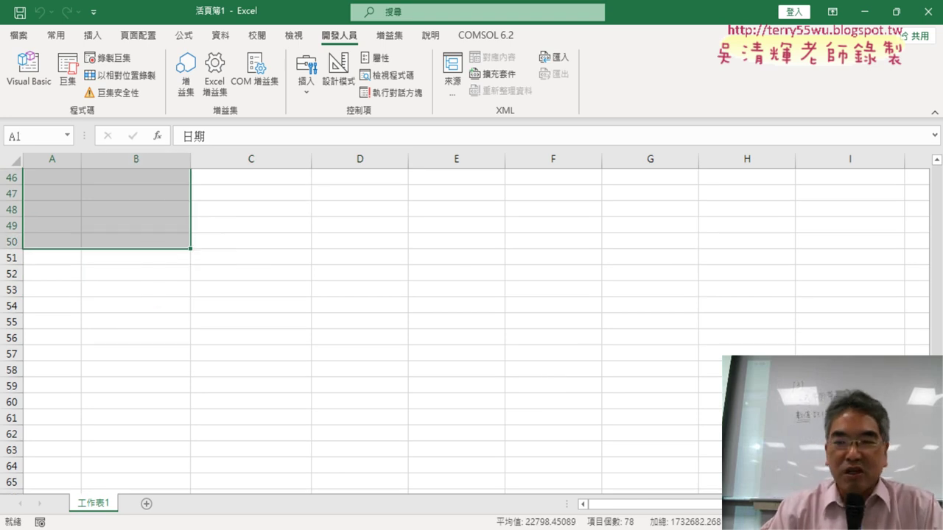
scroll(315, 209, up, 13)
scroll(314, 209, up, 3)
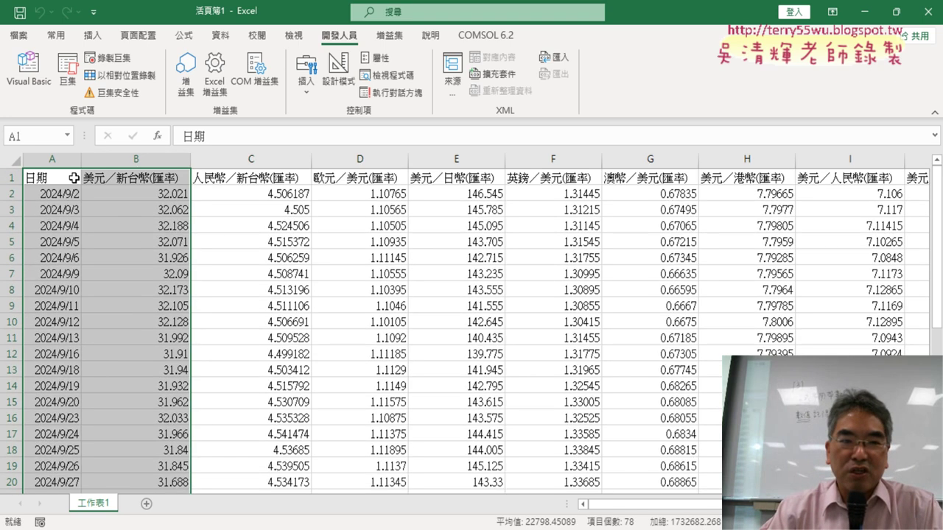
drag(73, 178, 145, 177)
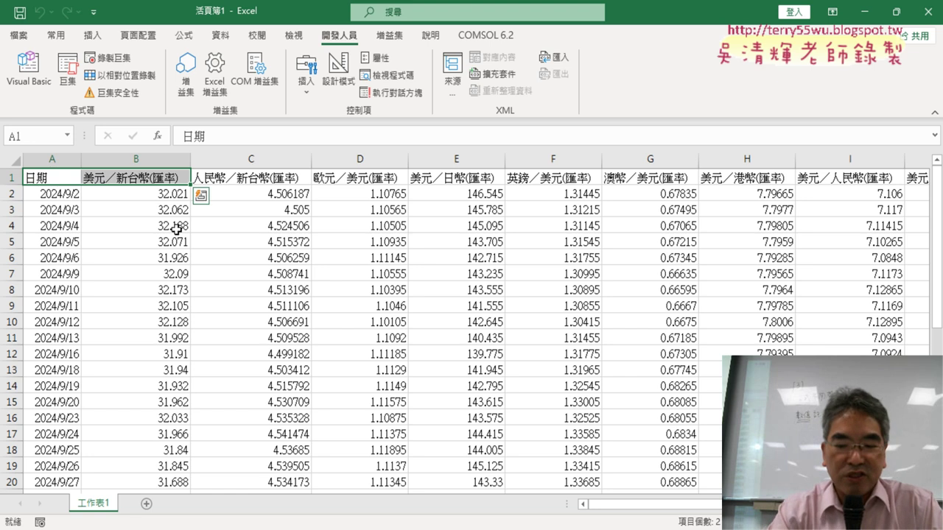
key(ctrl+shift+Down)
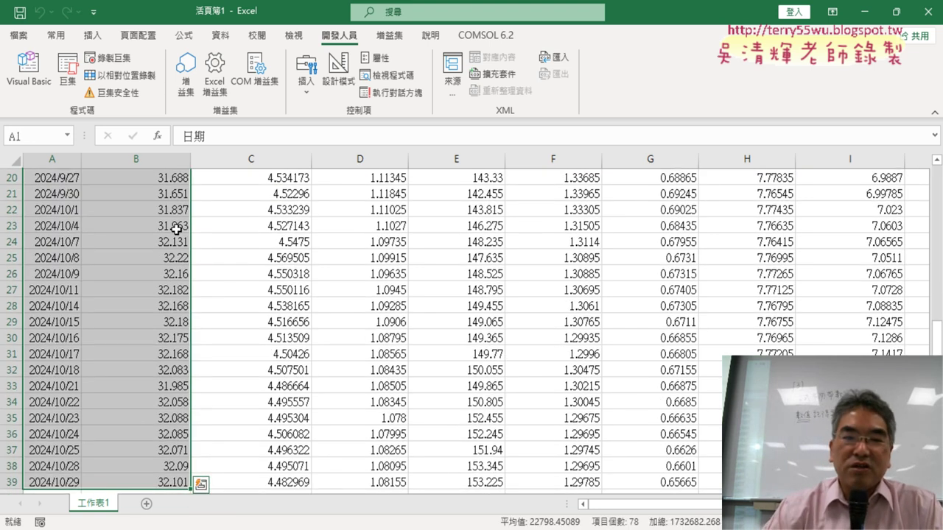
scroll(301, 224, up, 6)
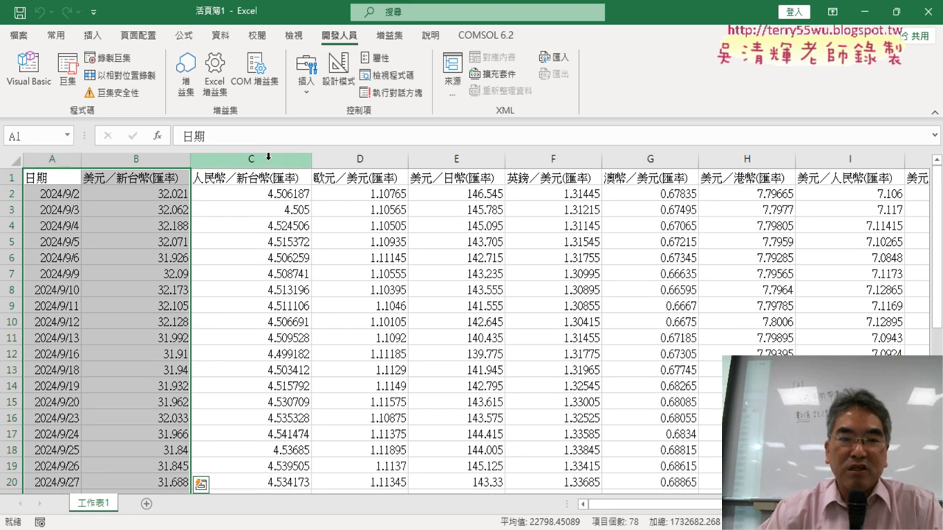
Step: Select the dates A1:A39 together with the RMB rates C1:C39
click(61, 178)
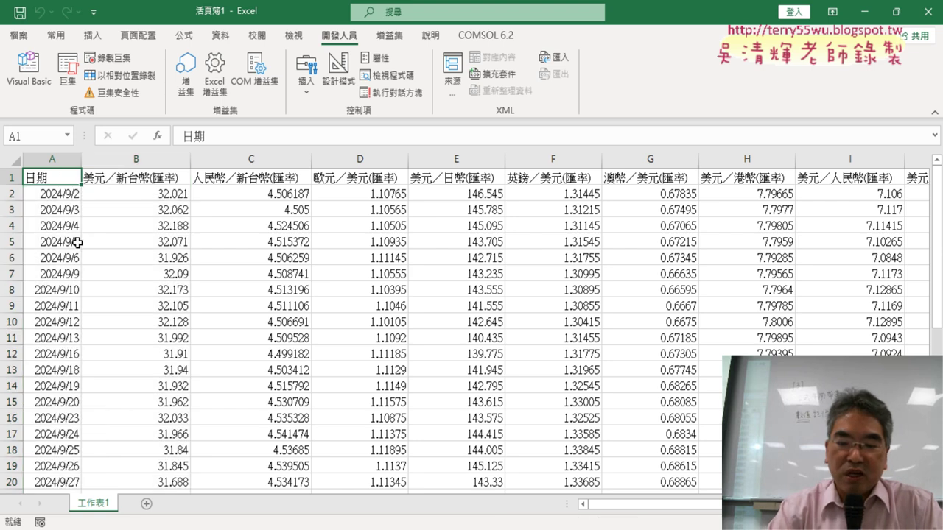
key(alt)
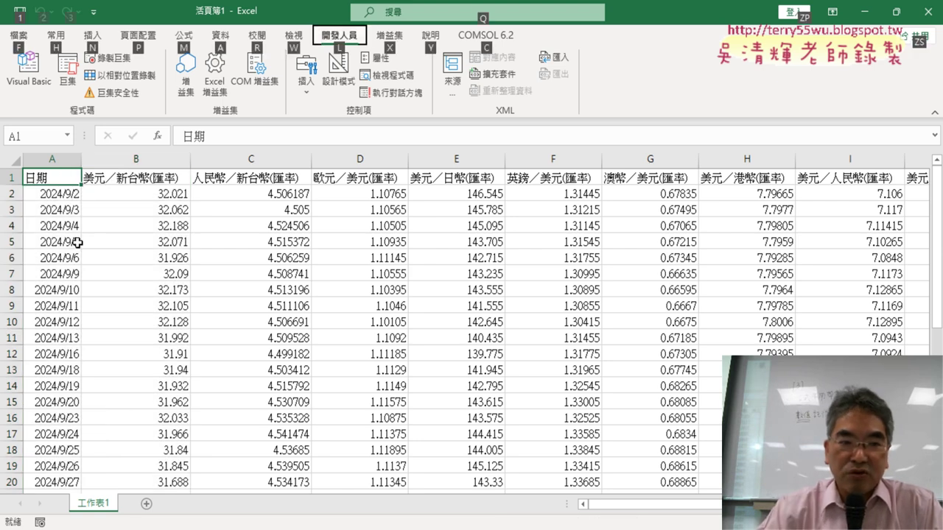
key(alt)
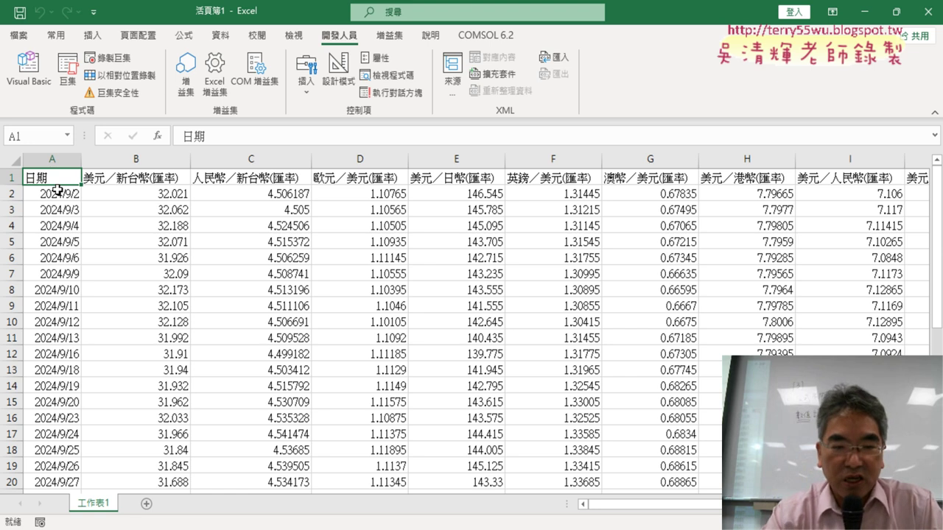
key(ctrl+shift+Down)
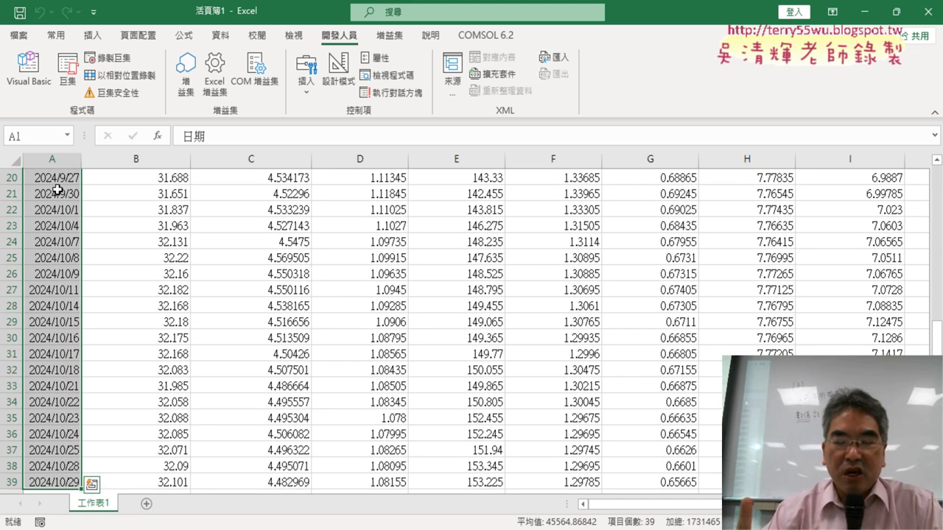
scroll(212, 235, up, 2)
scroll(221, 239, up, 5)
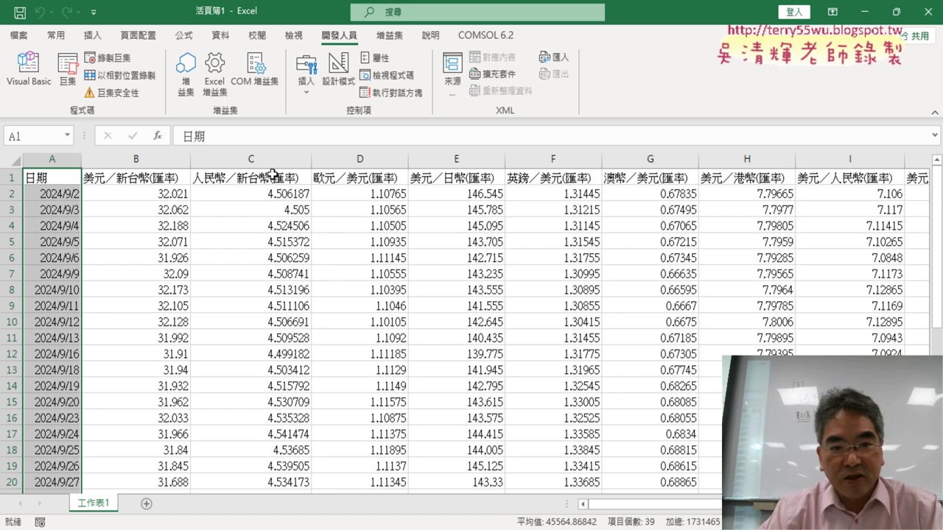
ctrl+click(273, 181)
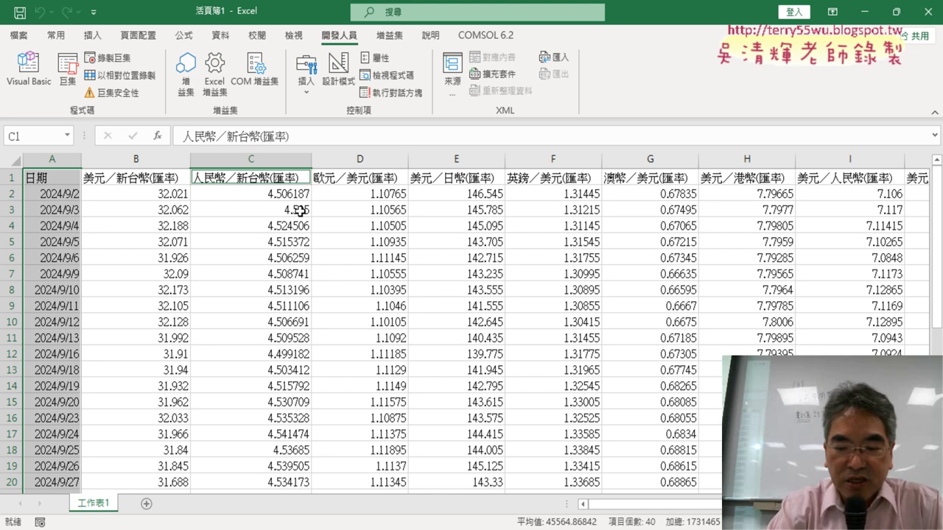
key(ctrl+shift+Down)
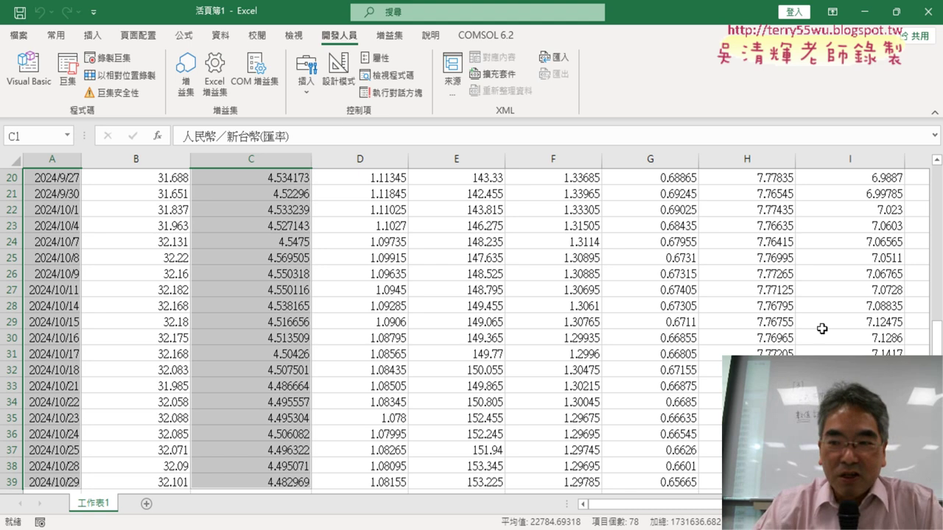
scroll(290, 228, up, 4)
scroll(290, 228, up, 3)
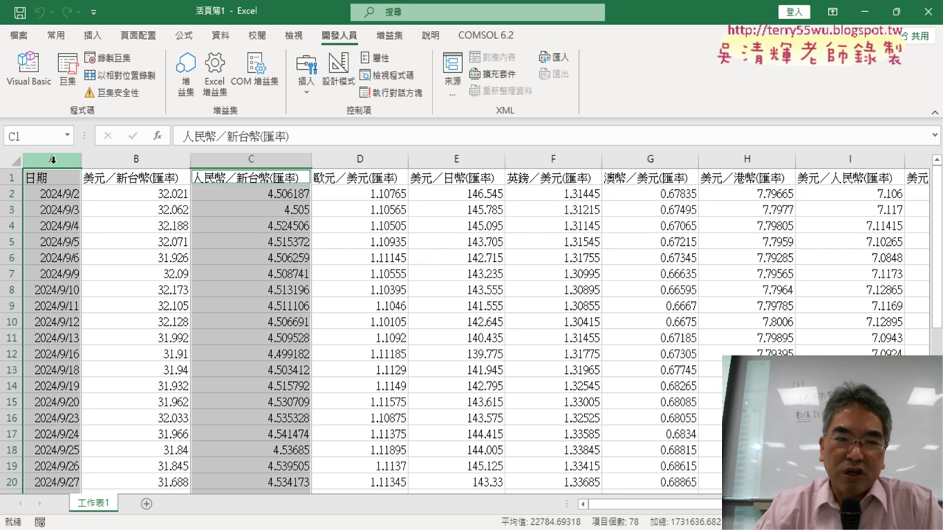
Step: Insert a trial Line with Markers chart of columns A:B (USD rates), then delete it
drag(52, 159, 136, 159)
click(92, 36)
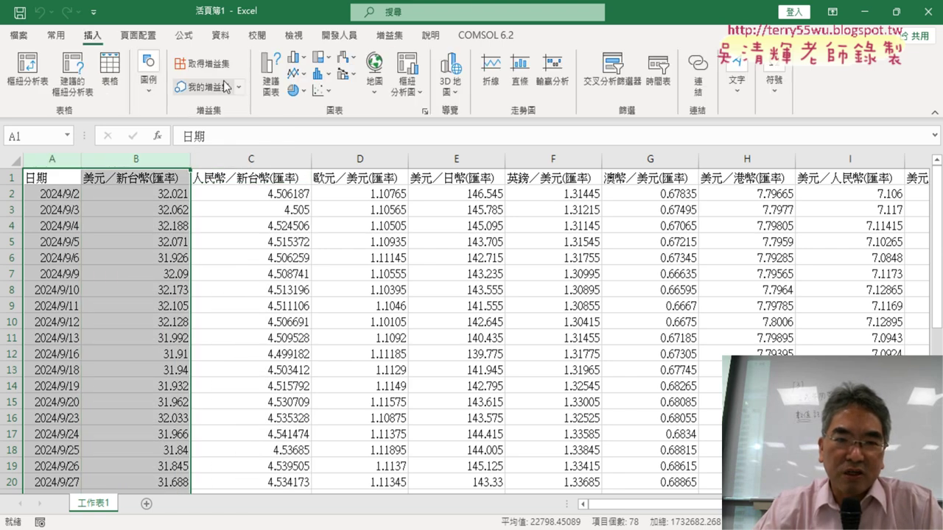
click(297, 73)
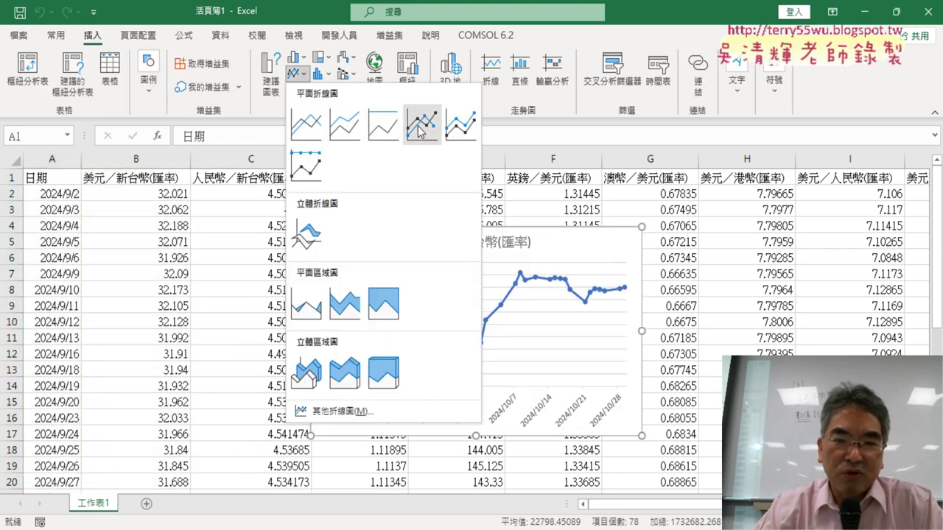
click(421, 121)
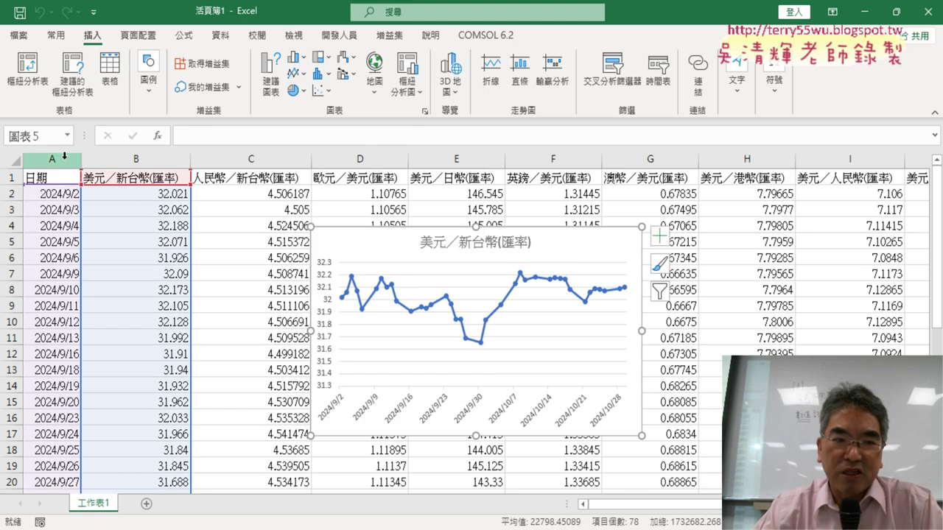
drag(59, 157, 143, 158)
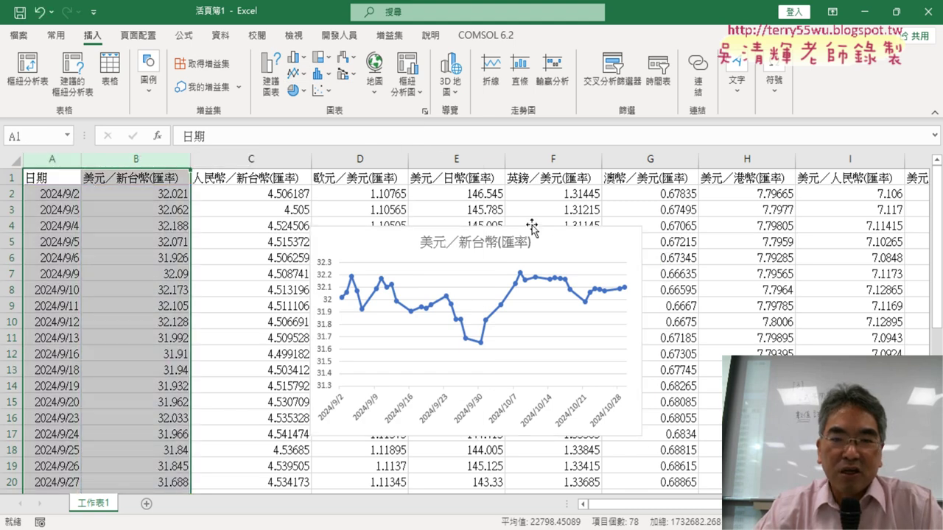
click(567, 240)
key(Delete)
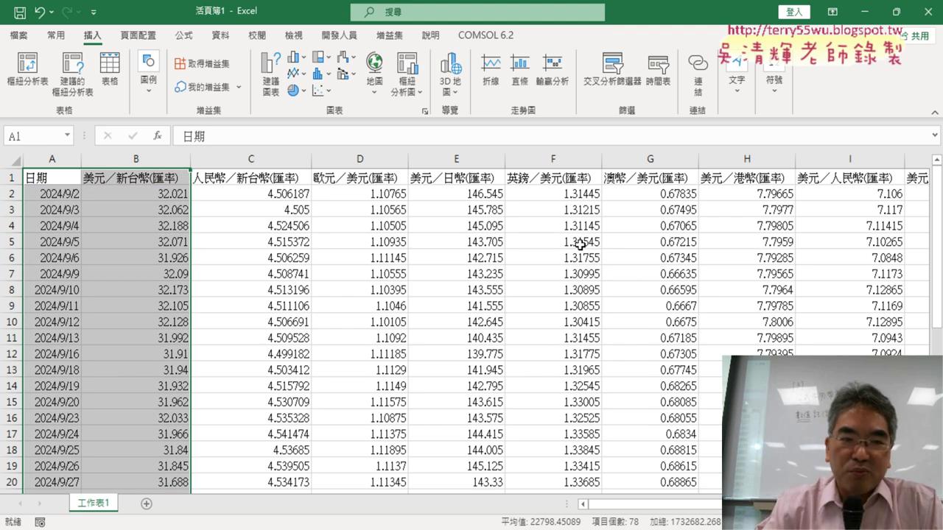
Step: Select columns A and C and insert a Line with Markers chart of RMB rates
click(51, 157)
ctrl+click(234, 157)
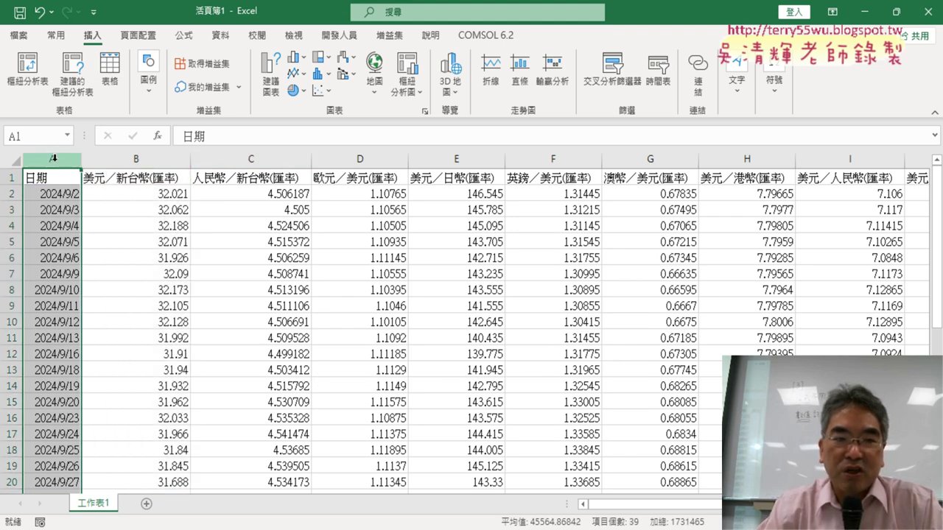
ctrl+click(221, 161)
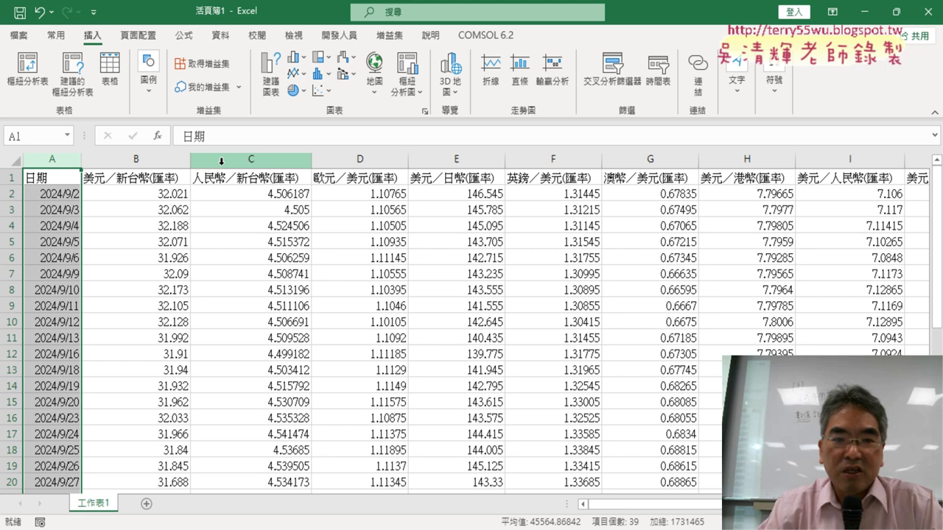
ctrl+click(259, 154)
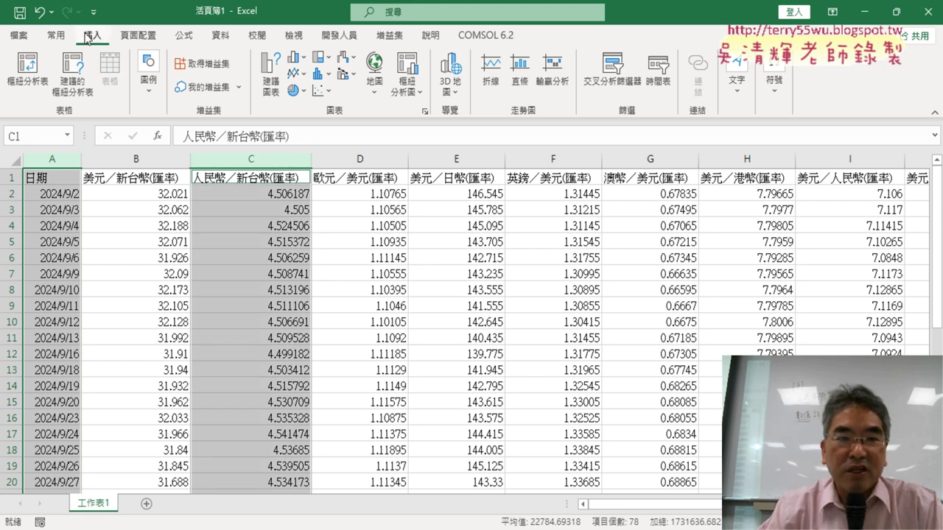
click(299, 74)
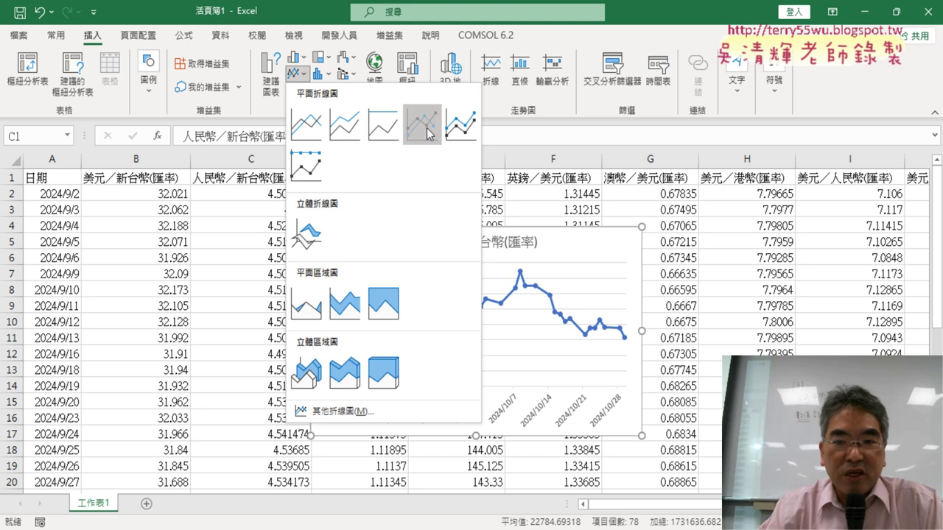
click(430, 129)
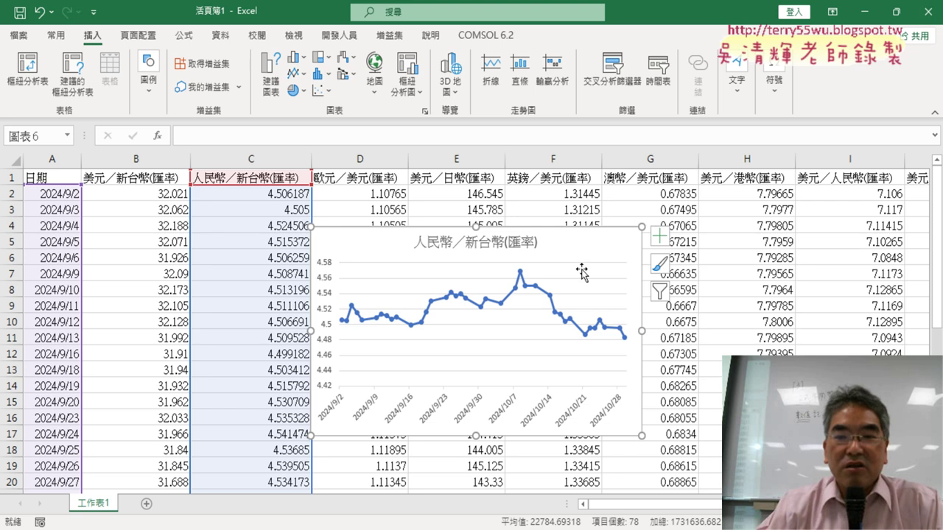
click(621, 249)
Step: Delete the selected extra chart and scroll around to check the remaining charts
key(Delete)
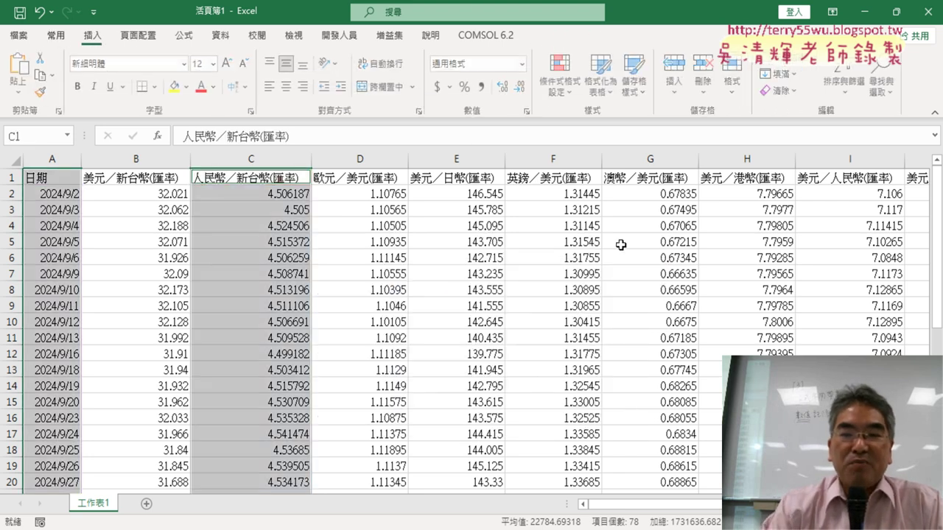
scroll(729, 322, right, 3)
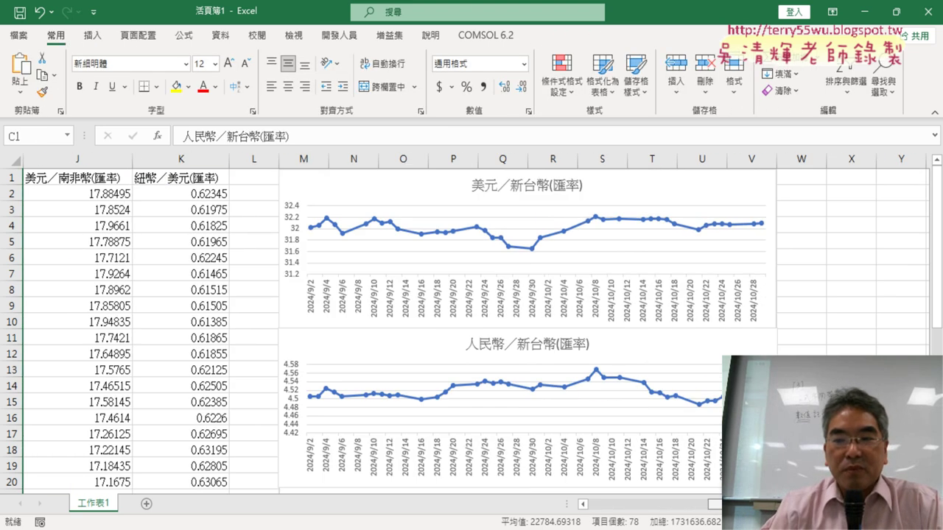
scroll(729, 322, down, 3)
scroll(729, 322, down, 3)
scroll(727, 317, down, 3)
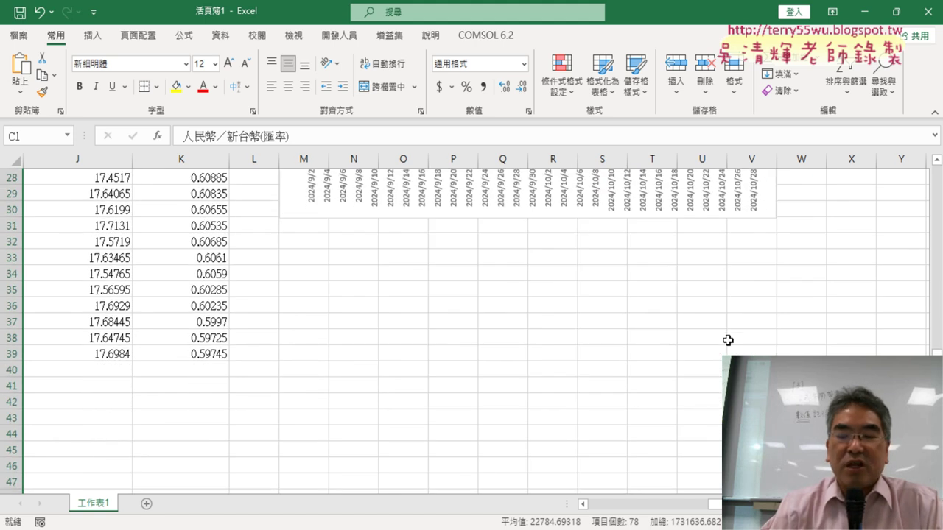
scroll(497, 434, left, 3)
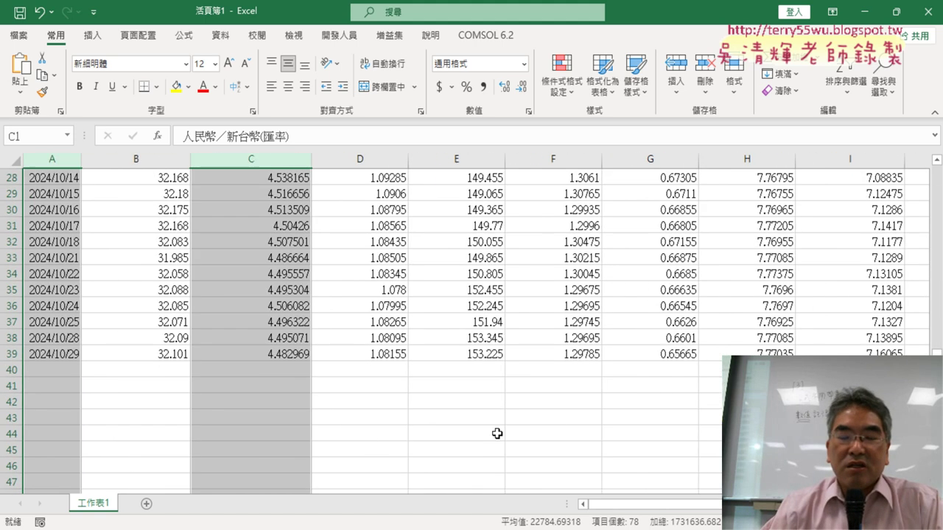
scroll(464, 413, up, 5)
scroll(448, 406, up, 4)
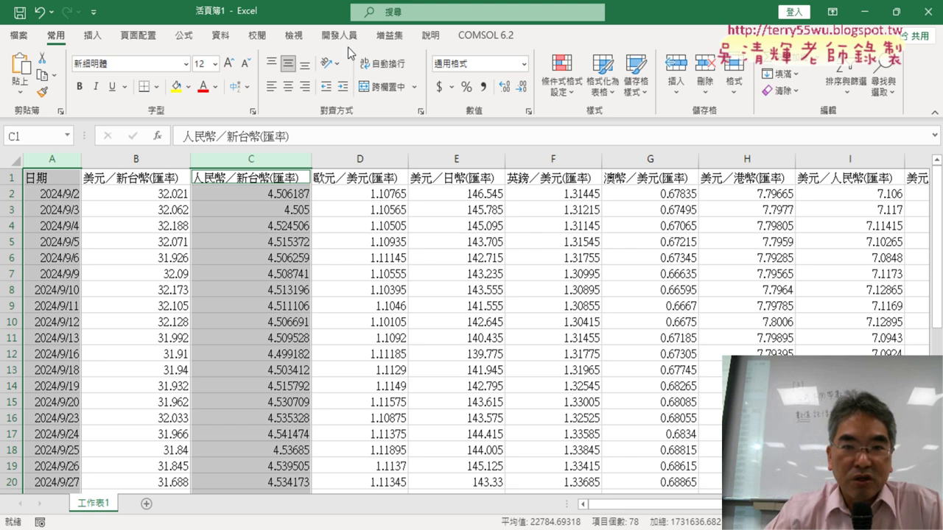
Step: Show the Developer tab with 錄製巨集, then scroll right to view the two line charts
click(339, 35)
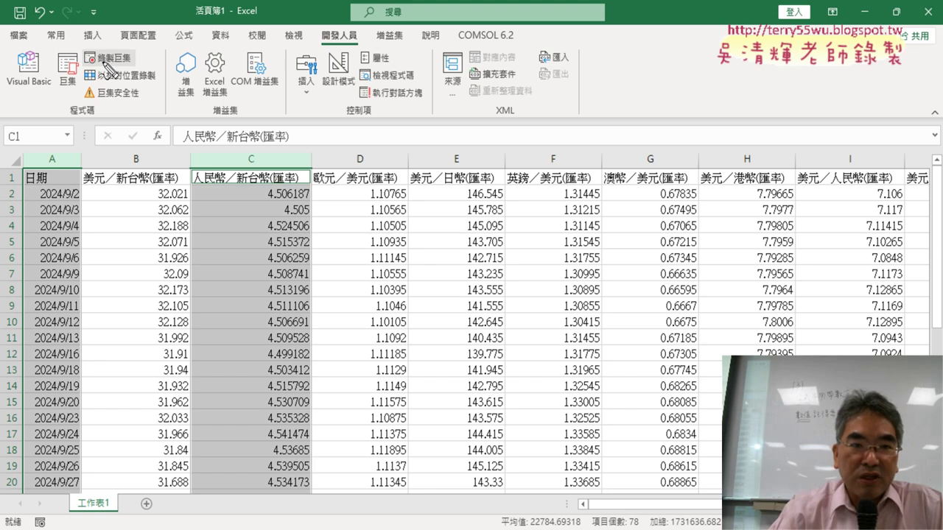
mouse_move(129, 81)
mouse_down()
mouse_move(144, 59)
mouse_move(136, 75)
mouse_up()
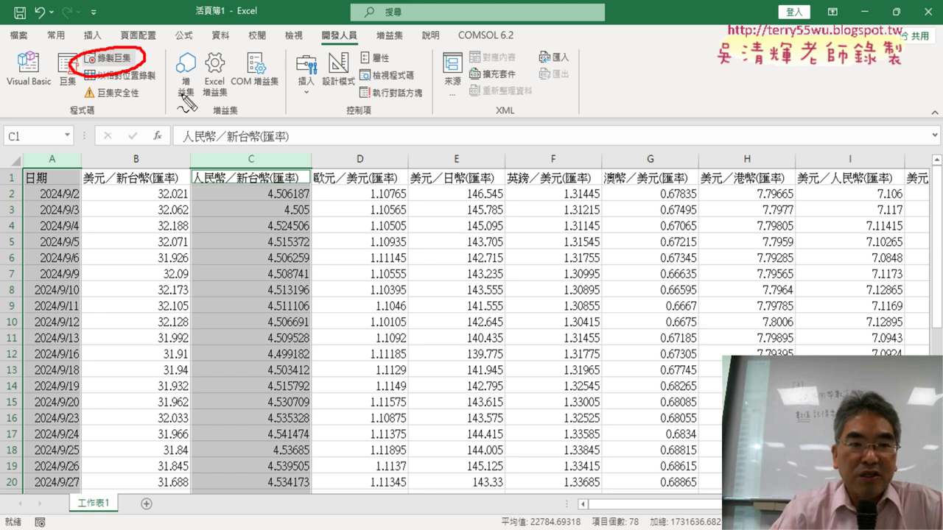
drag(306, 137, 158, 65)
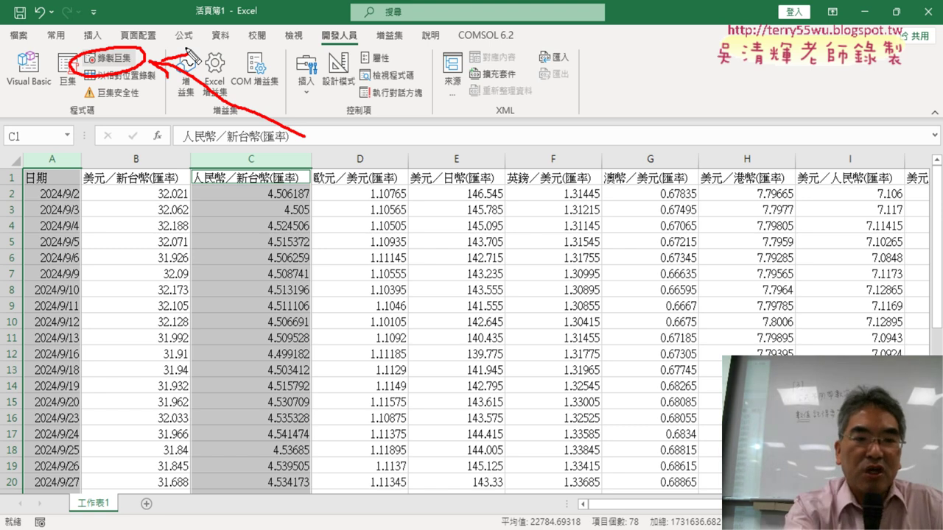
key(Escape)
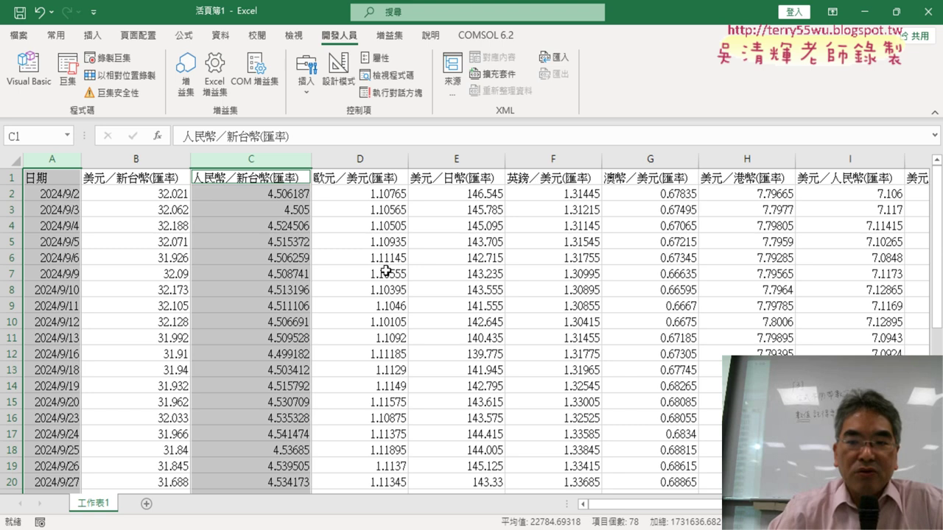
scroll(472, 324, right, 1)
scroll(471, 324, right, 2)
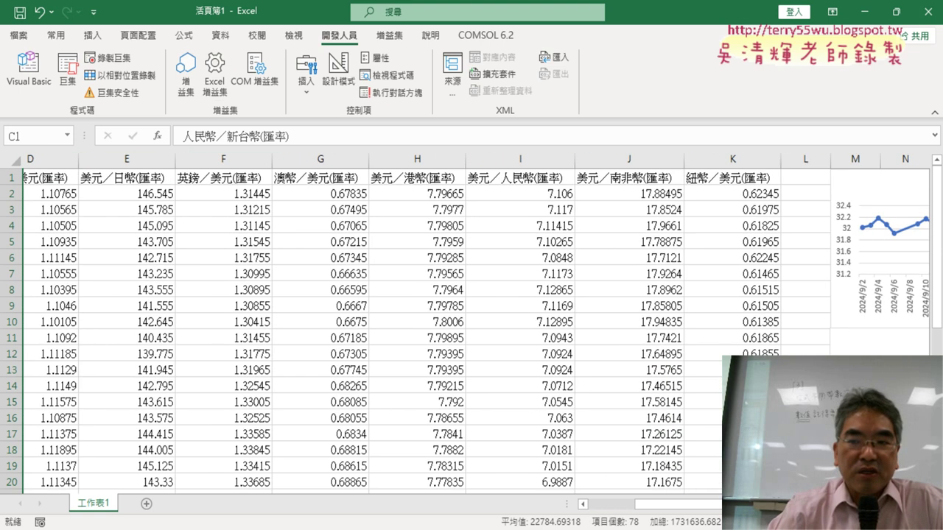
scroll(471, 325, right, 3)
scroll(471, 324, right, 2)
scroll(756, 289, right, 2)
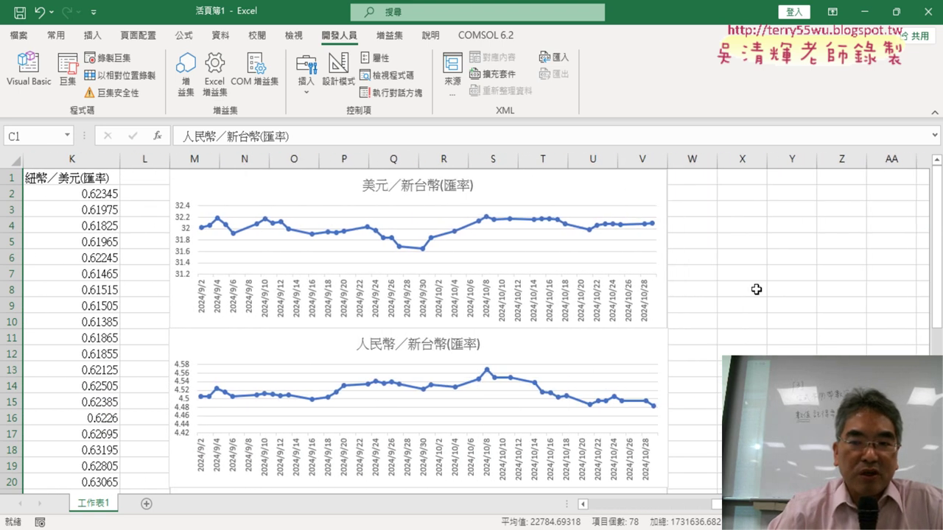
Step: Delete the USD/TWD chart and select the date and USD range A1:B39
click(642, 193)
key(Delete)
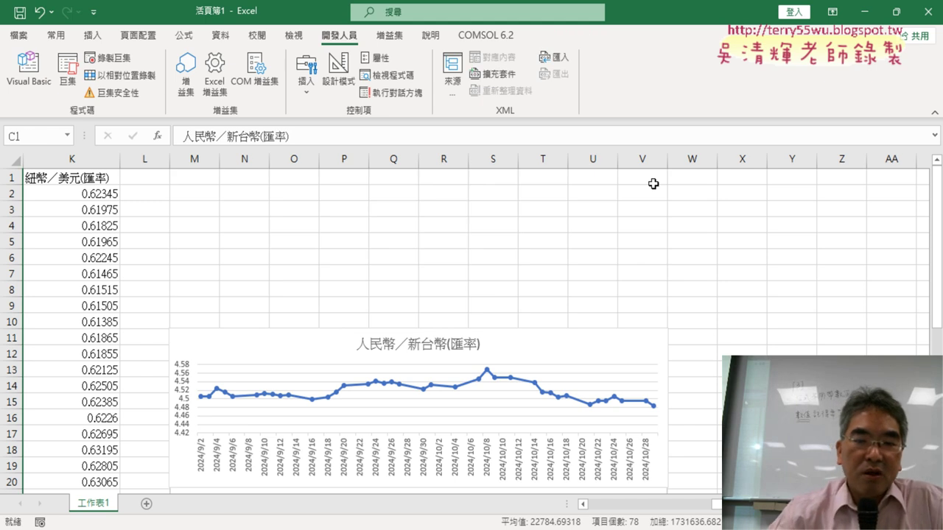
scroll(471, 324, left, 10)
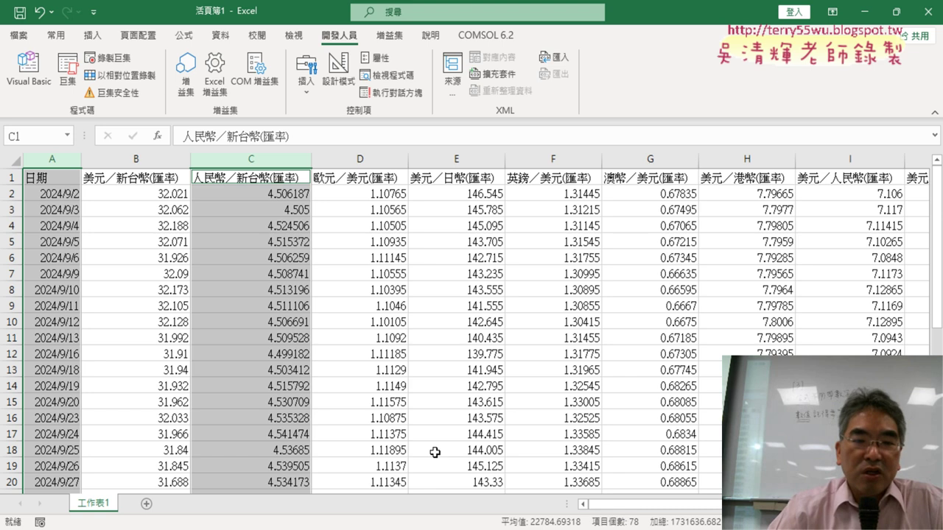
click(354, 400)
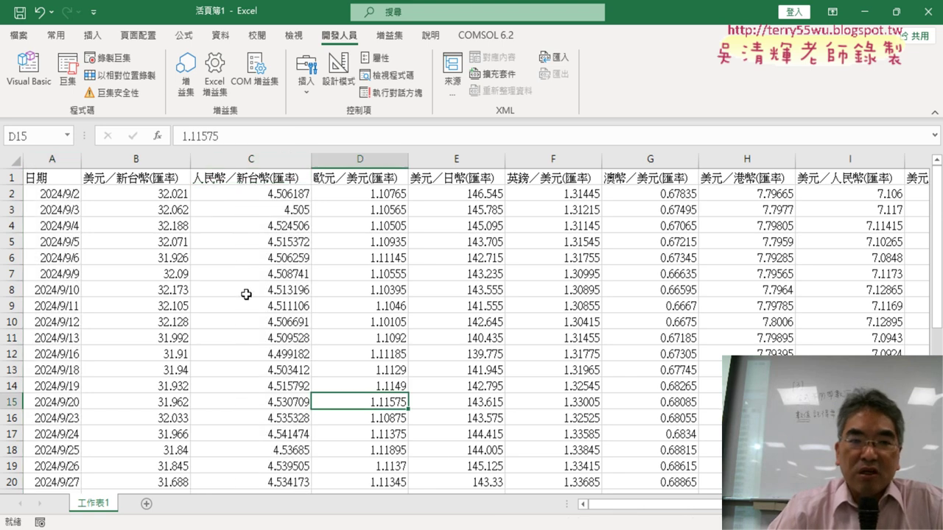
click(46, 179)
drag(47, 179, 107, 182)
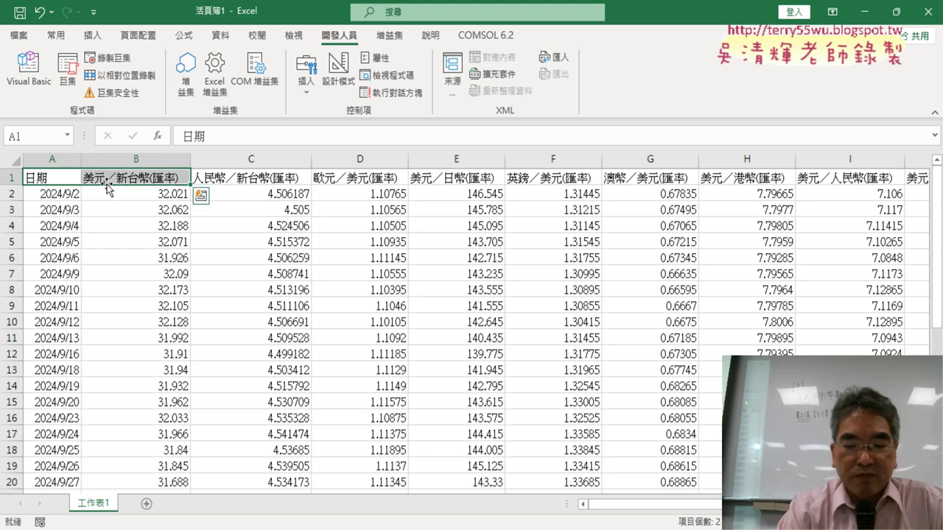
key(shift+Down)
key(shift+Down)
key(shift+Down)
key(shift+Down)
key(shift+Down)
key(shift+Down)
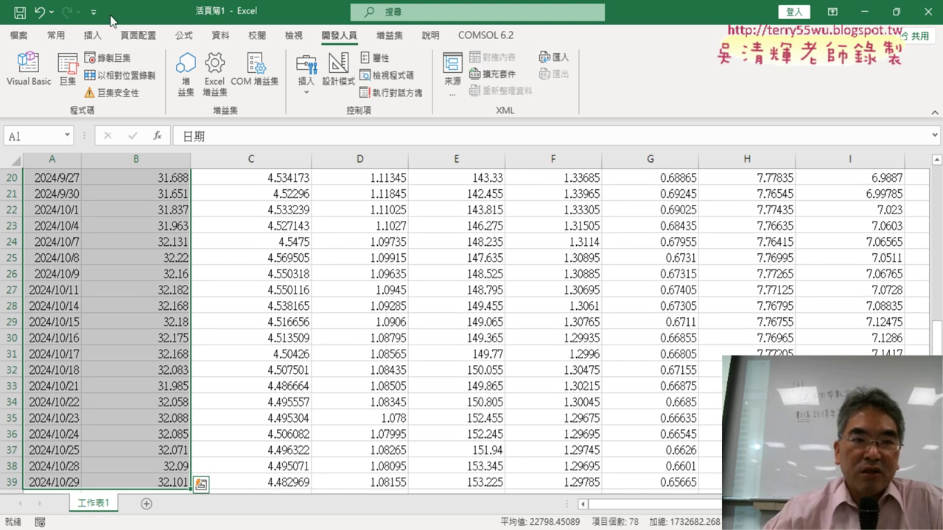
Step: Browse the Insert line chart types, restore the Excel window, and switch to the Developer tab
click(92, 37)
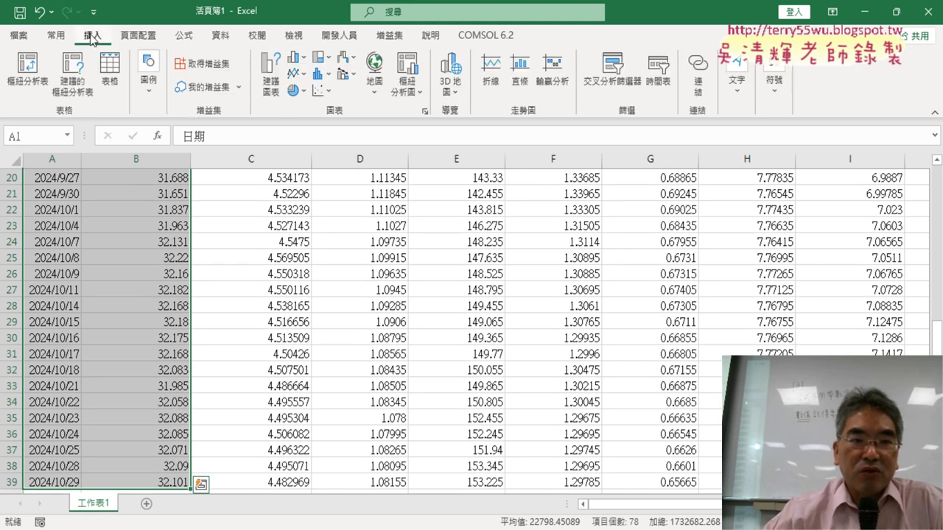
click(297, 74)
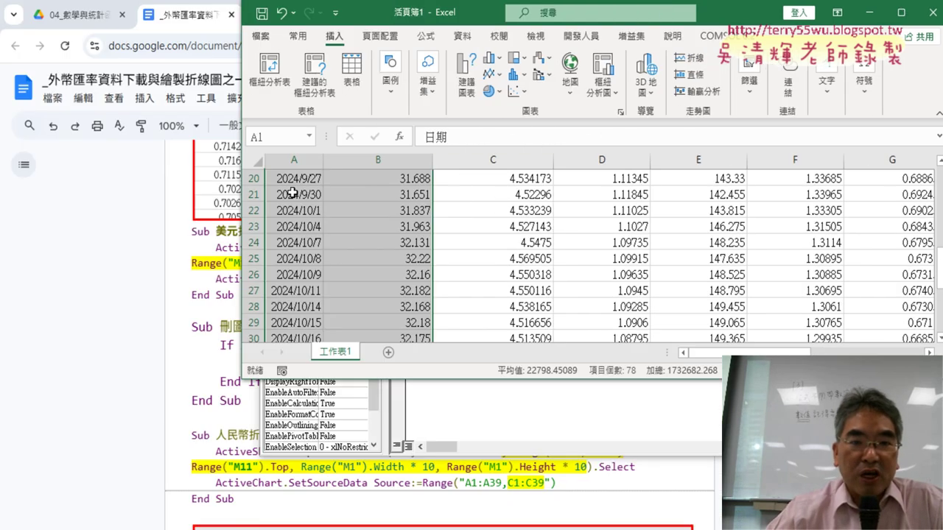
click(911, 12)
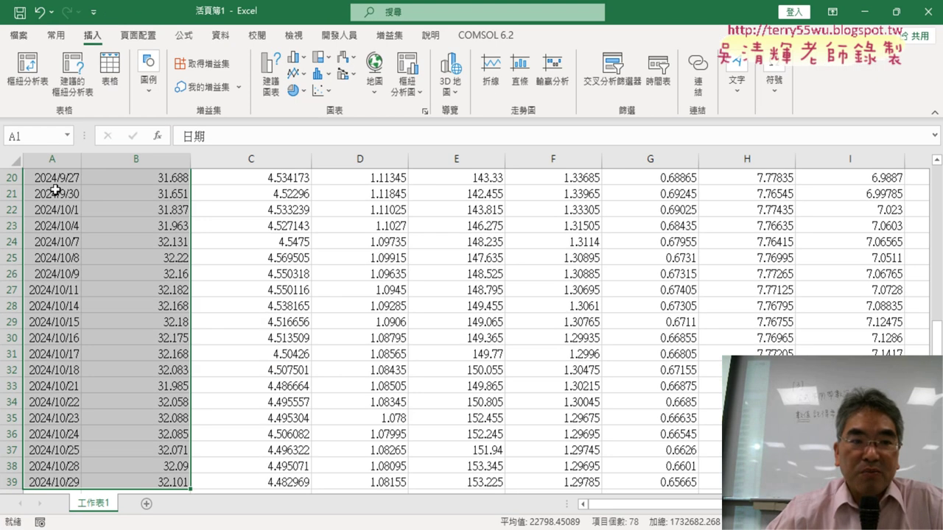
scroll(115, 254, up, 4)
scroll(117, 284, up, 3)
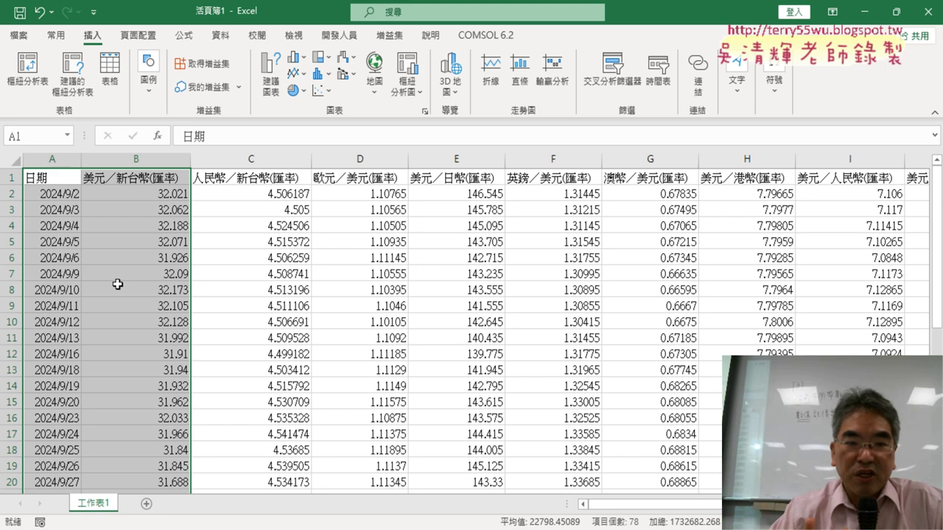
click(353, 42)
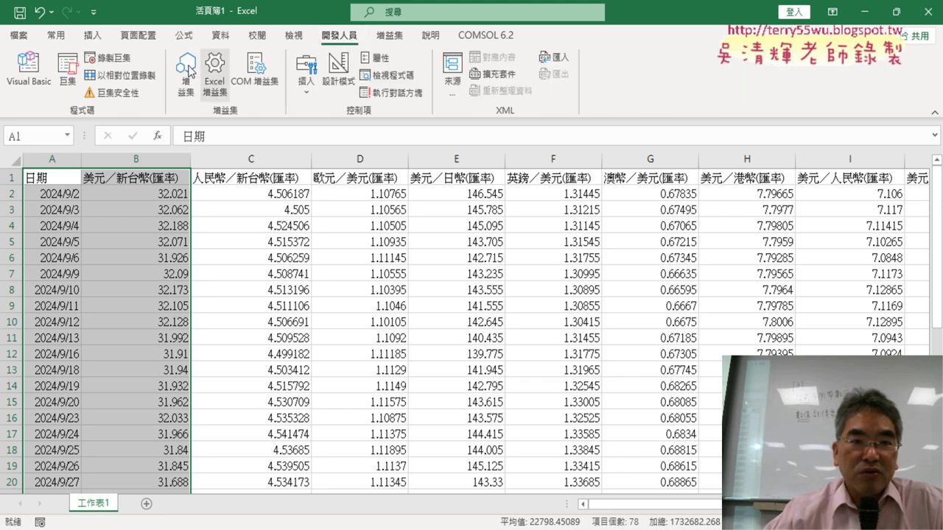
Step: Name the new macro 美元折線圖, store it in the current workbook, and start recording
click(120, 64)
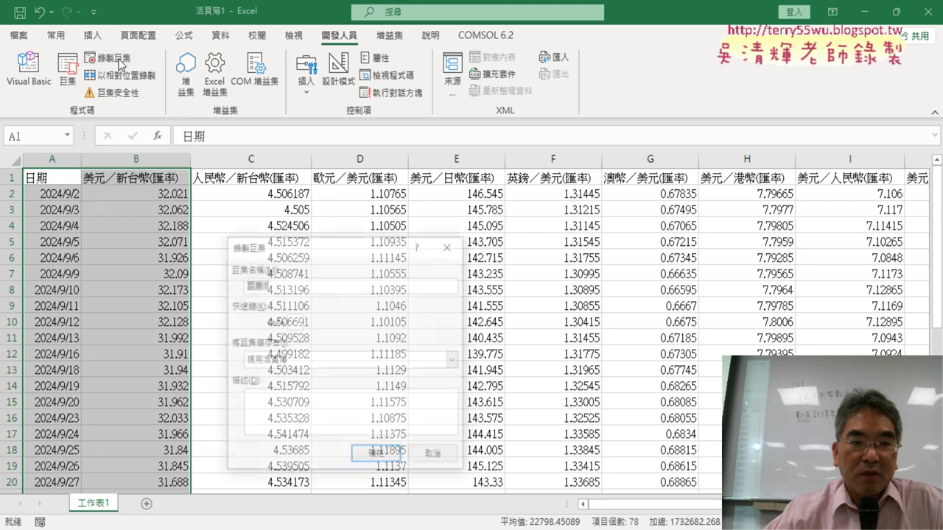
drag(334, 254, 388, 132)
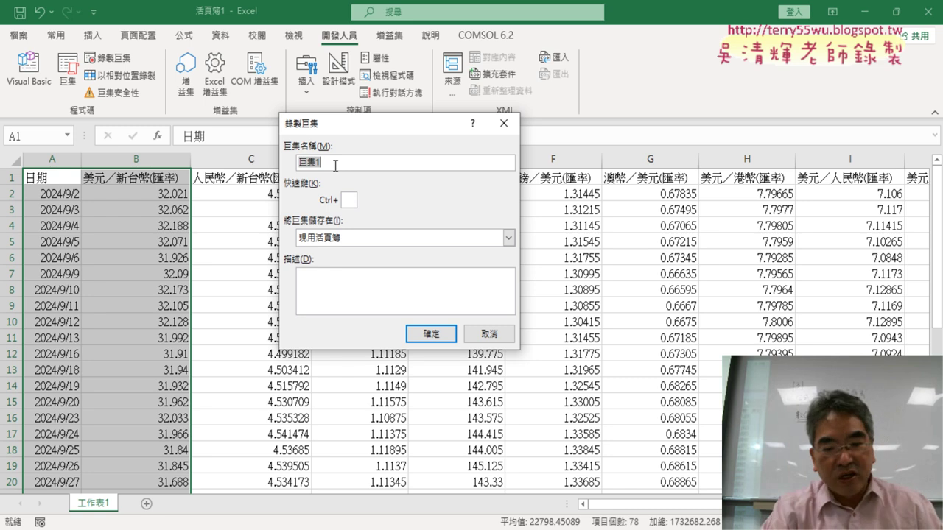
text(a)
key(BackSpace)
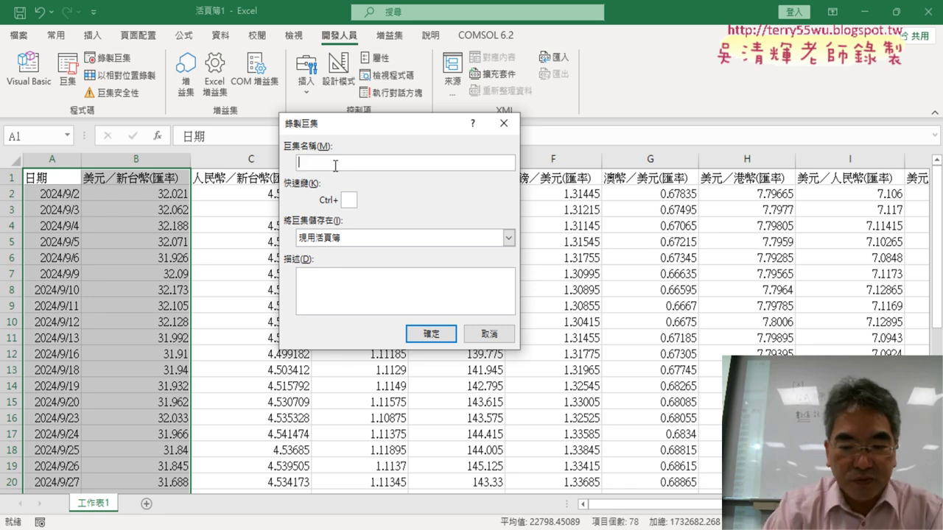
text(ao3m,)
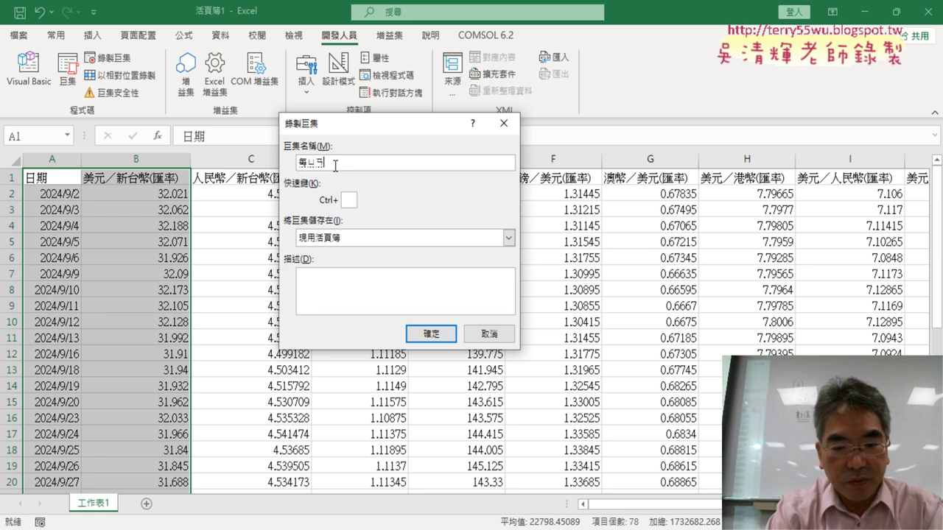
text(65jk6vu04w)
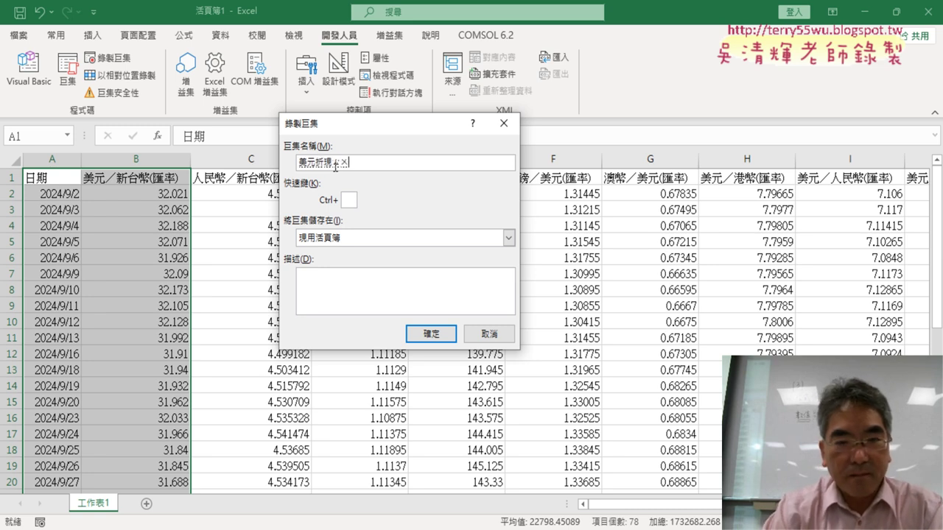
text(j6)
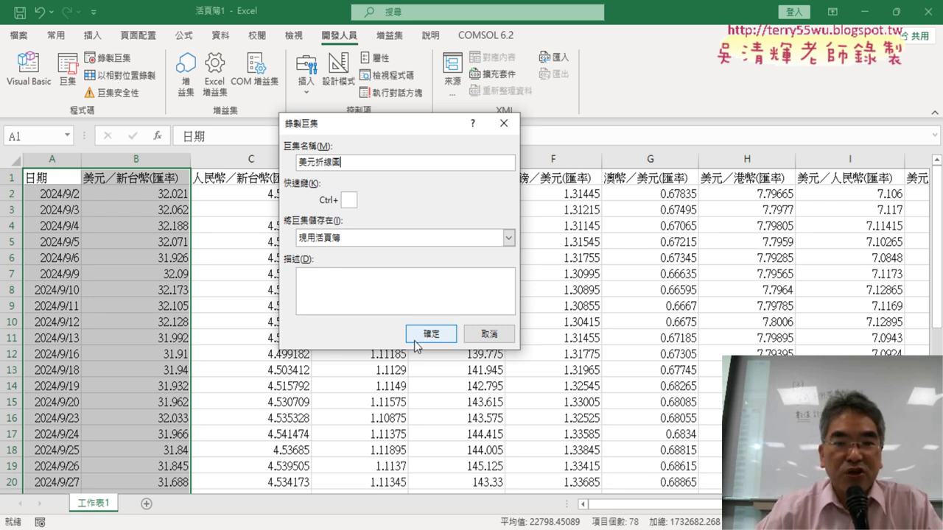
click(438, 336)
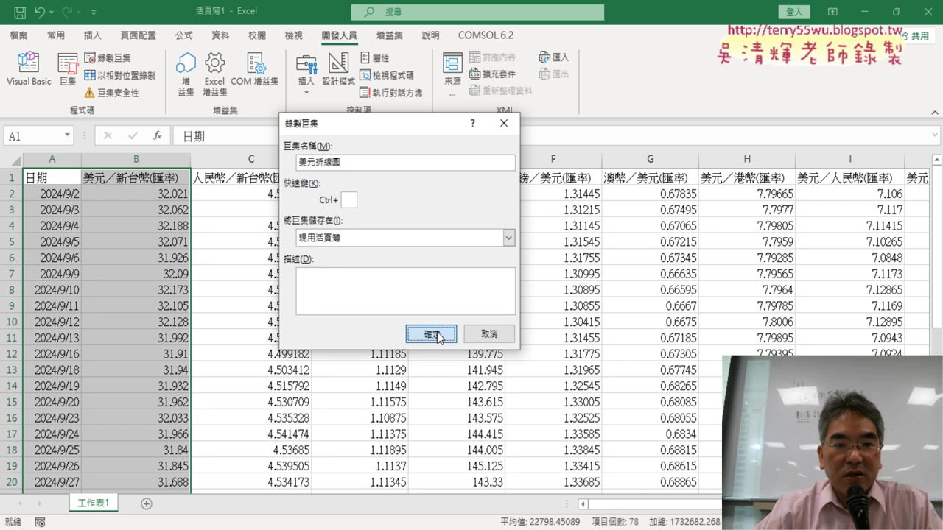
Step: Insert a Line with Markers chart of the USD rates, then stop the macro recording
click(92, 35)
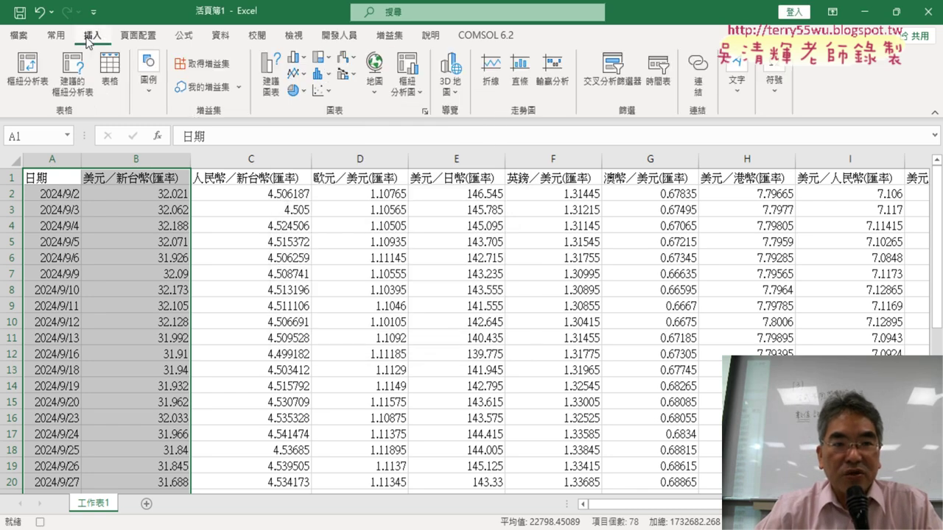
click(297, 74)
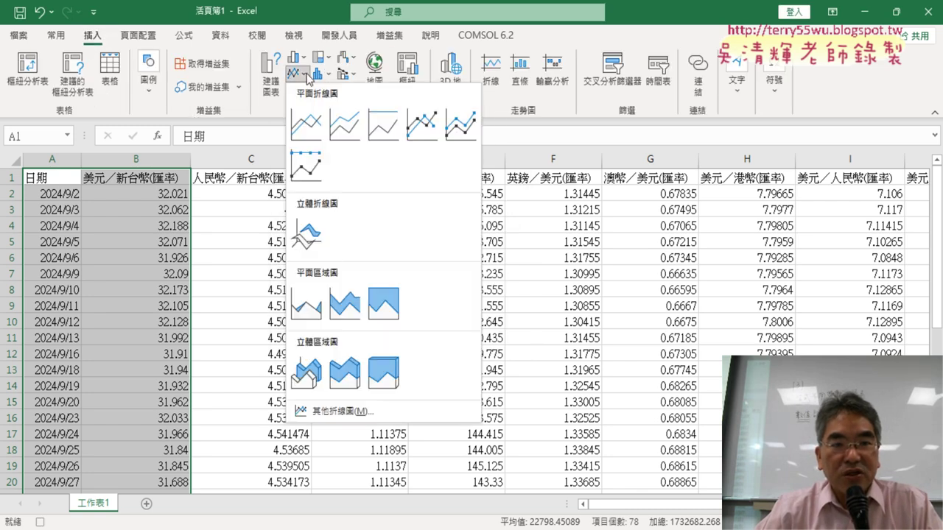
click(419, 126)
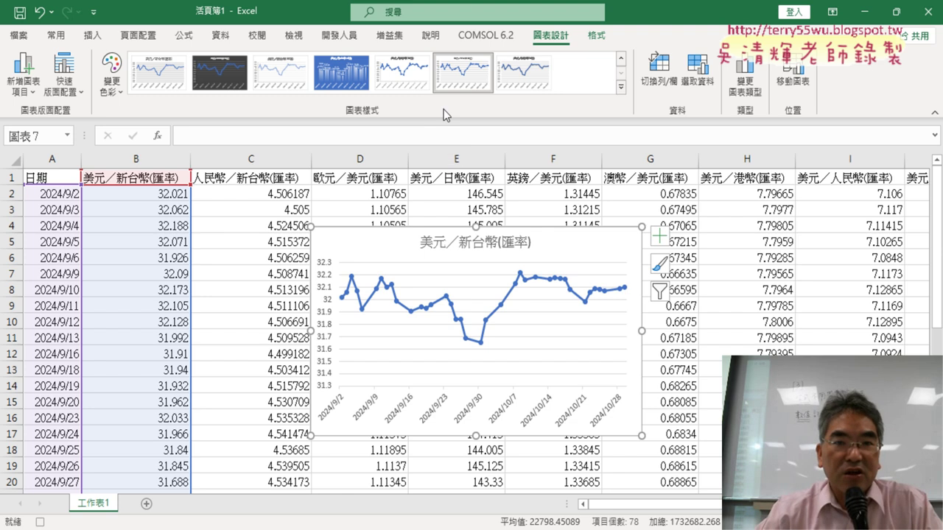
click(353, 38)
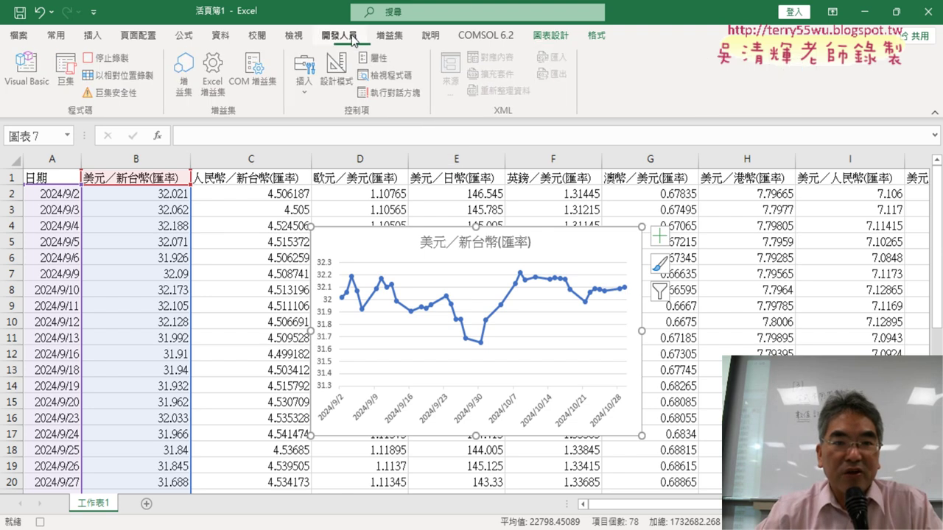
click(111, 59)
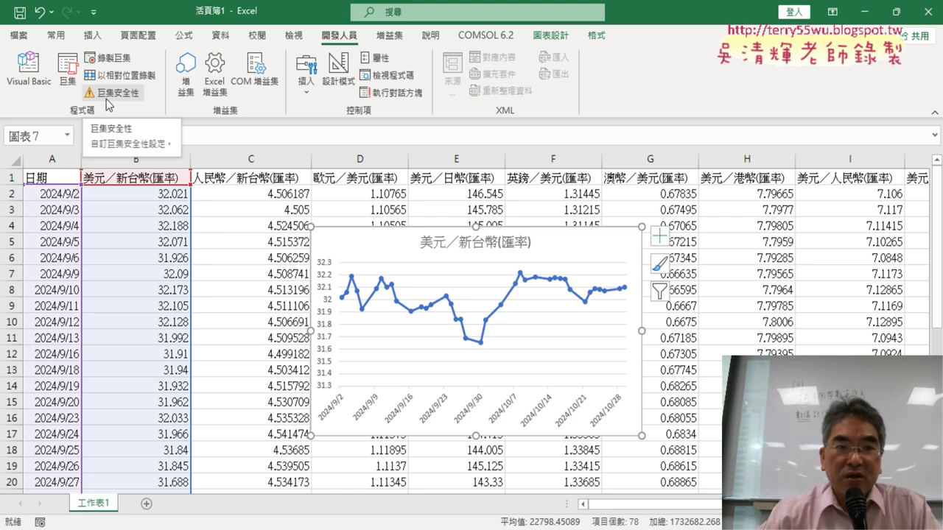
Step: Open the 美元折線圖 macro from the Macros list for editing in the VBA editor
click(68, 73)
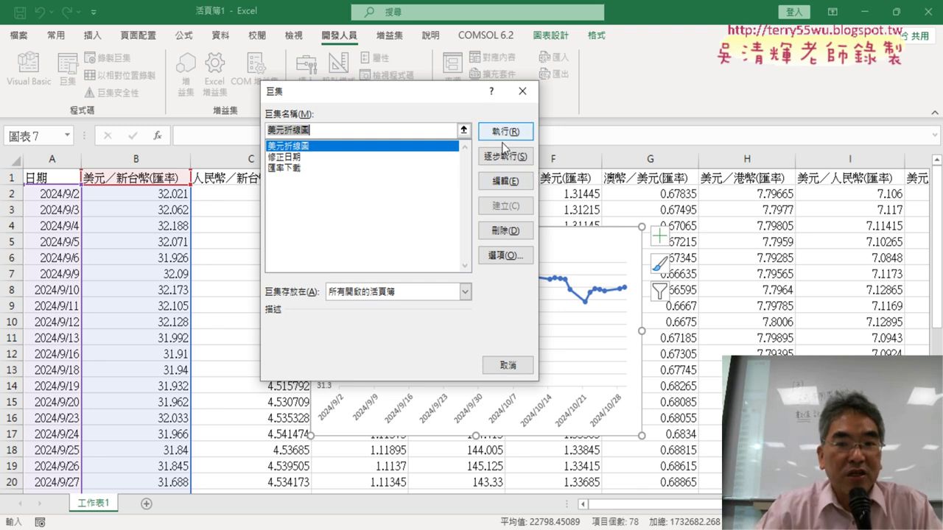
click(523, 91)
click(68, 74)
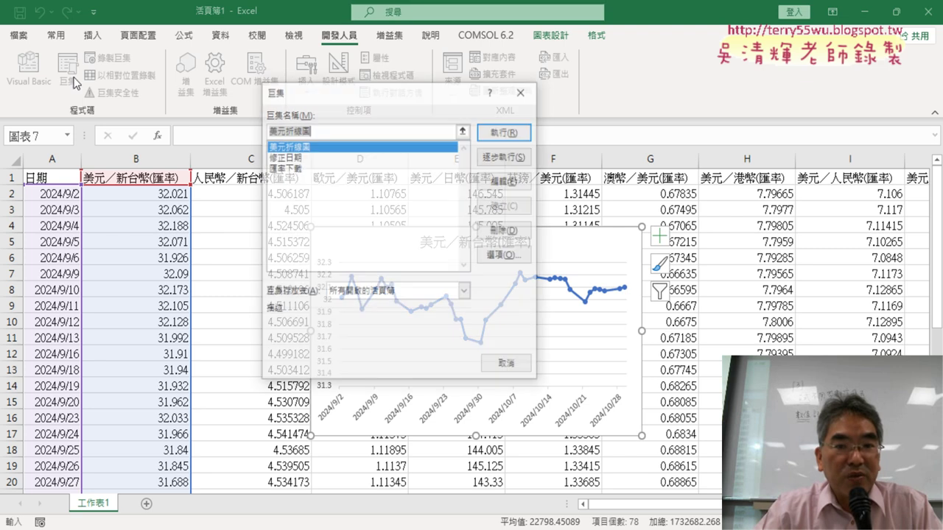
click(505, 181)
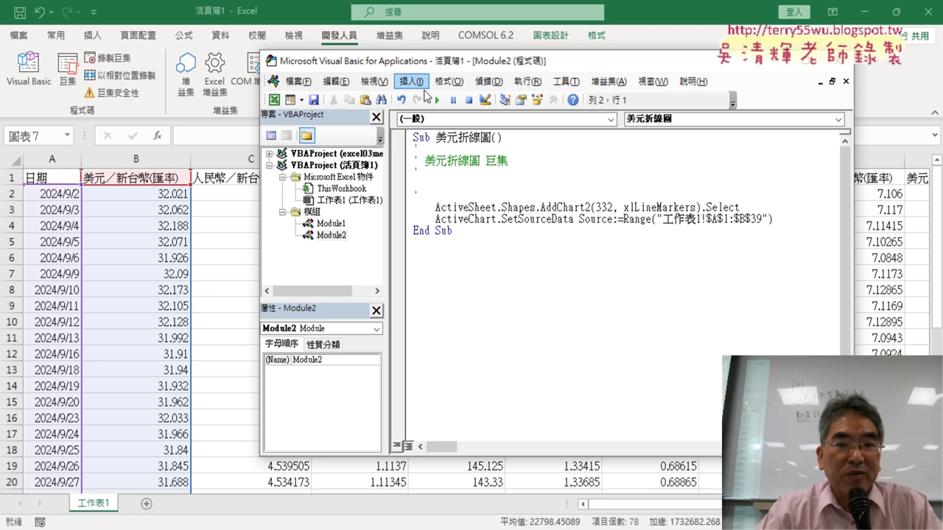
drag(428, 66, 312, 71)
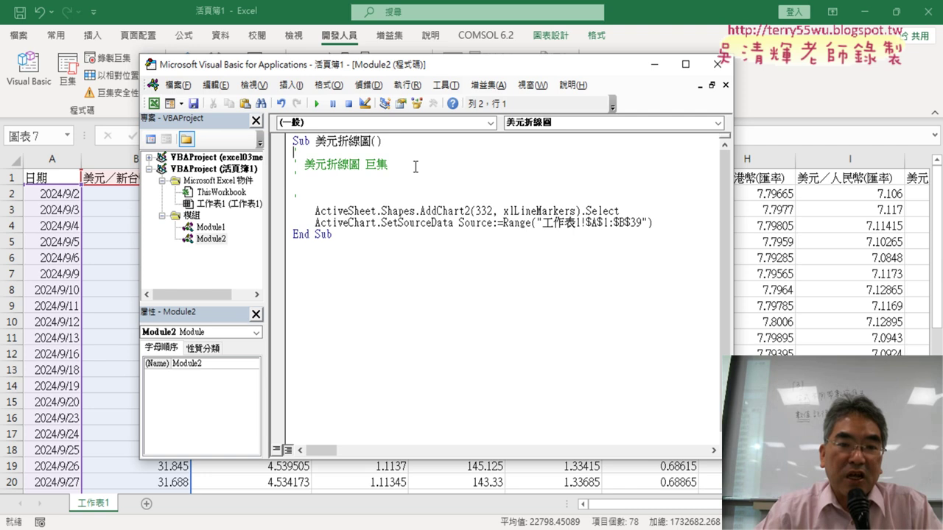
click(212, 228)
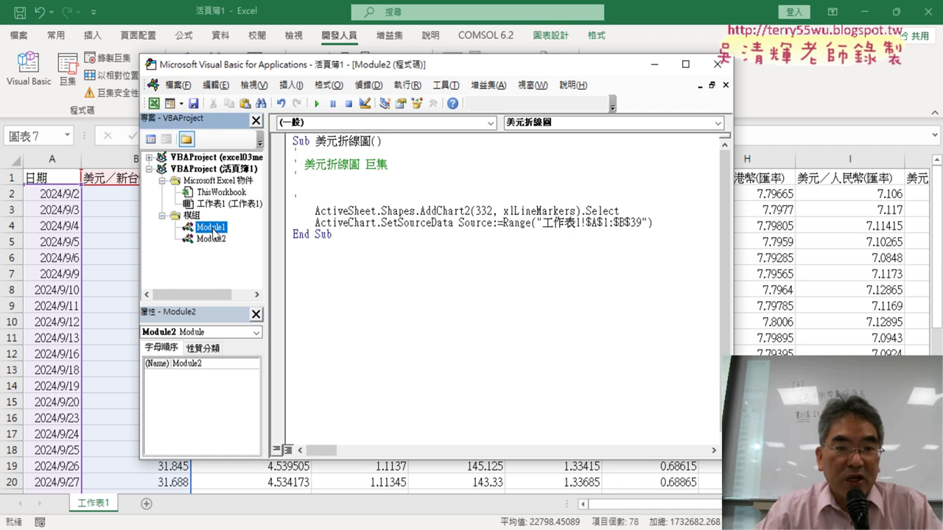
double_click(224, 230)
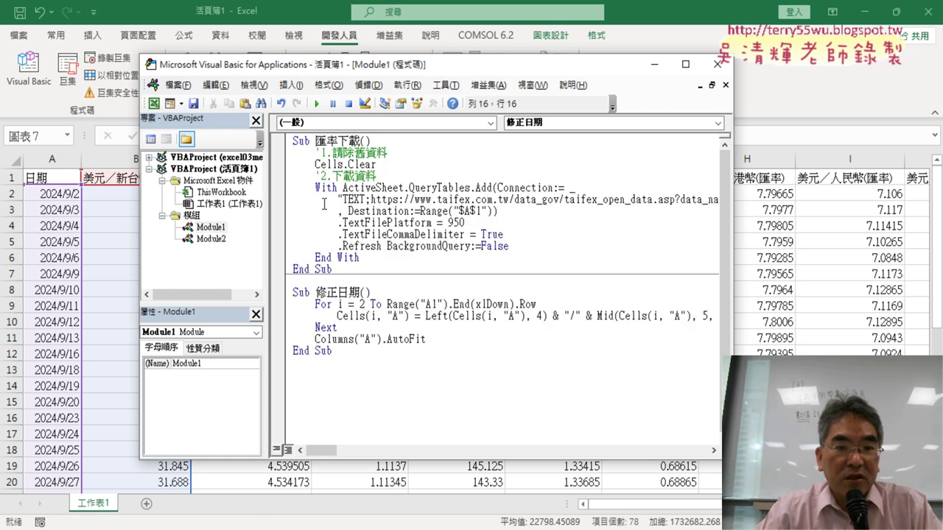
double_click(214, 240)
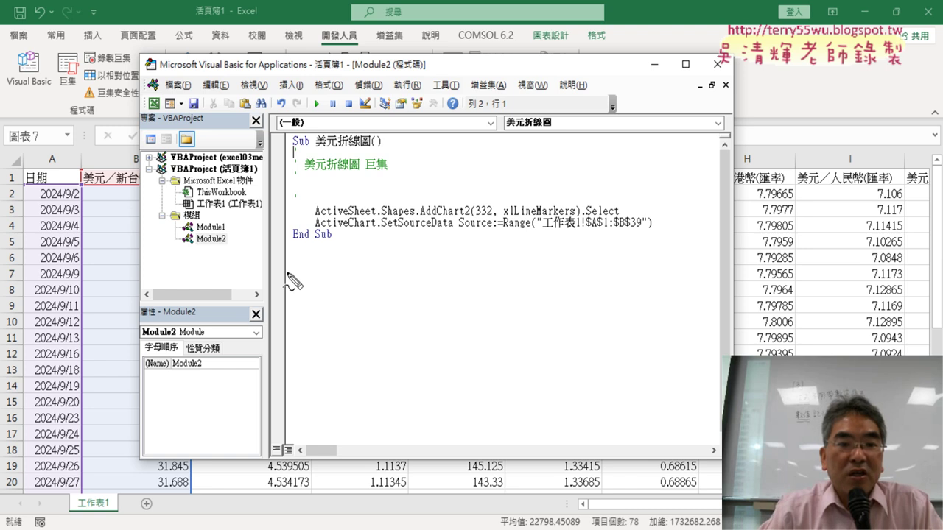
drag(237, 252, 236, 240)
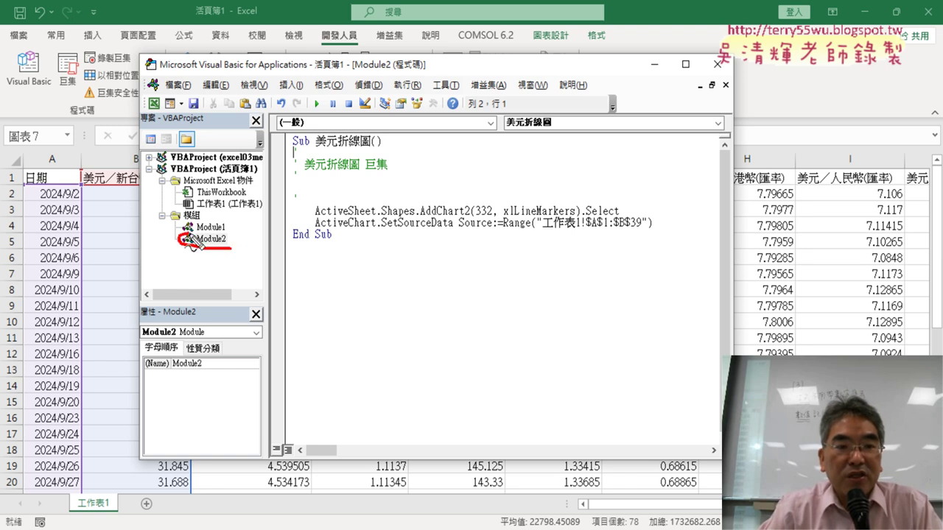
drag(125, 233, 181, 241)
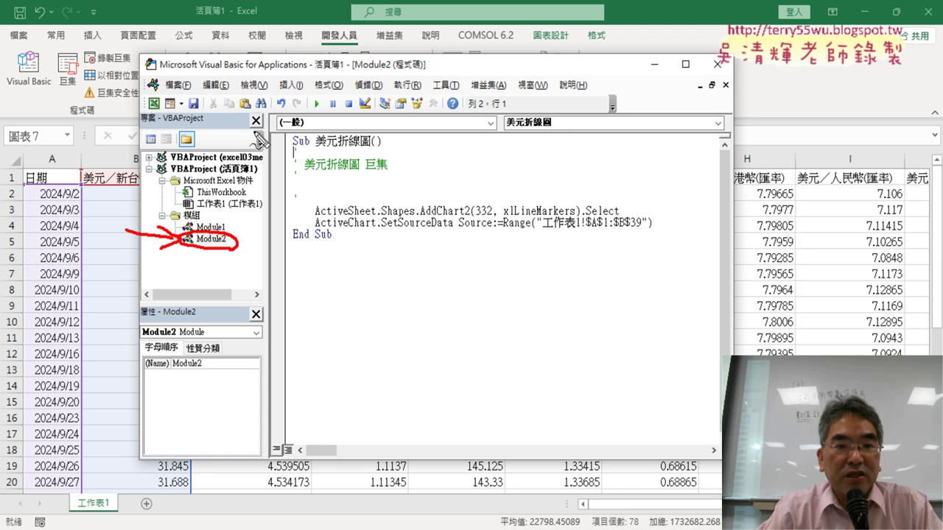
mouse_move(235, 133)
mouse_down()
mouse_move(289, 140)
mouse_move(275, 151)
mouse_up()
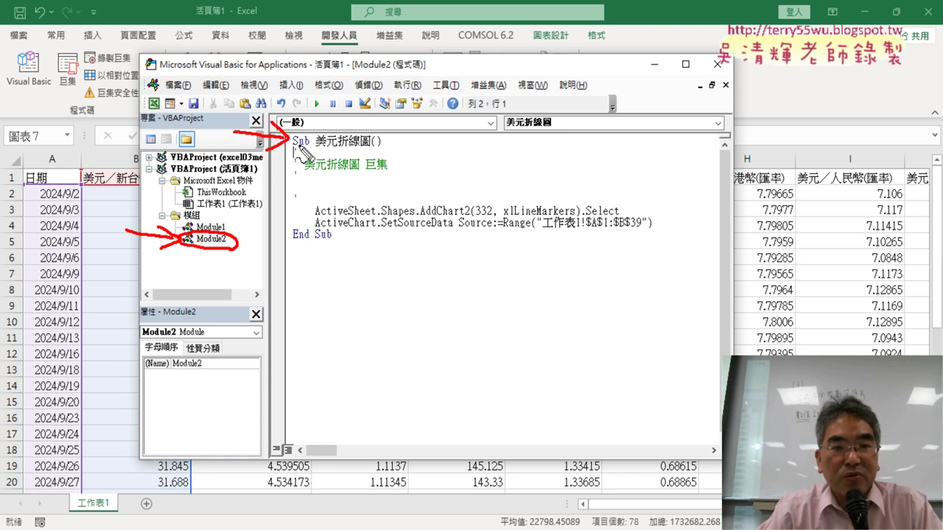
drag(338, 150, 368, 149)
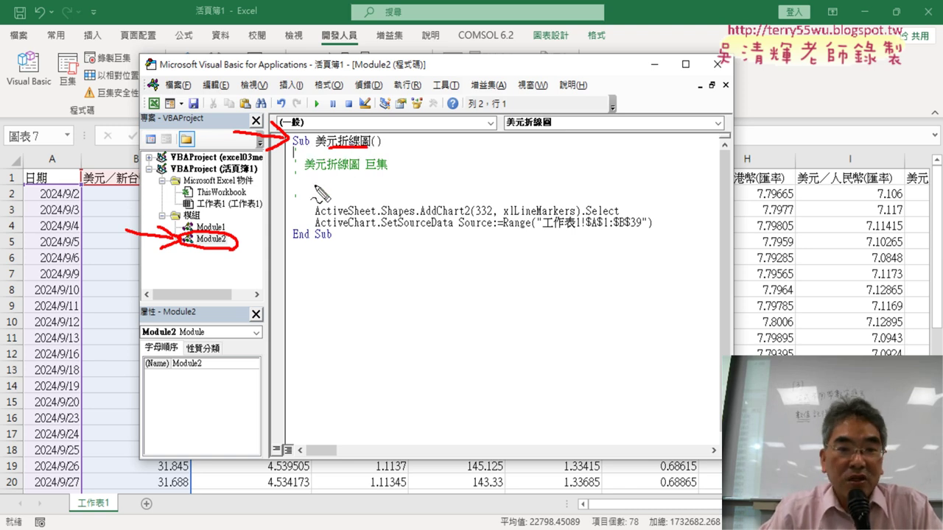
drag(293, 145, 310, 145)
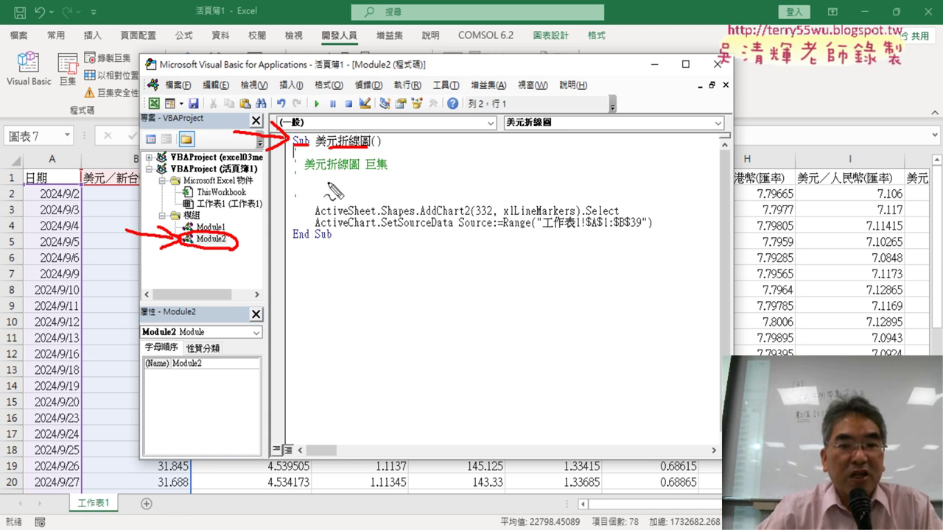
drag(315, 200, 385, 201)
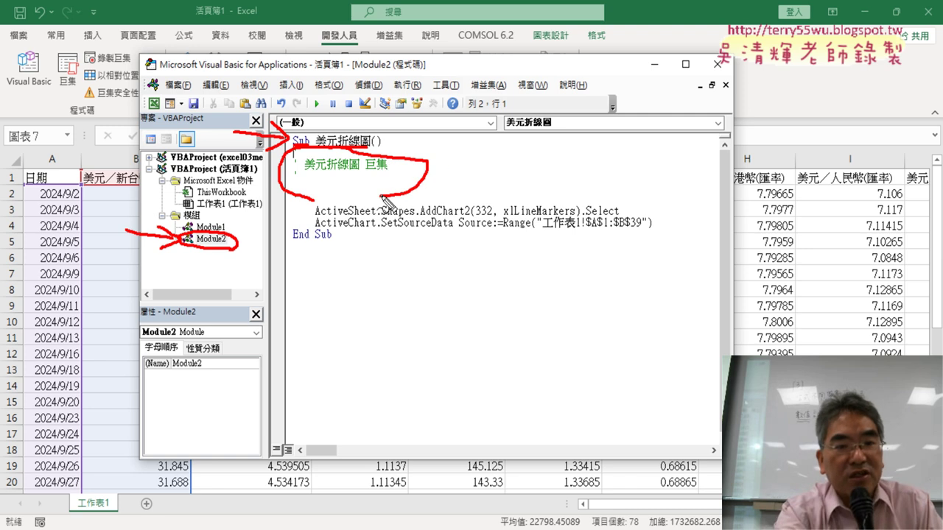
key(Escape)
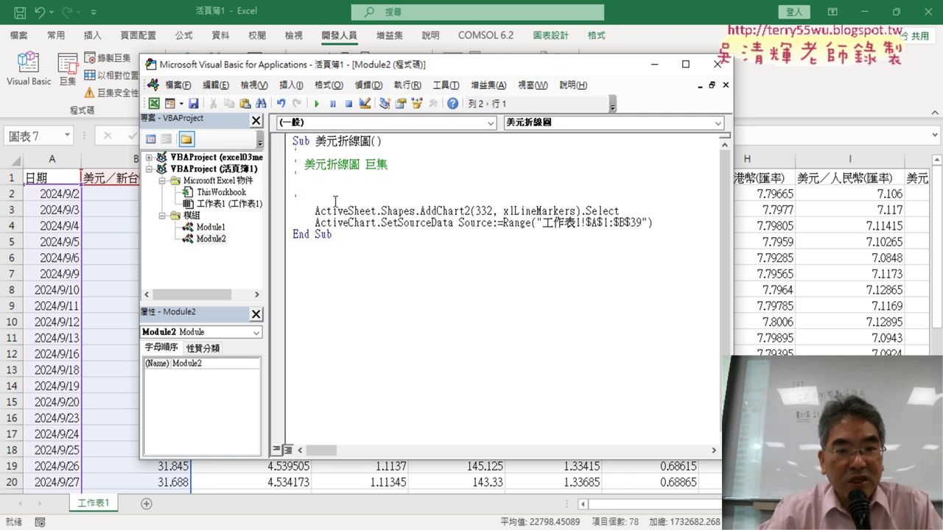
Step: Delete the macro's comment lines, remove the old chart, and run 美元折線圖 to redraw it
drag(335, 200, 292, 151)
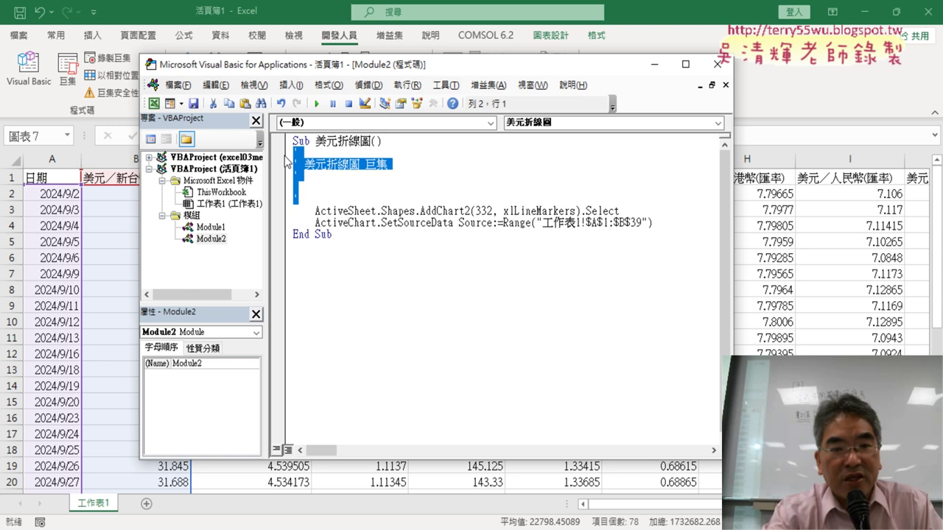
key(Delete)
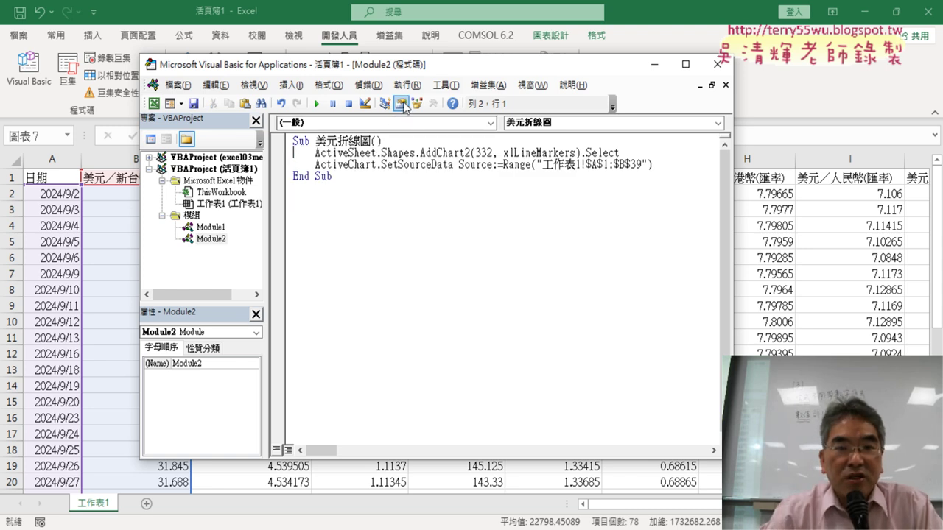
drag(422, 65, 704, 70)
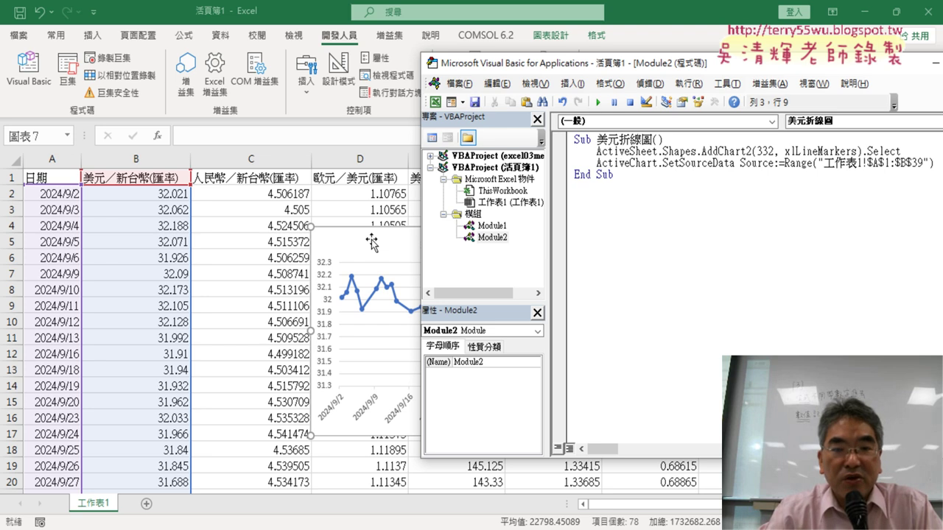
click(405, 250)
key(Delete)
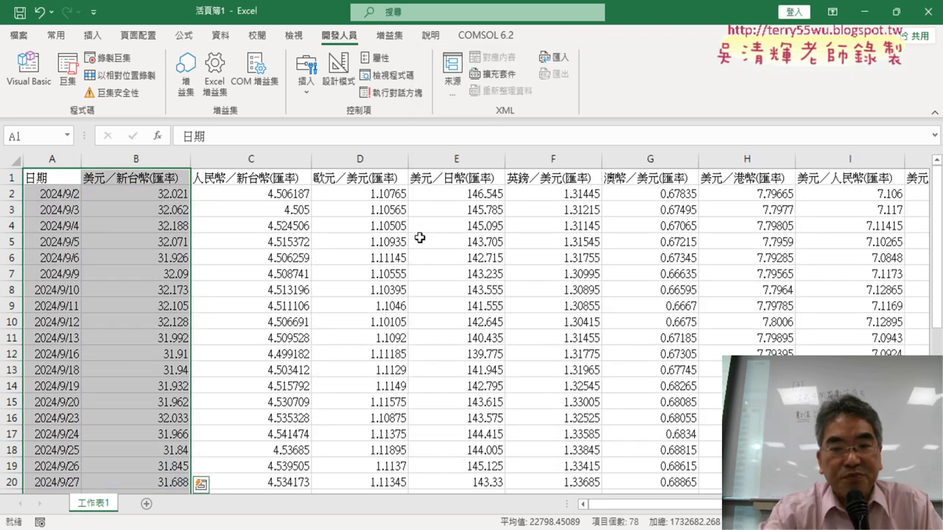
click(31, 83)
click(661, 151)
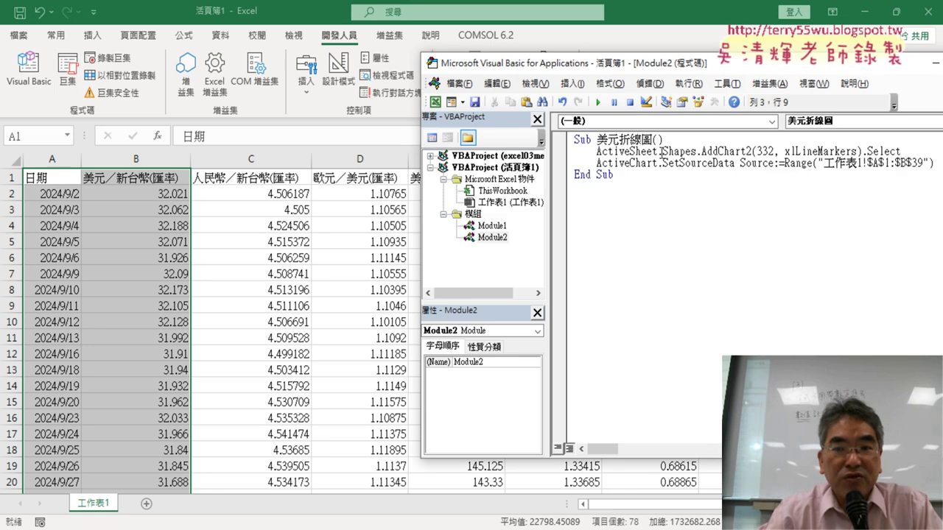
click(599, 103)
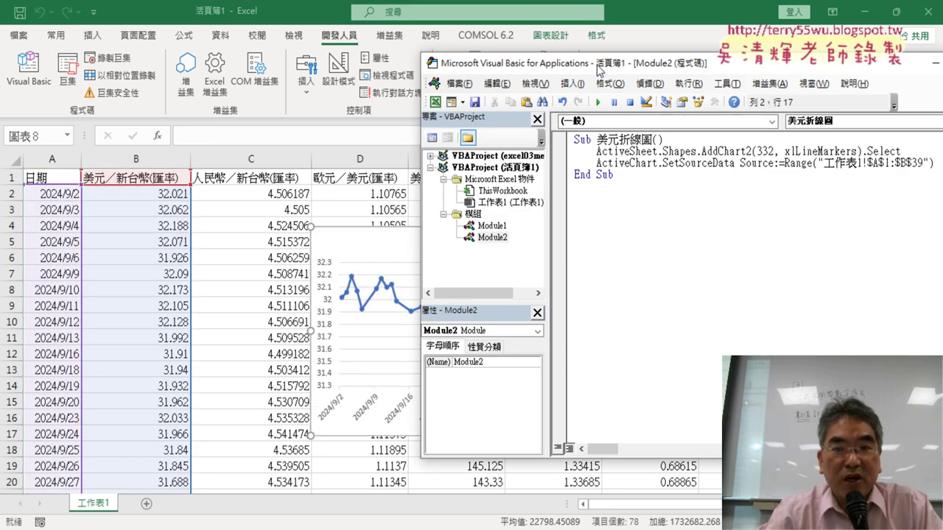
Step: Delete the newly drawn chart and run the macro again to redraw it
drag(601, 70, 808, 124)
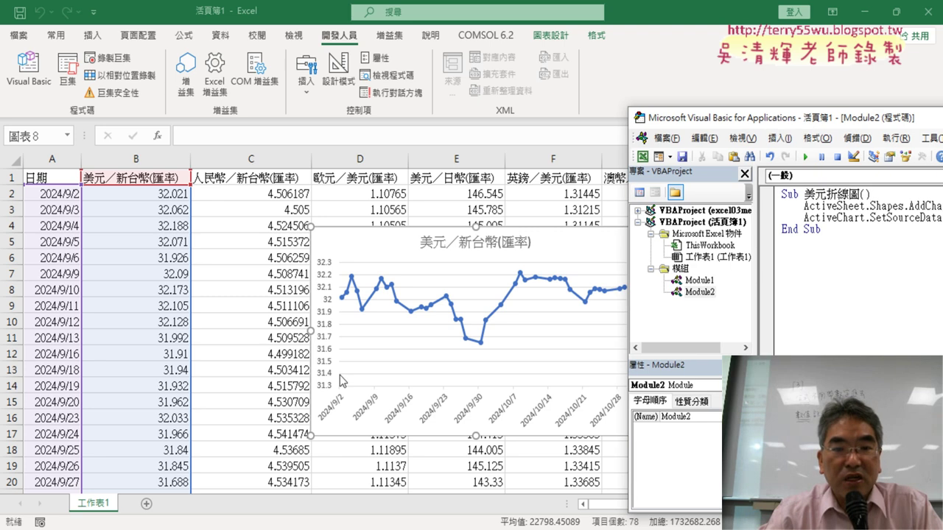
click(576, 241)
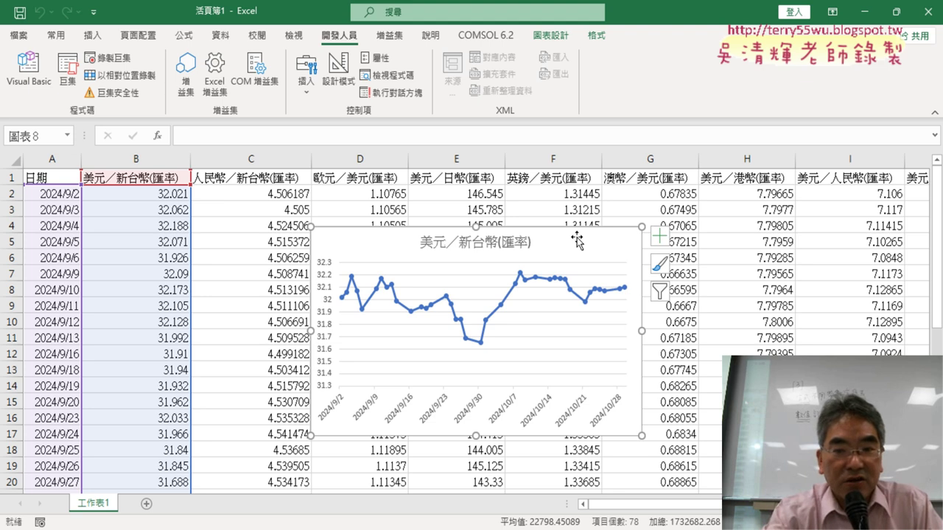
key(Delete)
click(29, 70)
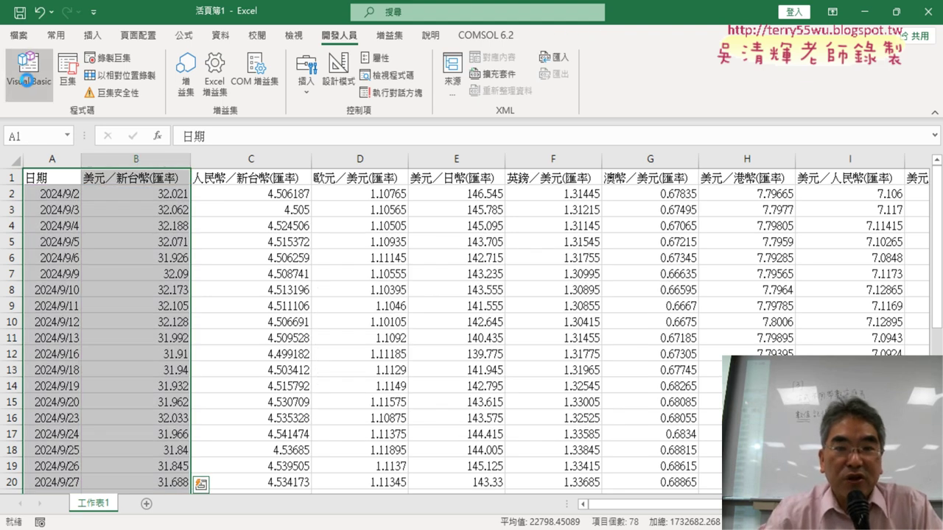
click(807, 158)
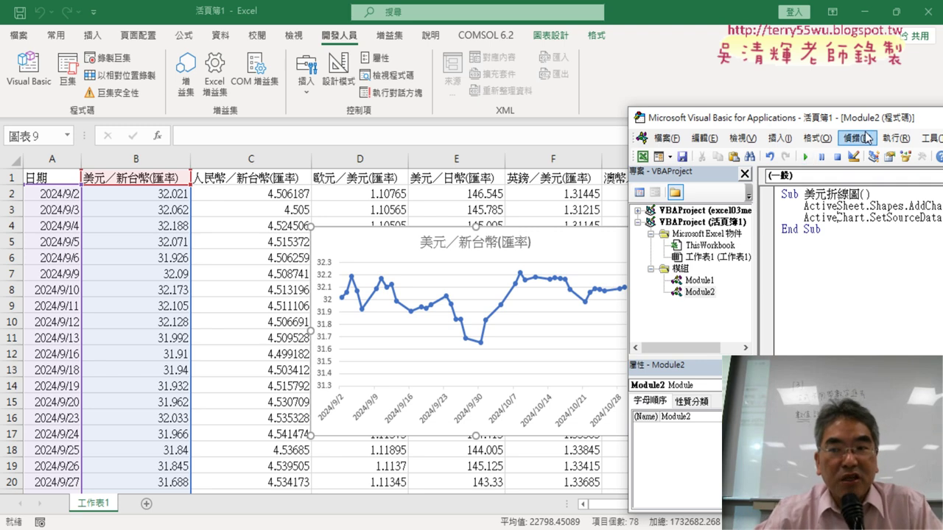
drag(871, 121, 507, 103)
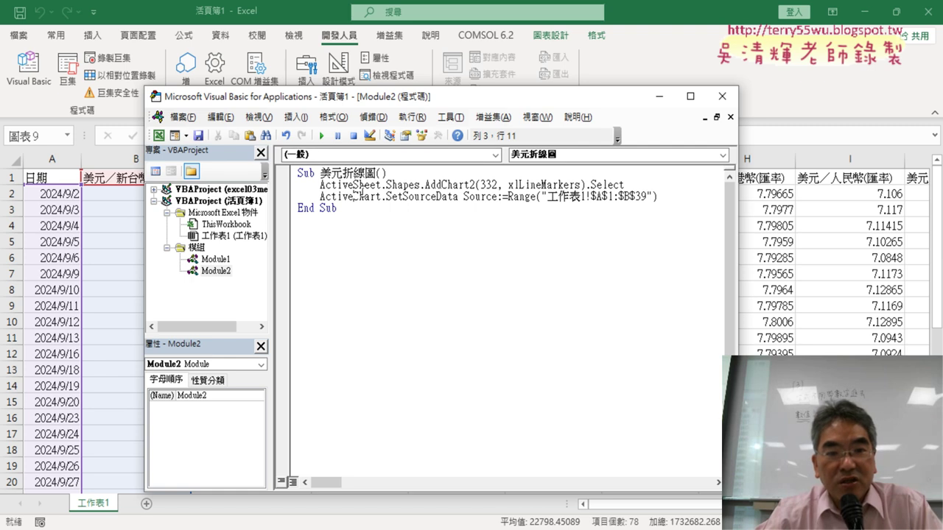
drag(386, 195, 460, 196)
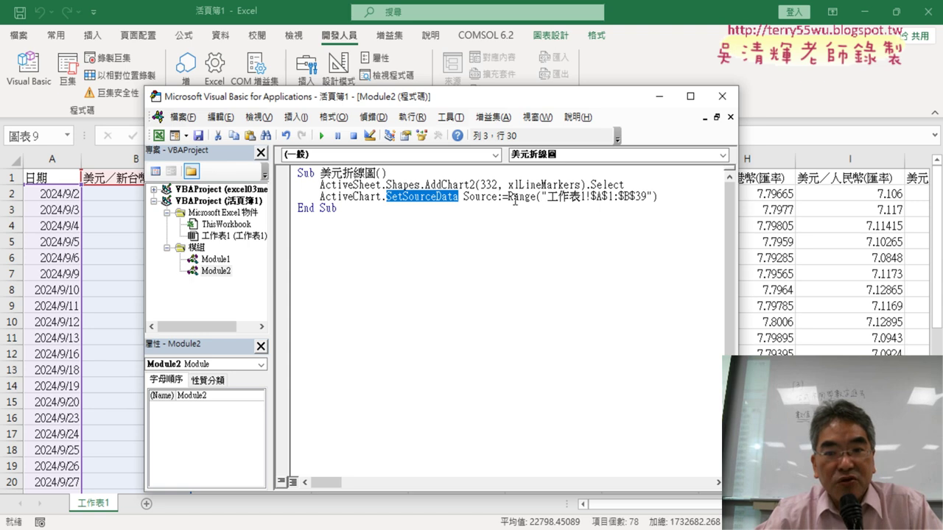
drag(509, 197, 662, 198)
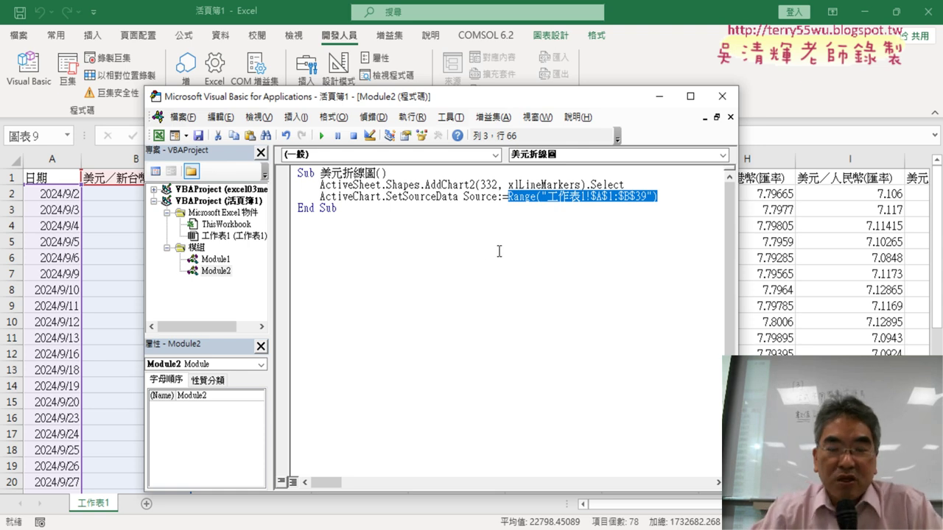
drag(484, 98, 375, 91)
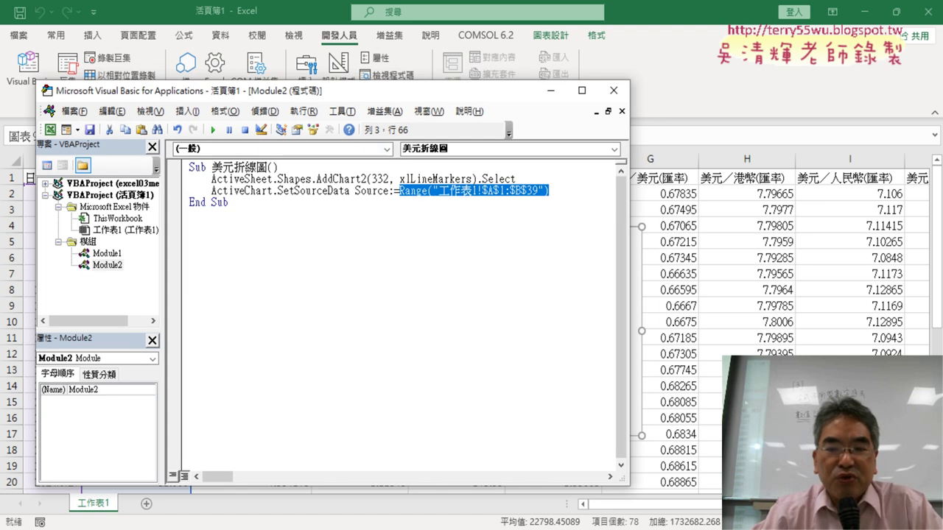
Step: Return to the sheet and drag the USD/TWD chart right to about column M
key(alt+F11)
scroll(471, 332, right, 3)
scroll(472, 331, left, 2)
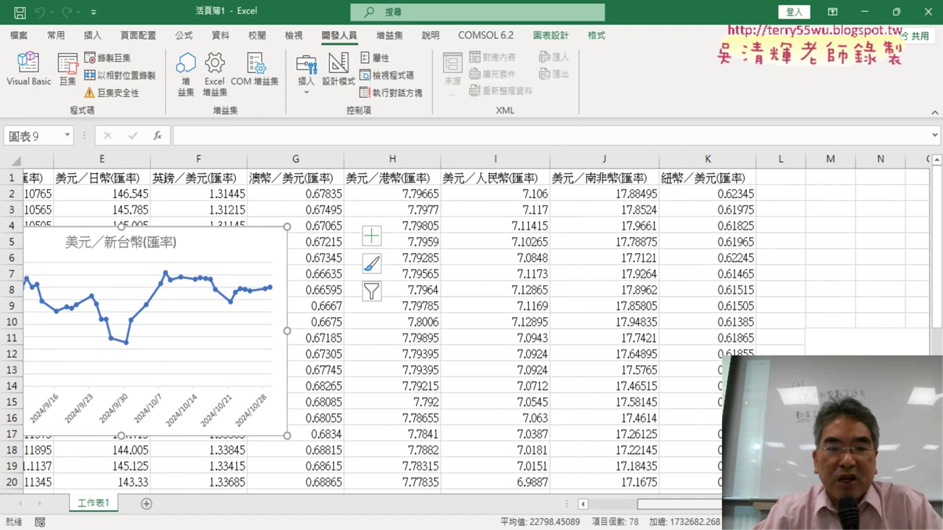
scroll(243, 255, right, 1)
drag(219, 248, 919, 196)
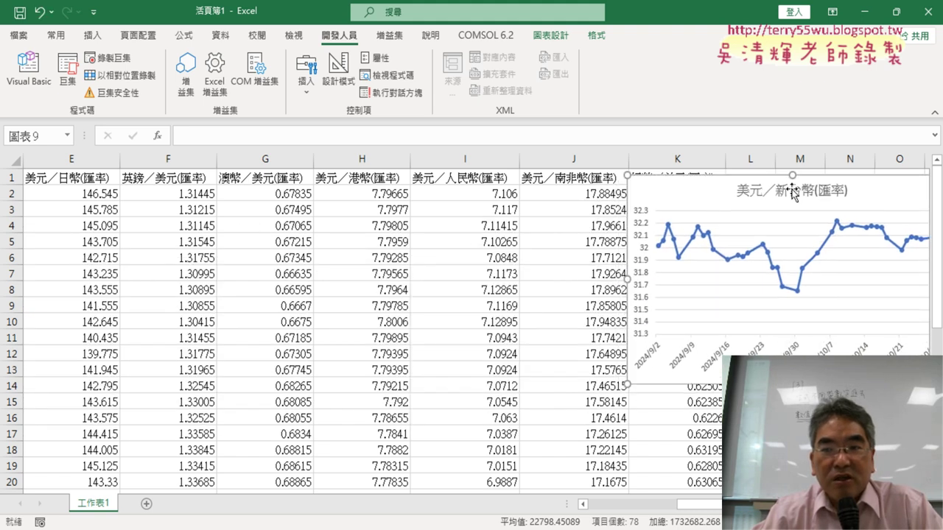
drag(794, 193, 833, 184)
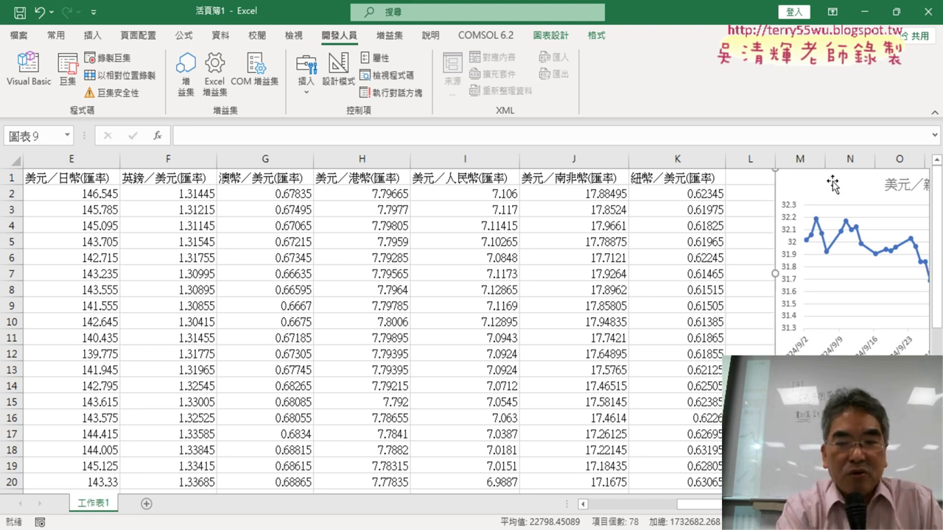
Step: Mark the header row and chart edge with red lines, clear them, and move the chart to the sheet centre
drag(582, 174, 874, 174)
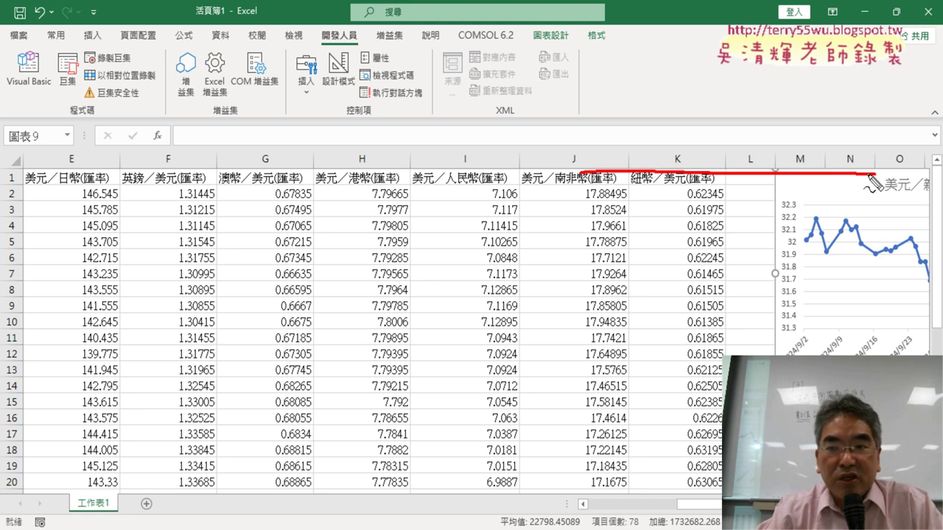
drag(775, 116, 775, 343)
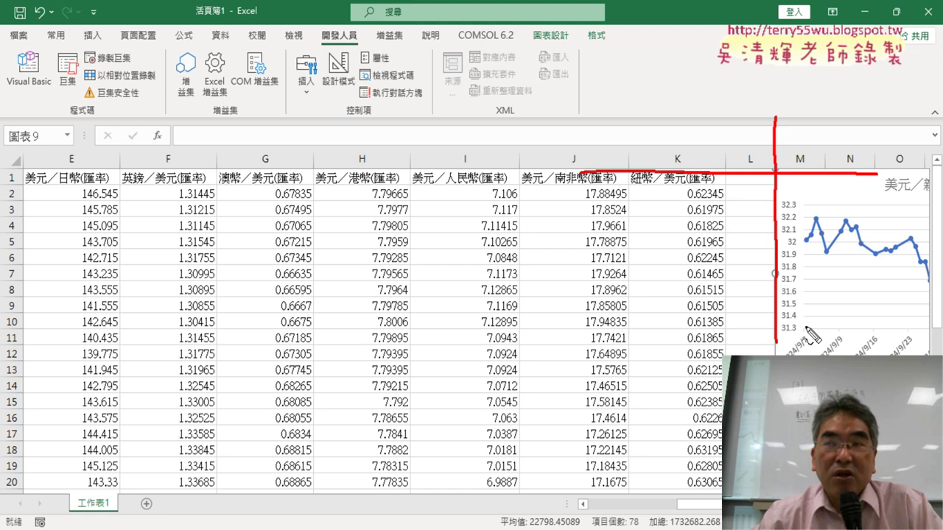
key(Escape)
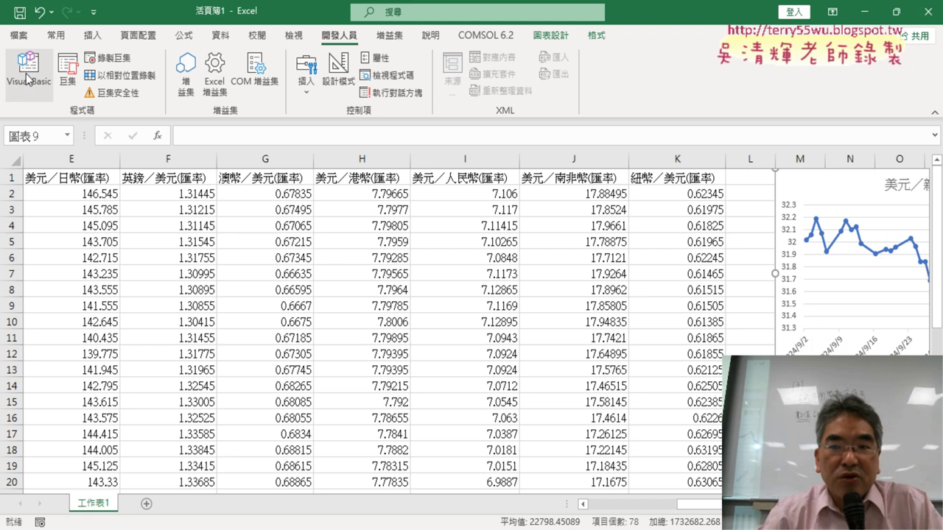
drag(825, 186, 260, 237)
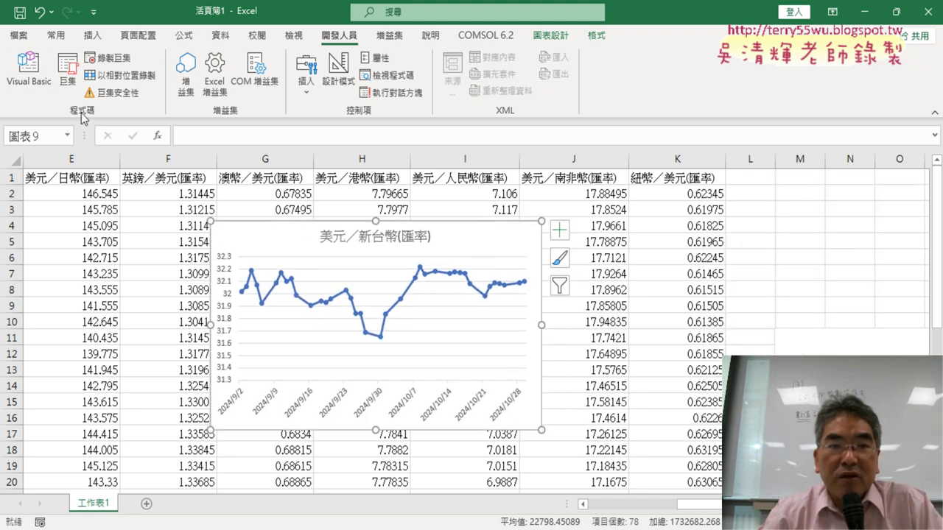
Step: Widen the VBA editor and examine ActiveSheet.Shapes in the macro's AddChart2 line
click(28, 67)
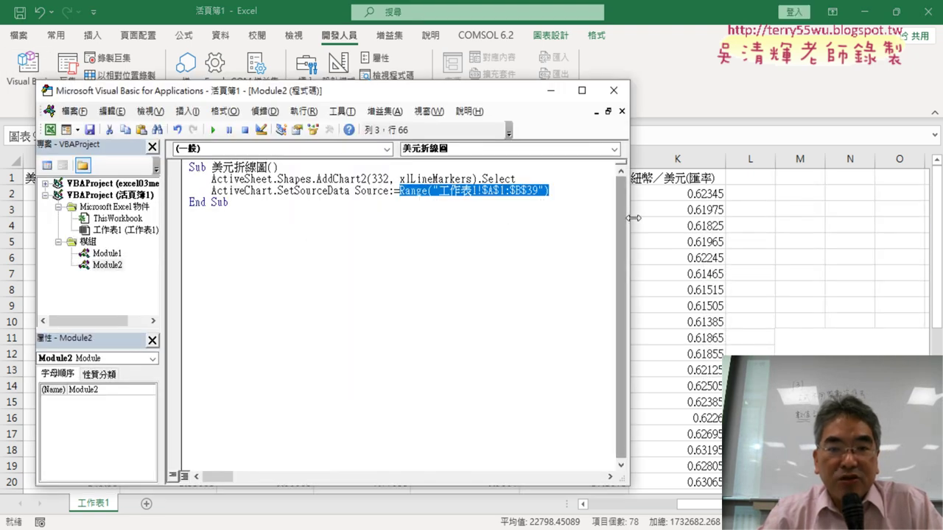
drag(628, 218, 858, 218)
click(615, 194)
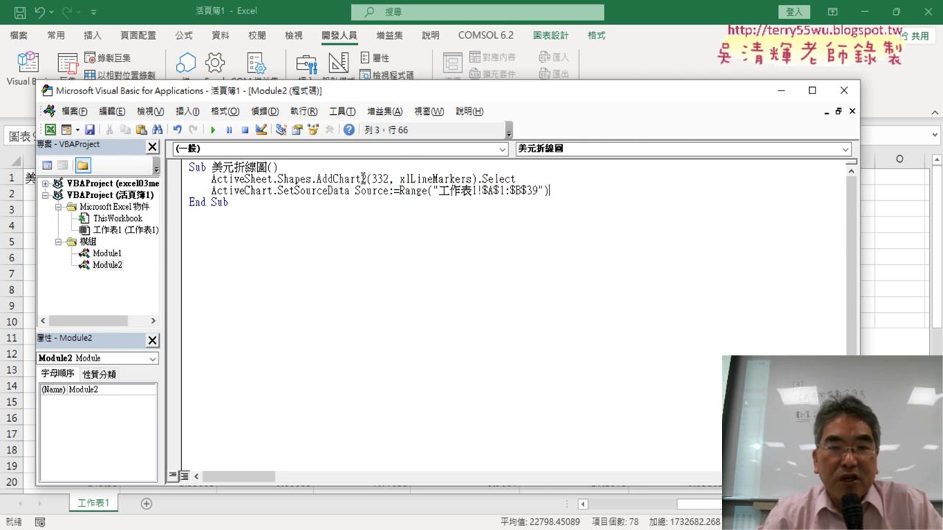
drag(211, 179, 313, 179)
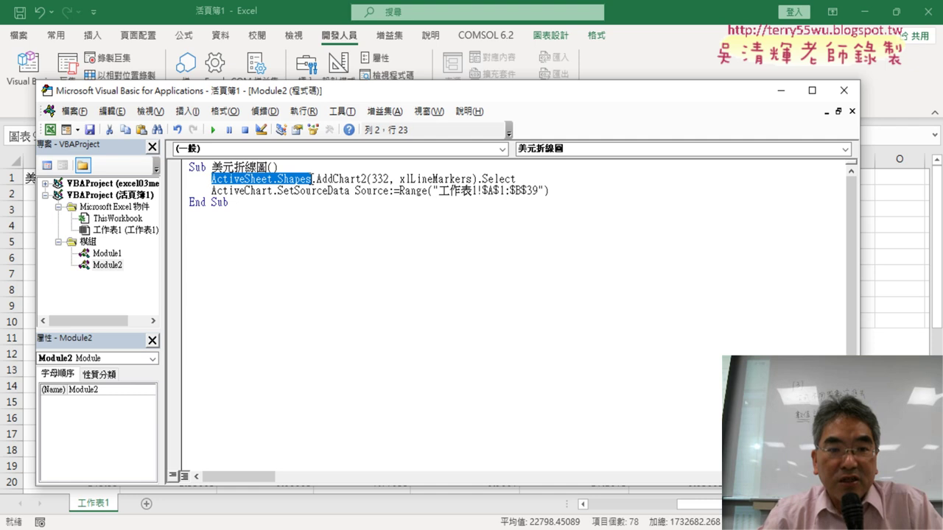
click(238, 179)
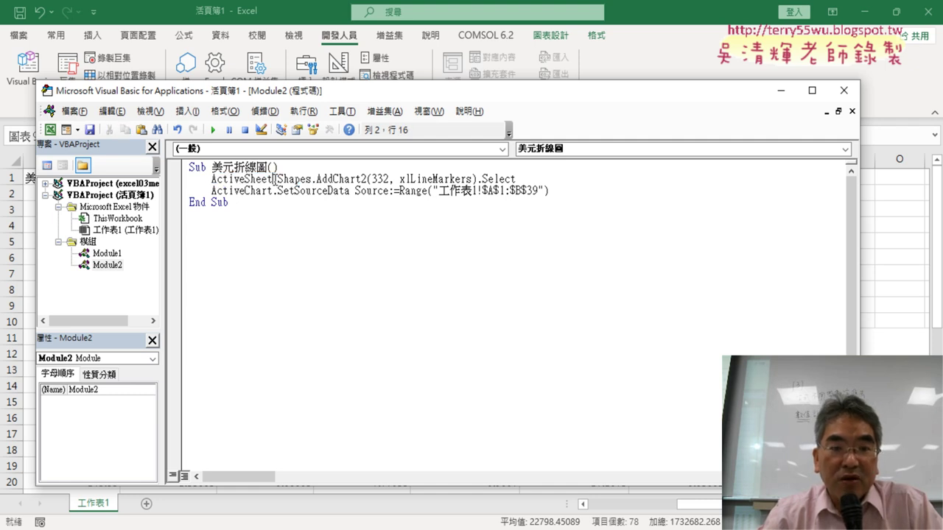
drag(274, 179, 213, 181)
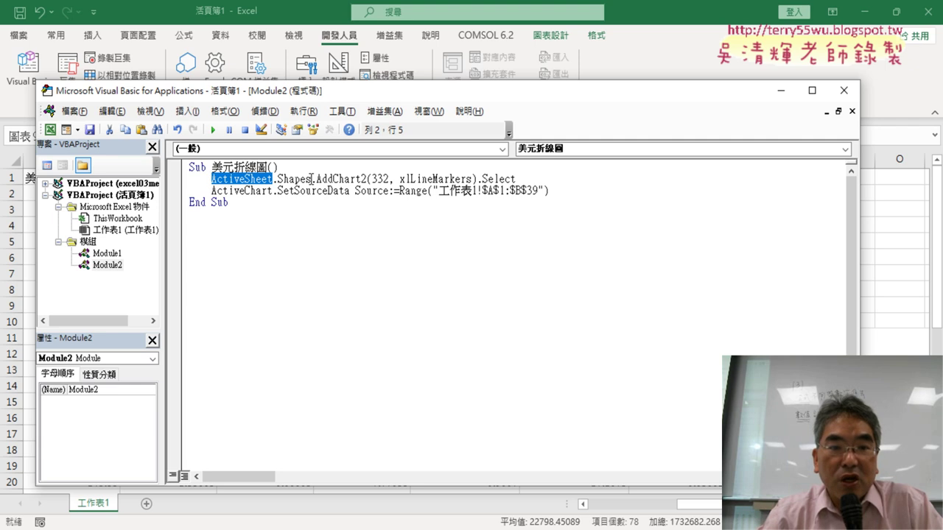
drag(311, 179, 281, 179)
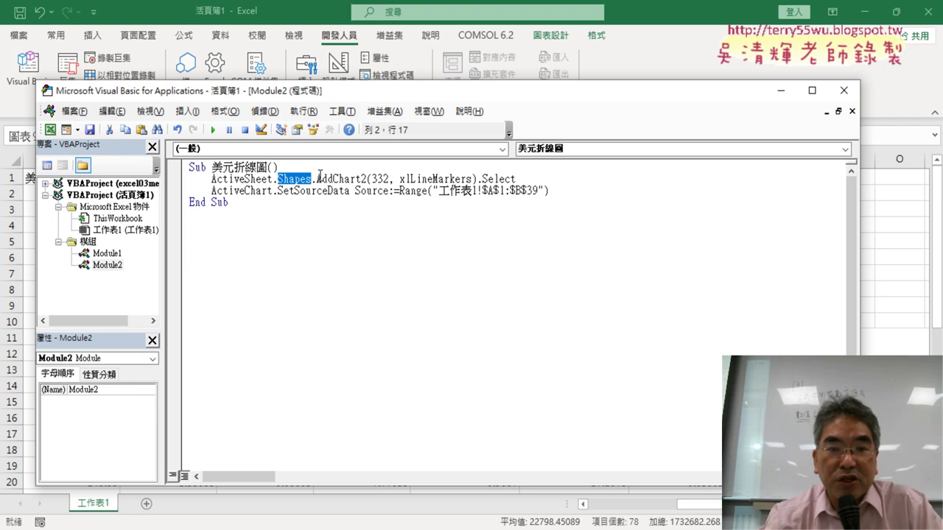
Step: Look up the AddChart2 method in help from the macro code
drag(317, 179, 358, 179)
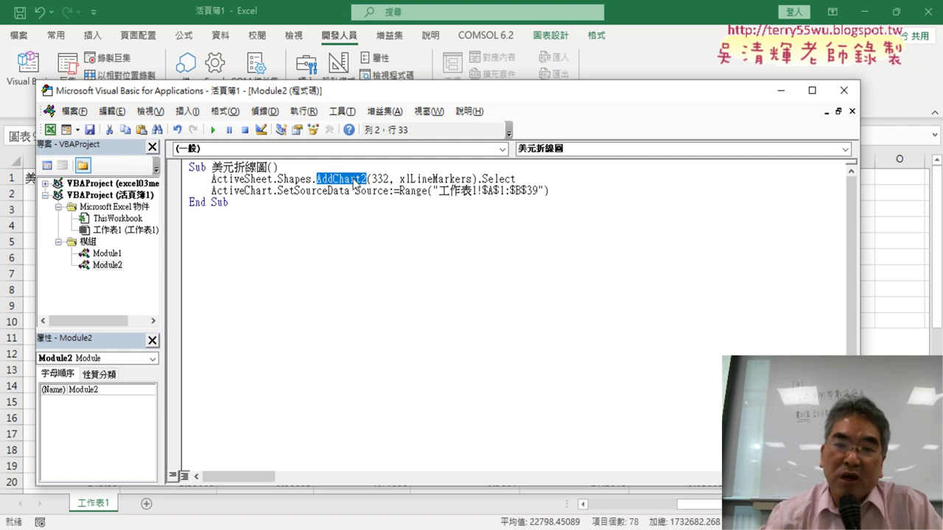
click(354, 183)
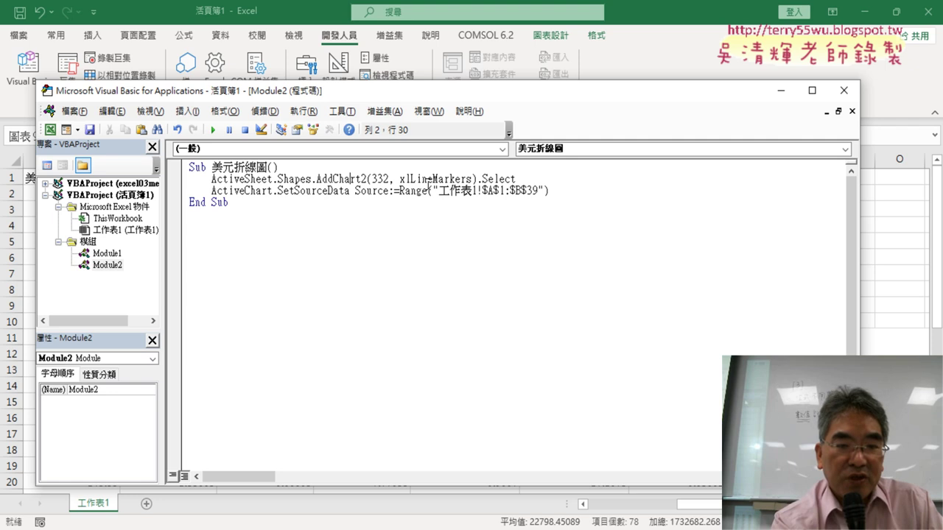
key(F1)
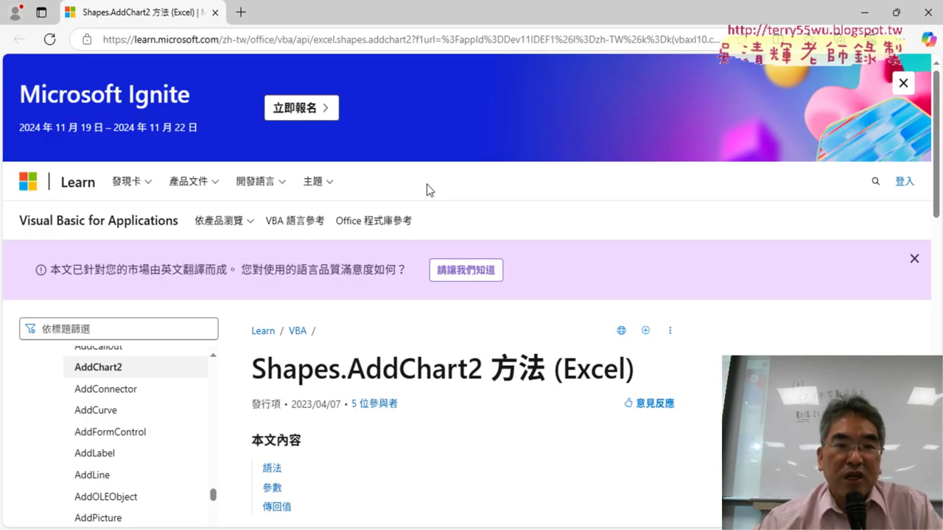
Step: Scroll the AddChart2 page to its Syntax section and highlight the Style and XlChartType parameters
scroll(485, 351, down, 2)
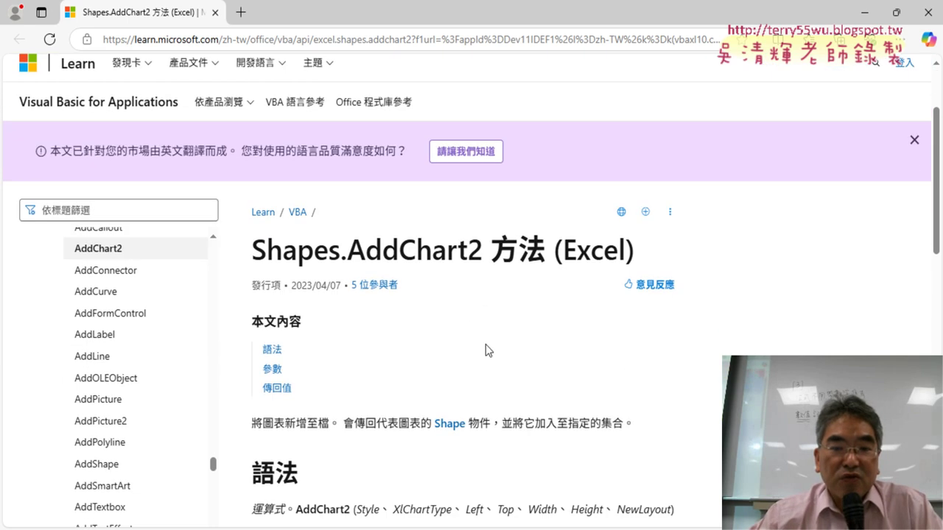
scroll(486, 351, down, 1)
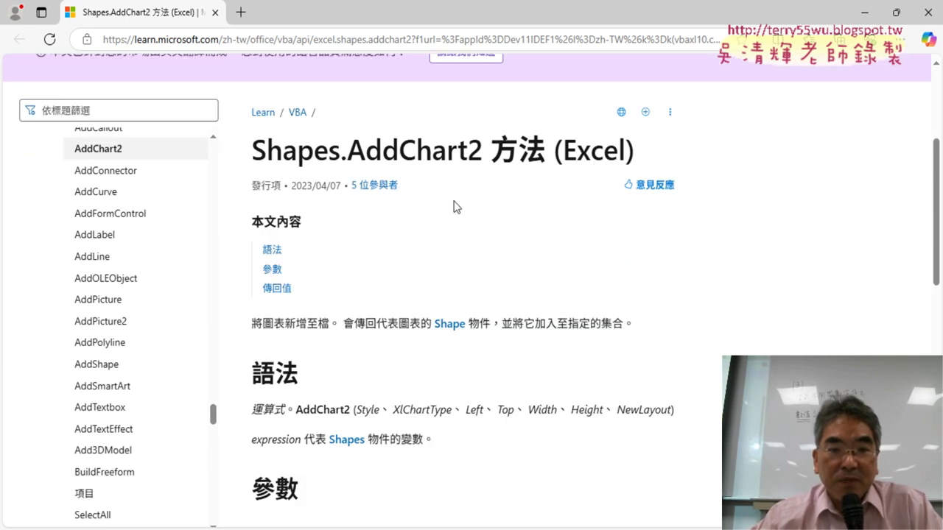
drag(252, 151, 546, 157)
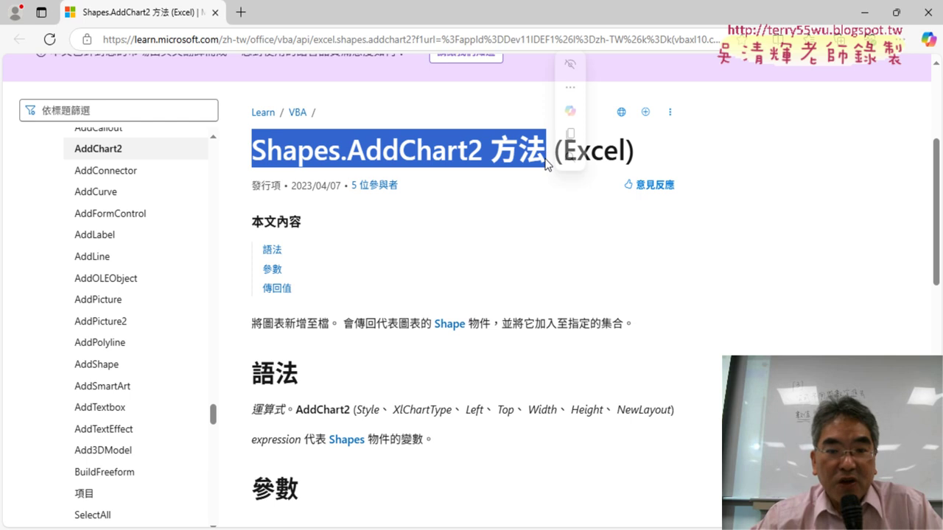
scroll(543, 191, down, 2)
scroll(541, 214, down, 1)
drag(252, 155, 299, 156)
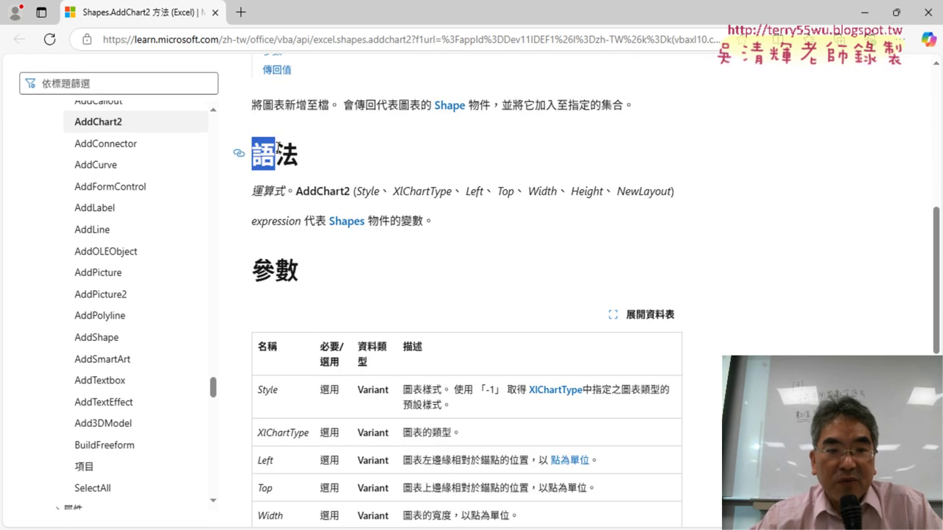
click(366, 189)
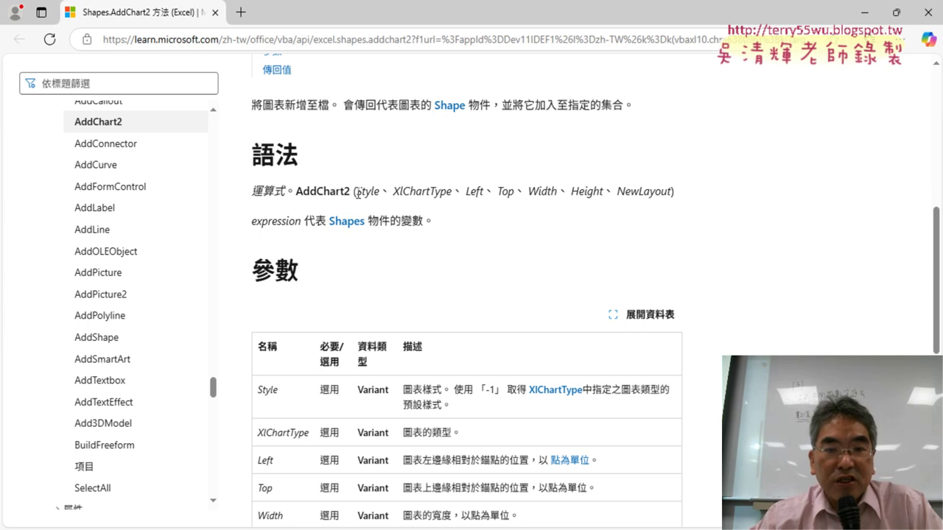
drag(355, 191, 455, 193)
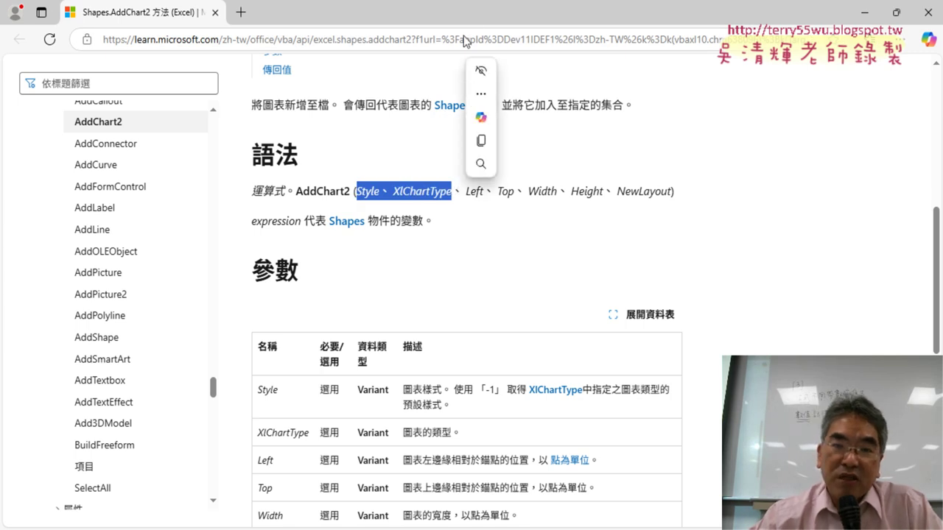
mouse_move(494, 15)
mouse_down()
mouse_move(464, 207)
mouse_move(427, 208)
mouse_up()
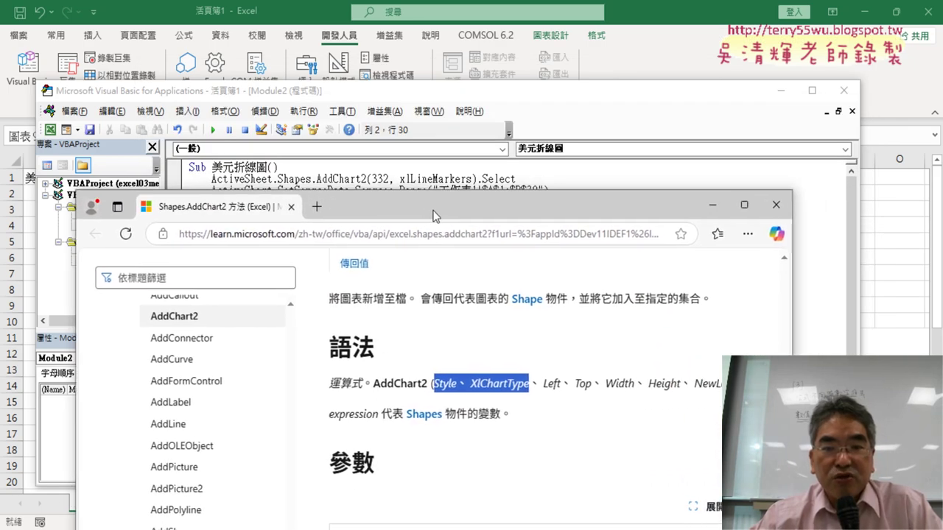
Step: Highlight the Style, XlChartType, Left, Top, Width and Height parameters in the AddChart2 syntax
click(445, 388)
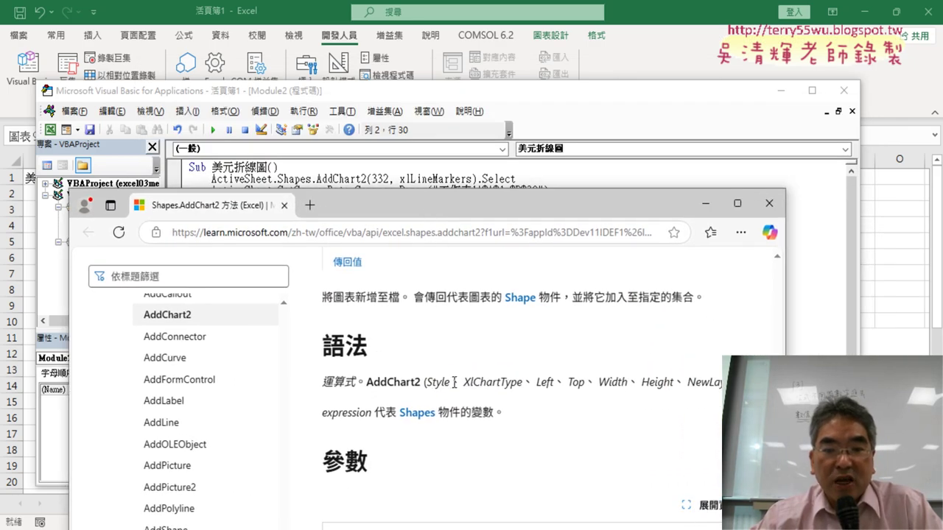
drag(451, 383, 427, 383)
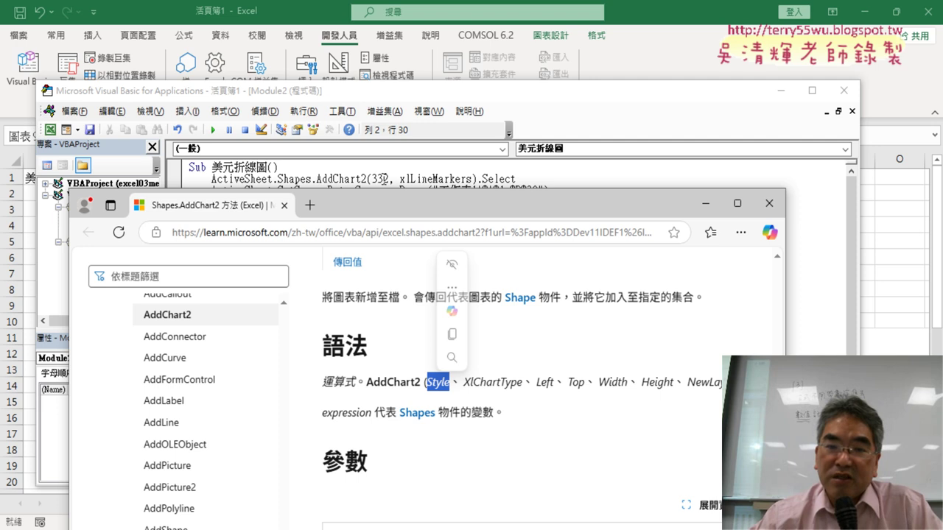
click(467, 381)
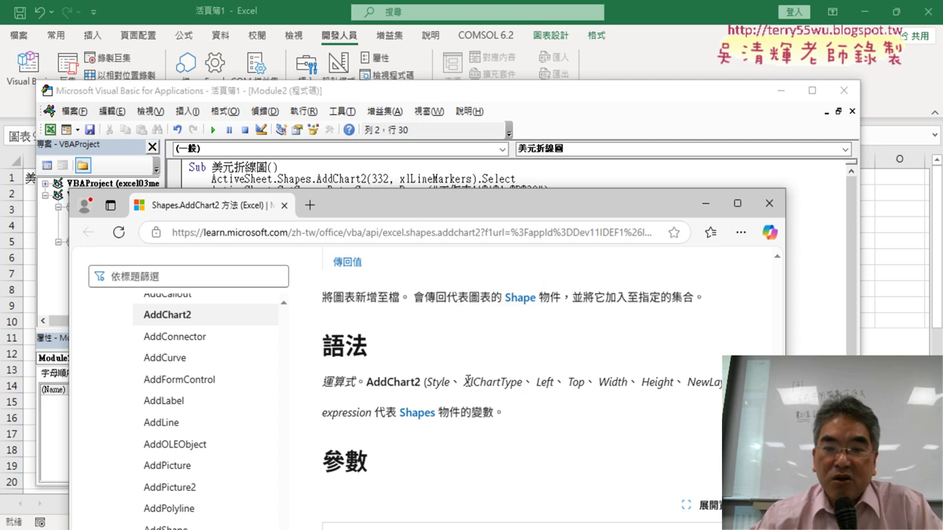
drag(466, 384, 516, 381)
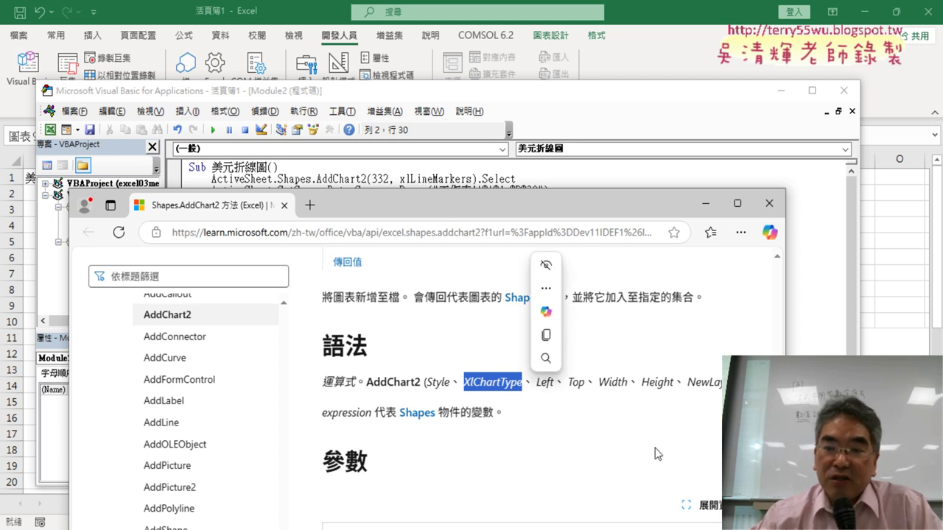
click(540, 383)
drag(538, 382, 585, 381)
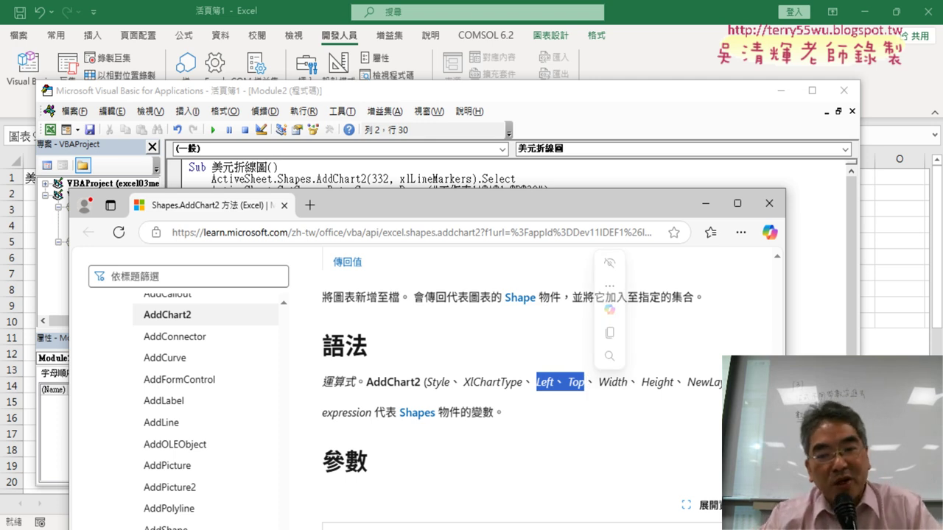
drag(599, 383, 677, 386)
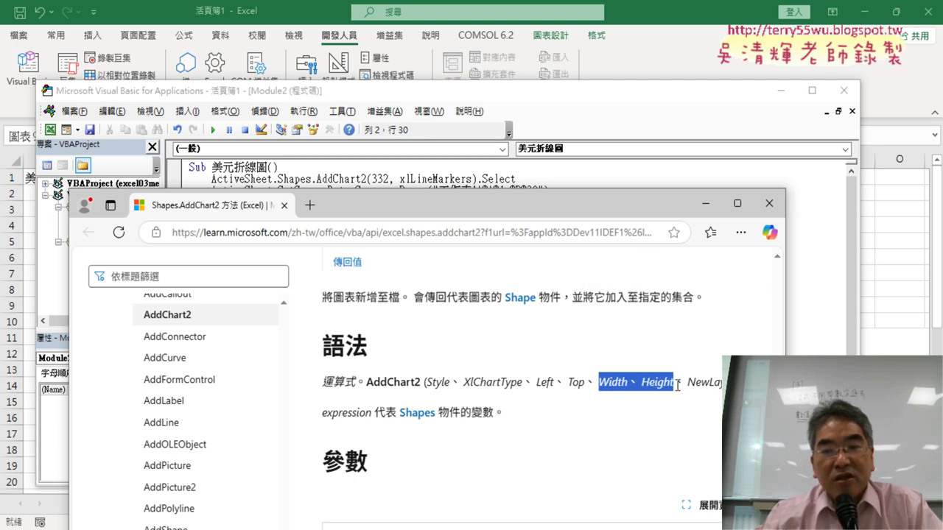
drag(535, 383, 675, 384)
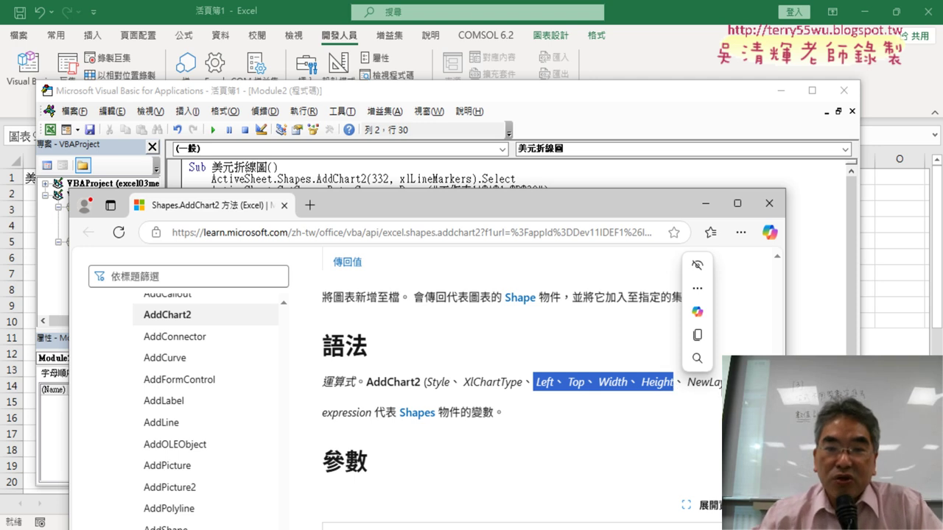
Step: Place the caret after xlLineMarkers in the macro, then select cell M1 on the worksheet
click(697, 289)
mouse_move(558, 92)
mouse_down()
mouse_move(464, 51)
mouse_move(464, 43)
mouse_up()
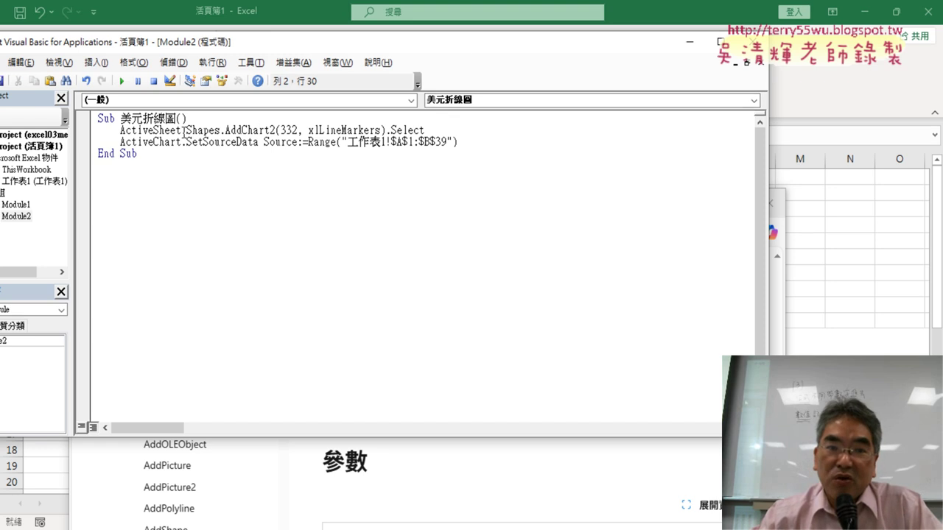
click(381, 130)
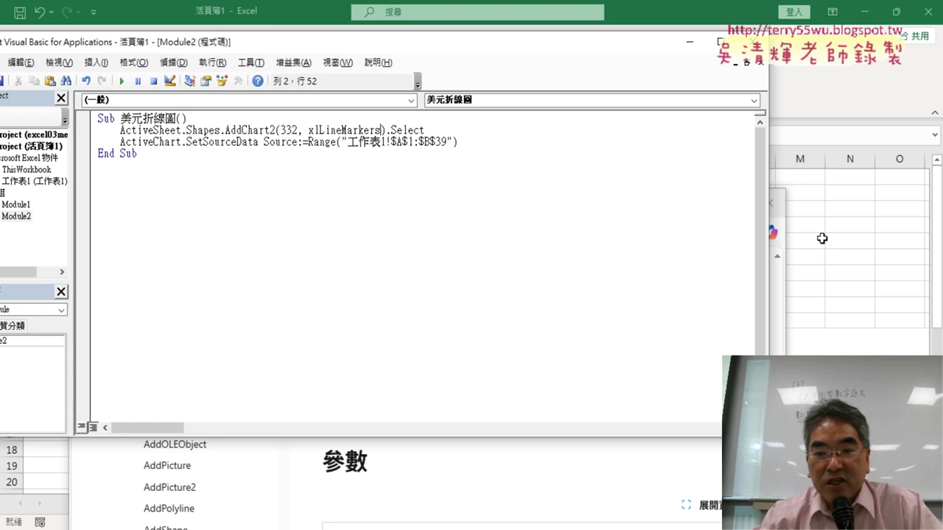
click(803, 213)
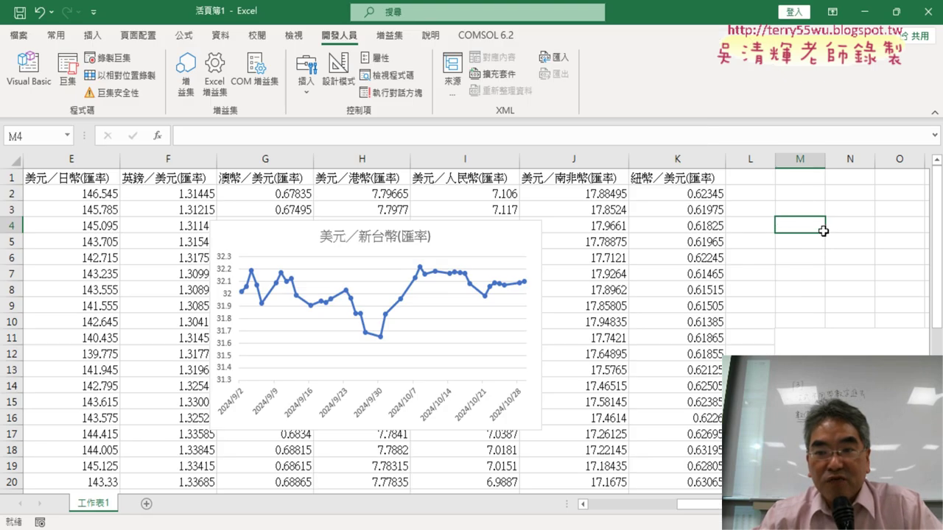
click(795, 179)
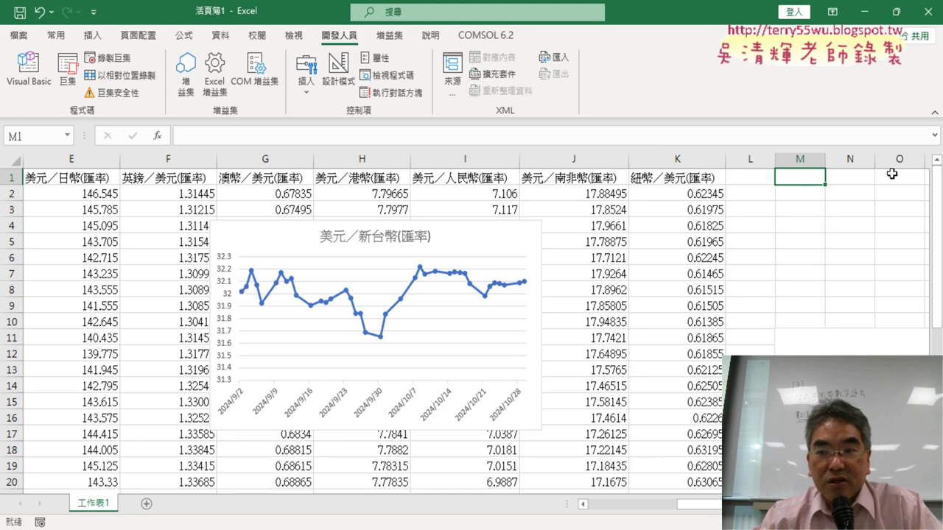
Step: Add Range("M1").Left after xlLineMarkers as the AddChart2 left position argument
click(29, 70)
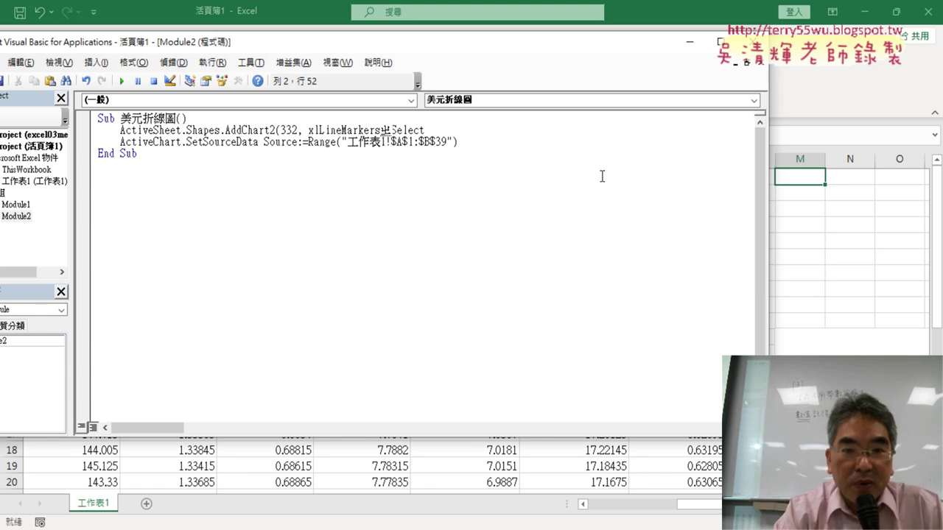
text())
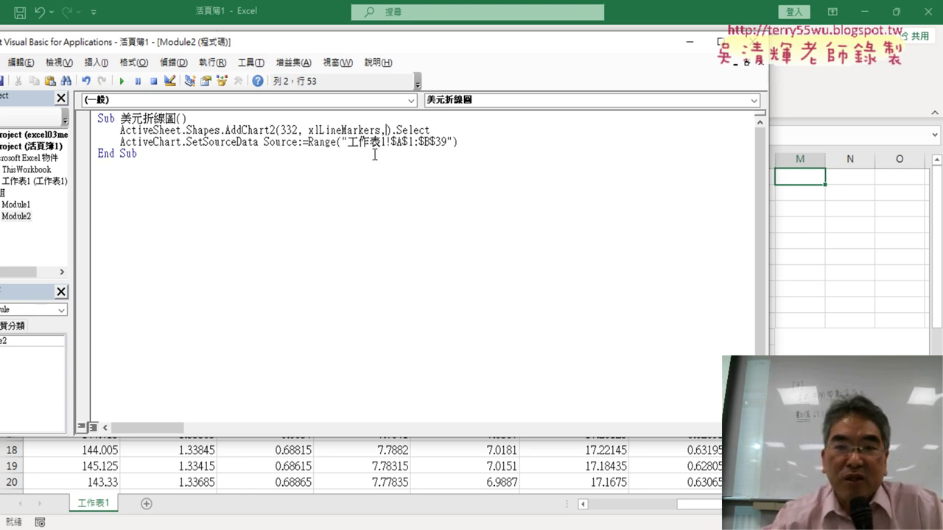
text(ra)
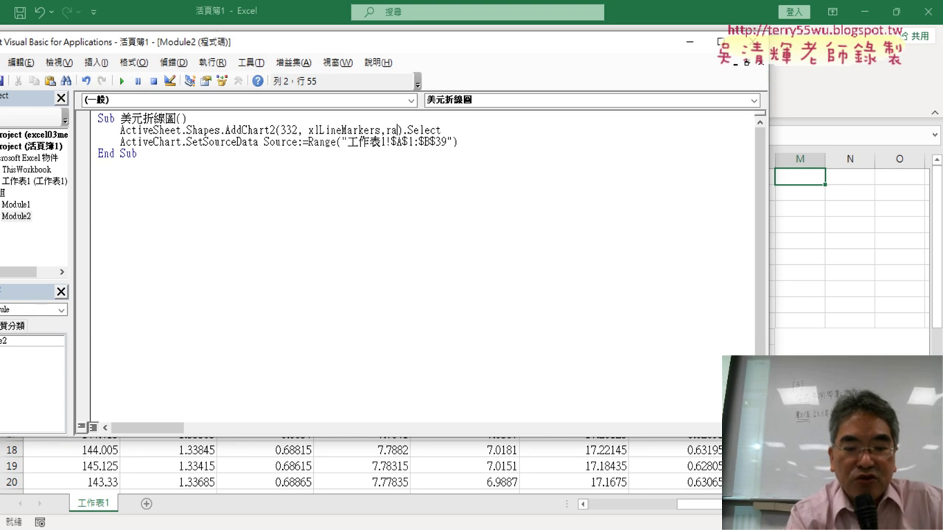
text(nge)
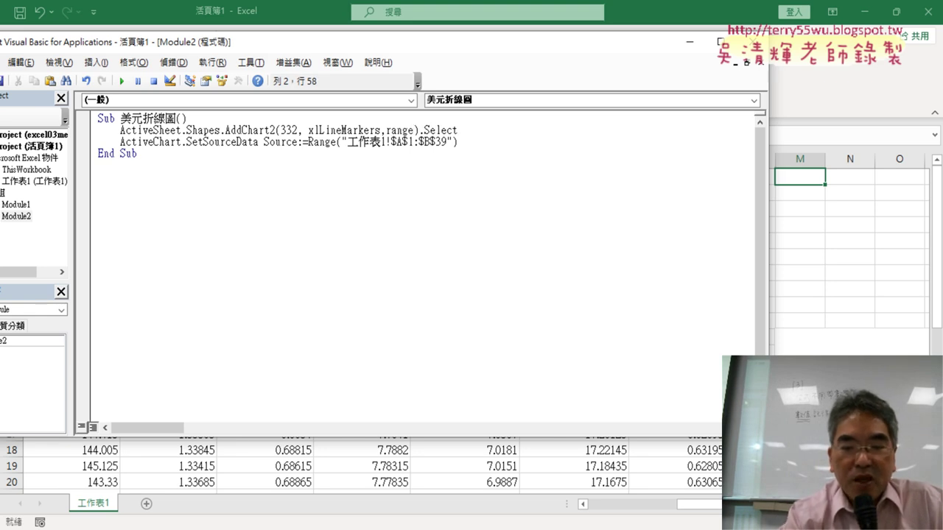
text(()
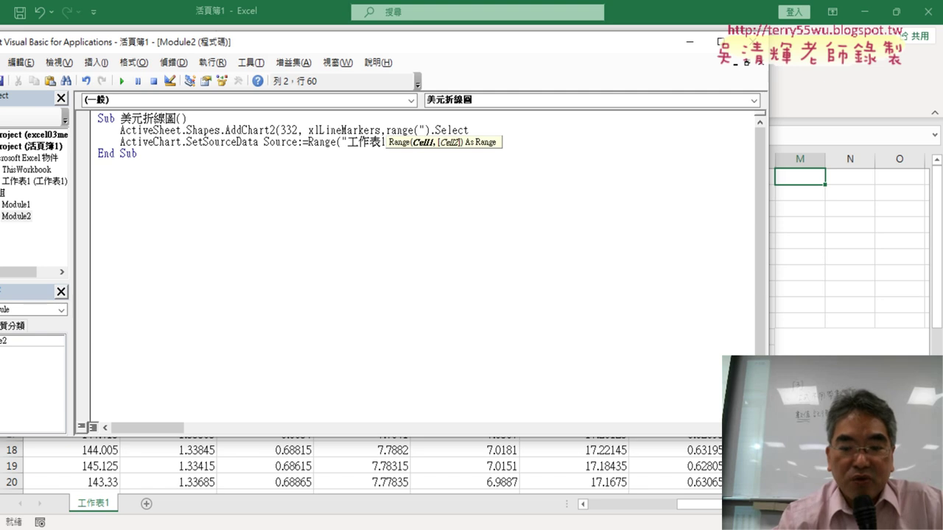
text(M1)
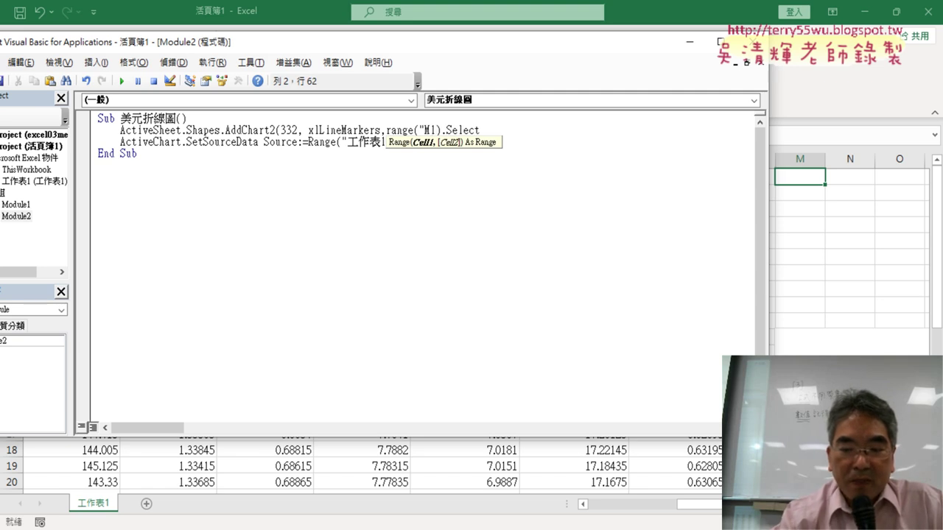
text("))
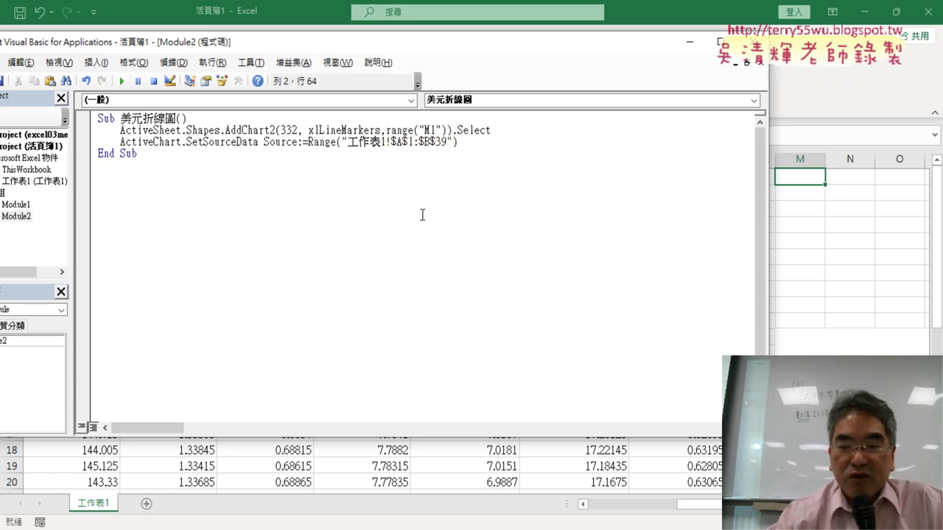
text(.l)
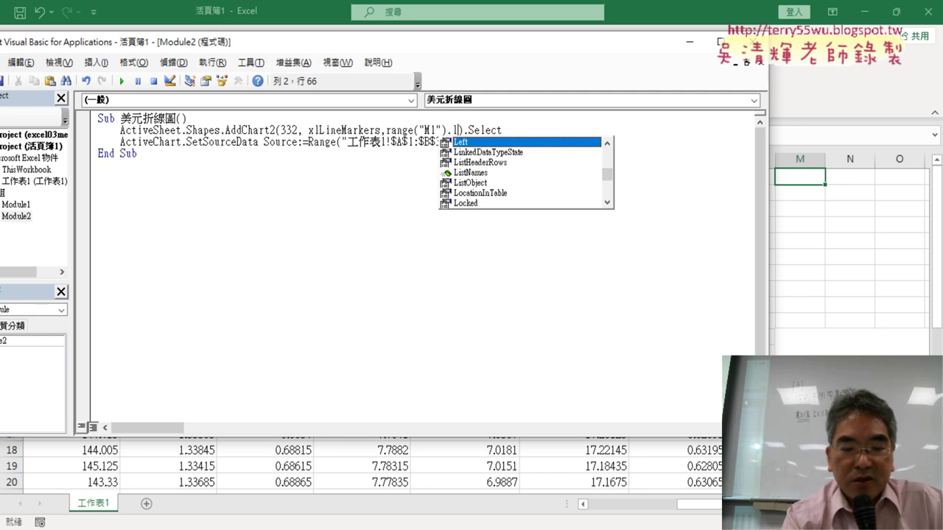
text(eft)
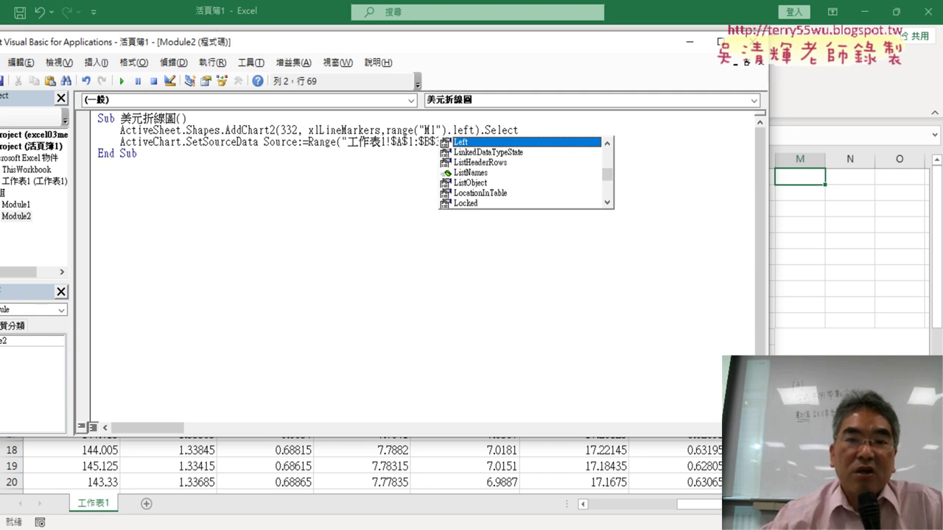
key(Escape)
key(Down)
key(Down)
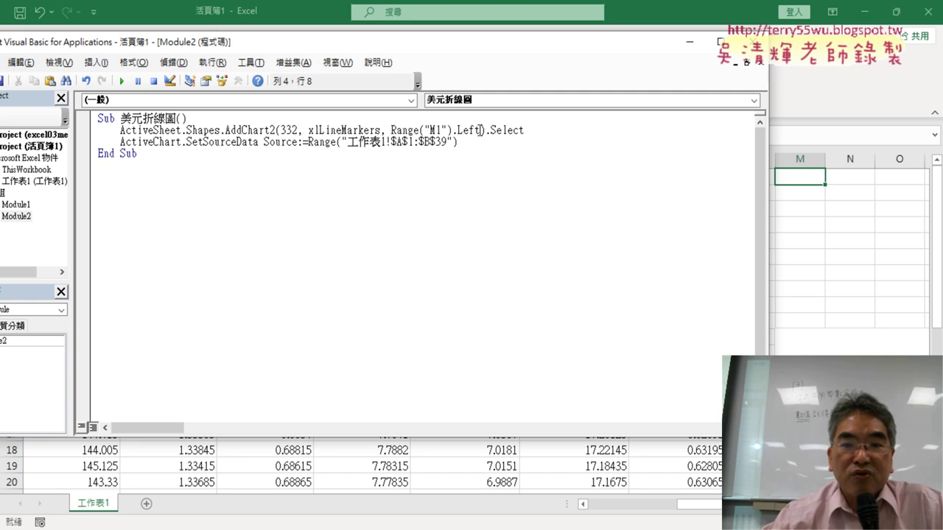
drag(479, 130, 402, 130)
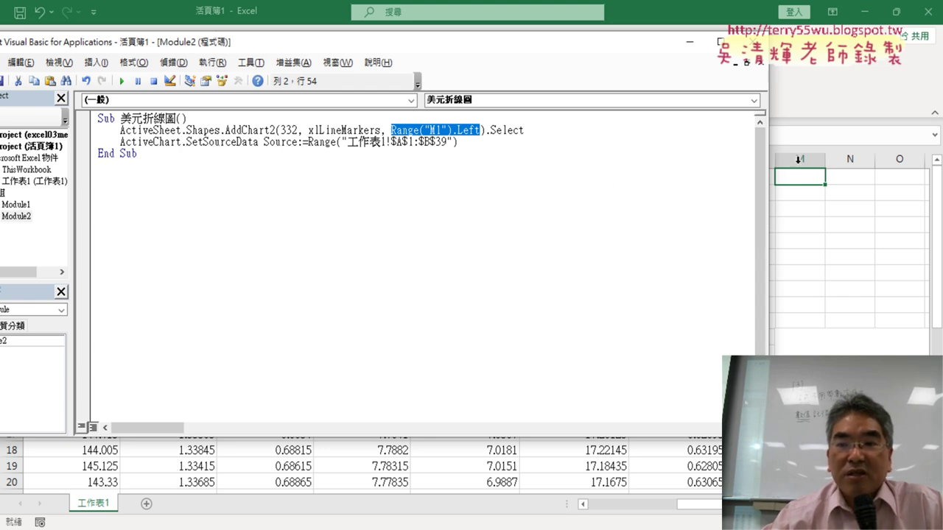
click(483, 130)
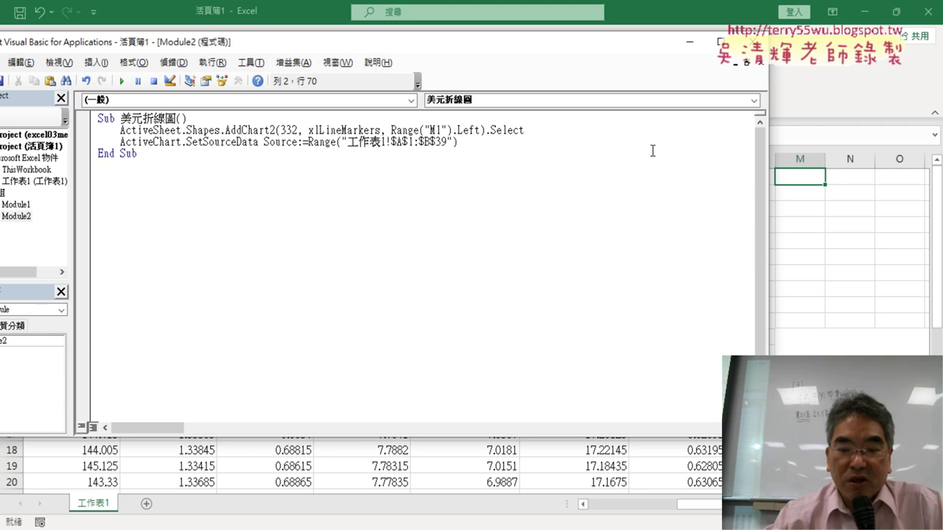
Step: Add Range("M1").Top after the Left argument as the chart's top position
text(,)
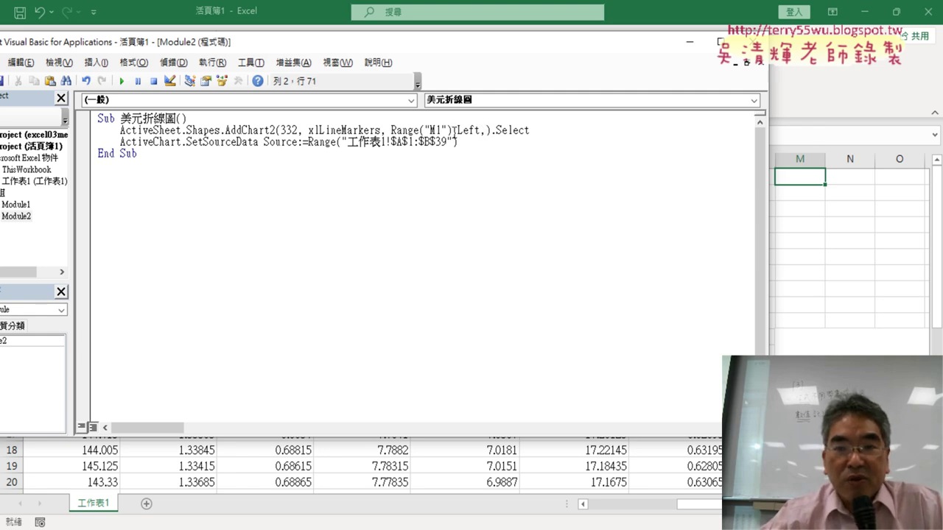
mouse_move(454, 130)
mouse_down()
mouse_move(391, 131)
mouse_move(486, 131)
mouse_up()
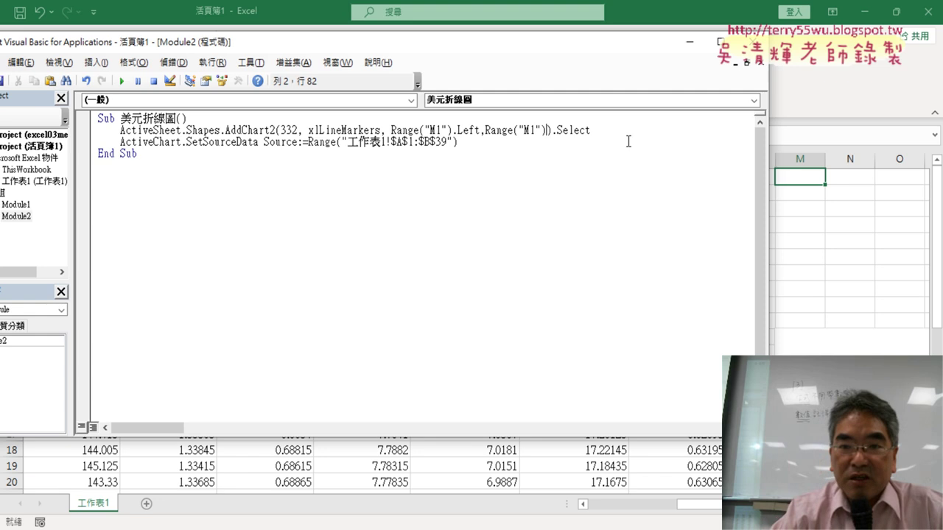
text(.)
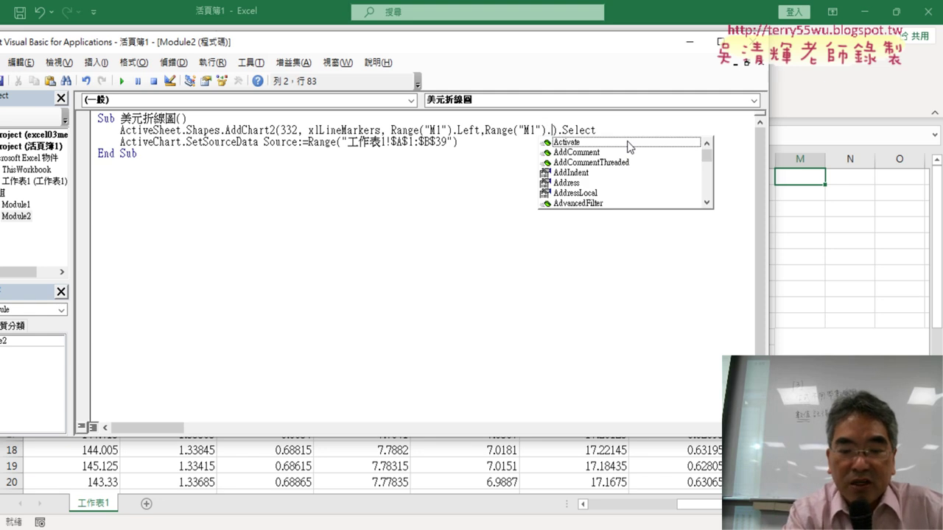
text(top)
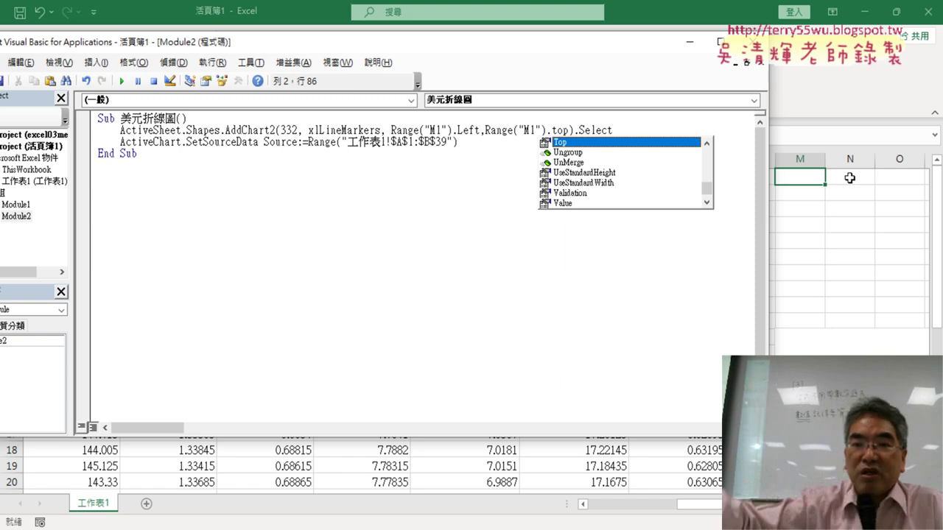
click(440, 257)
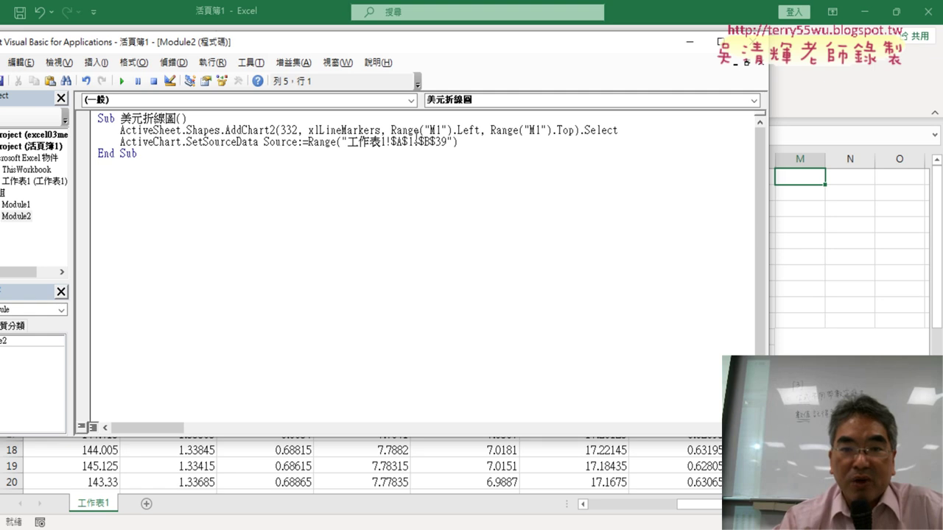
drag(381, 130, 562, 129)
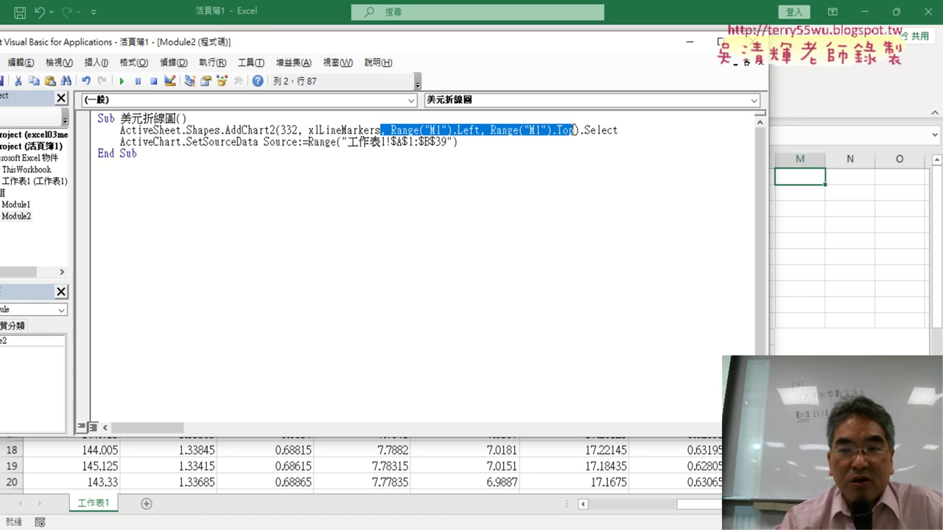
drag(768, 199, 470, 172)
Step: Run the 美元折線圖 macro and return to the worksheet
click(279, 130)
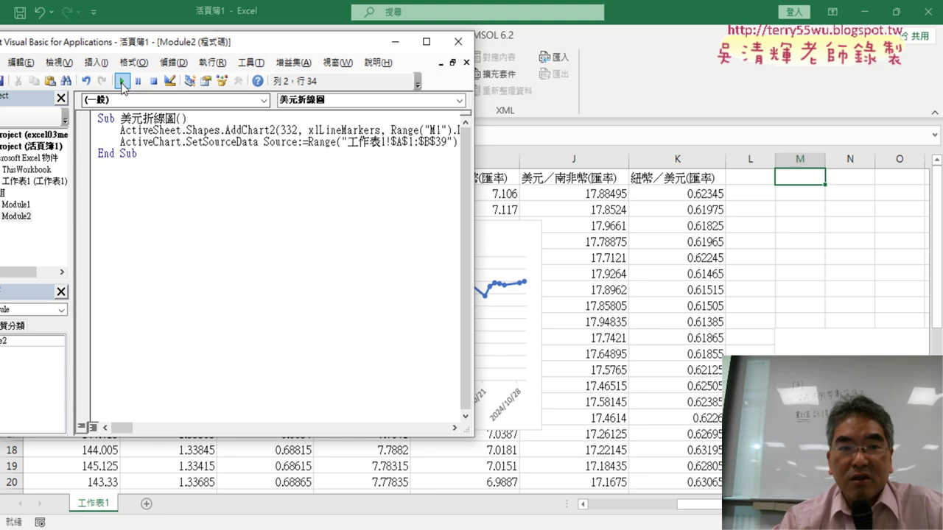
click(122, 82)
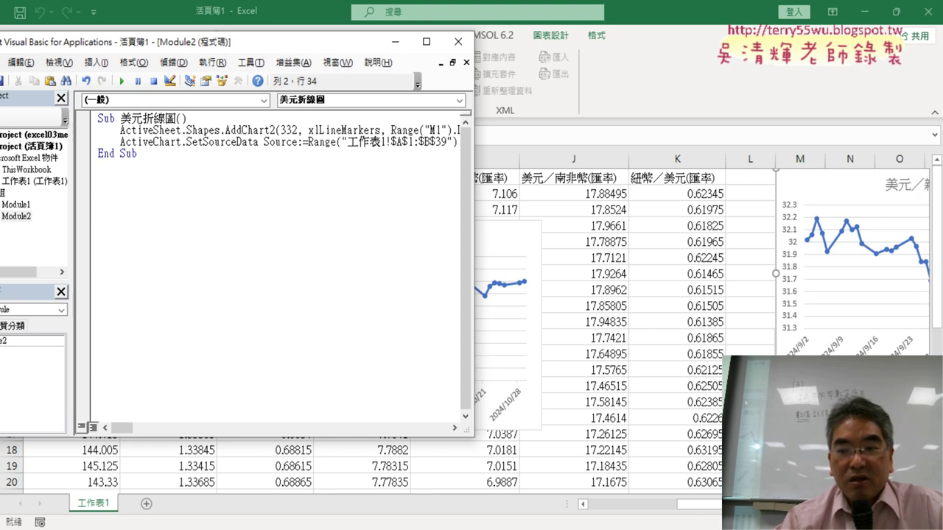
key(alt+F11)
Step: Resize the new chart to span columns M through V and make it shorter
scroll(472, 332, right, 5)
scroll(471, 331, right, 1)
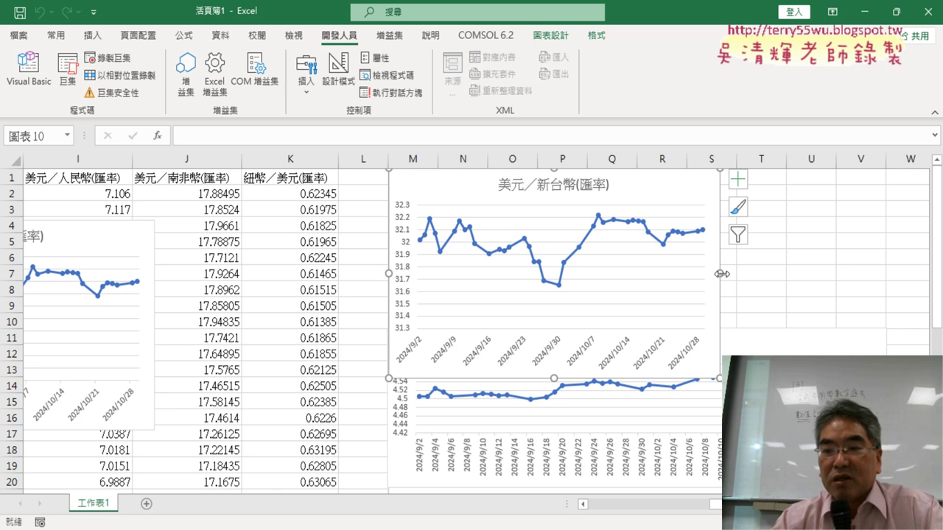
drag(722, 273, 885, 264)
drag(636, 376, 637, 329)
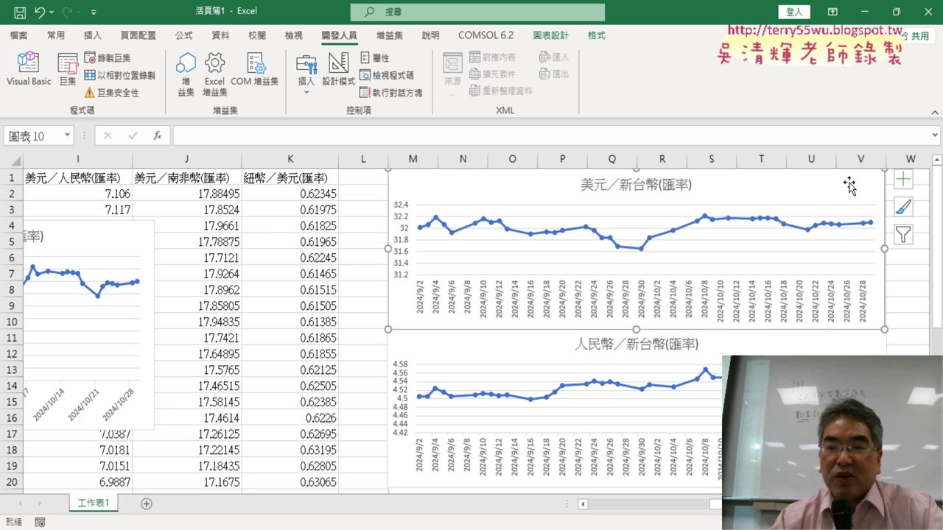
Step: Delete the 美元／新台幣(匯率) chart from the sheet
click(420, 153)
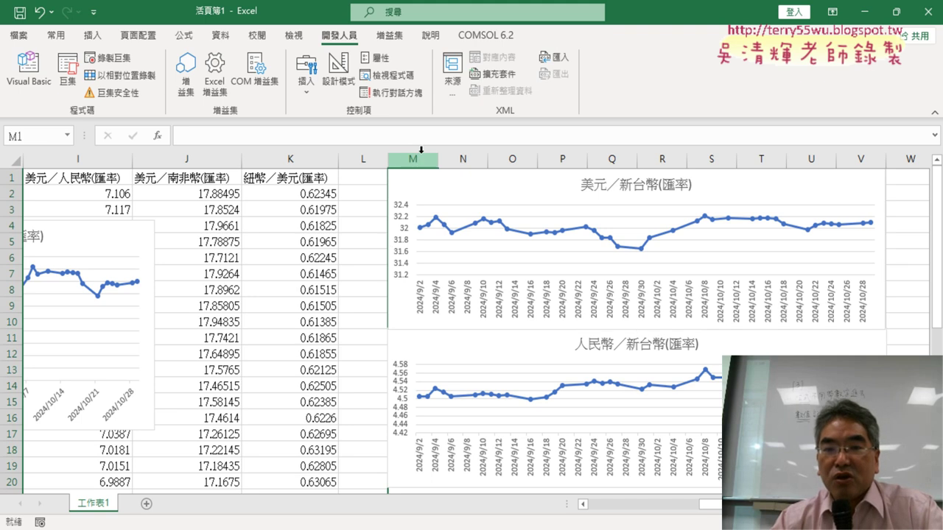
click(856, 185)
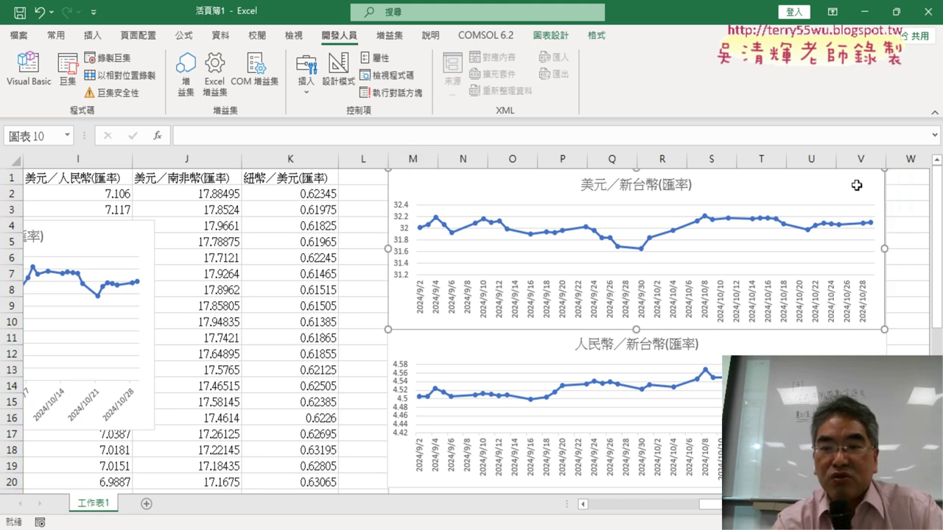
key(Delete)
Step: Select M1:V1 and M1:M10 to gauge the chart's target width and height
click(415, 180)
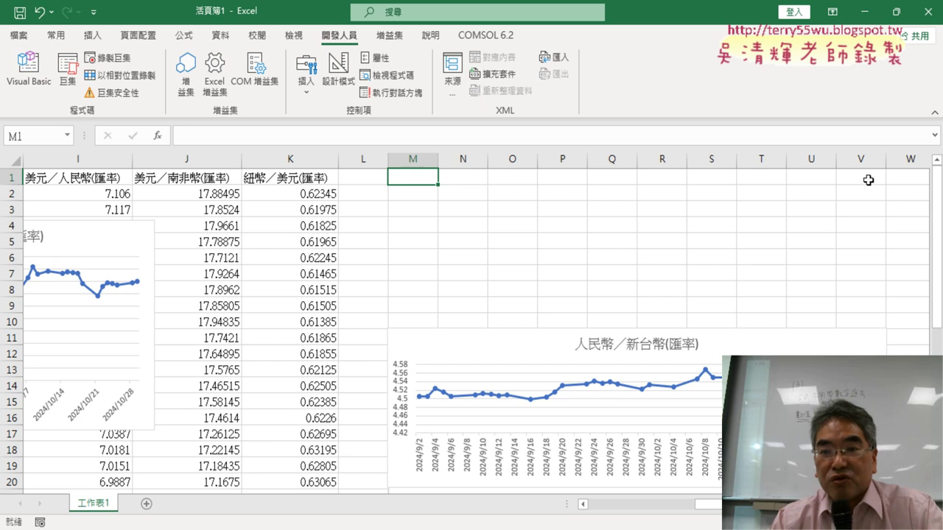
drag(424, 159, 862, 159)
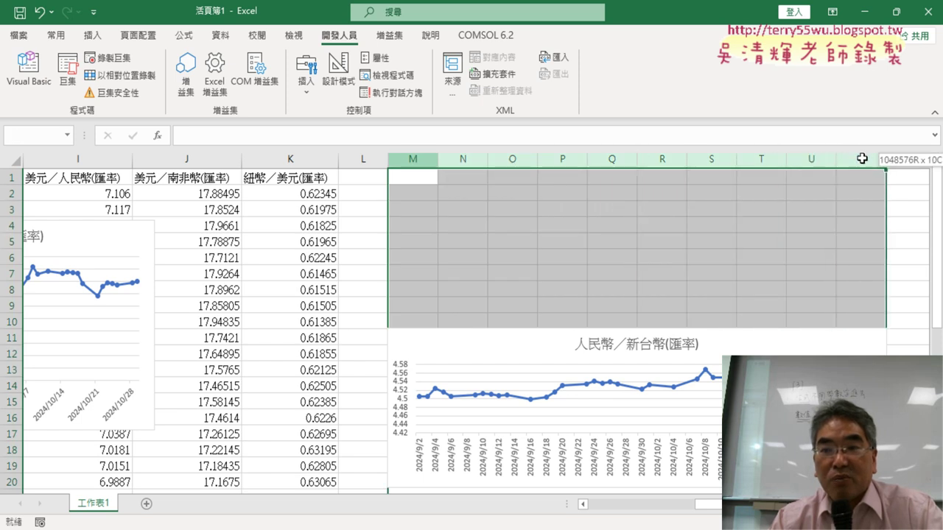
drag(410, 174, 862, 179)
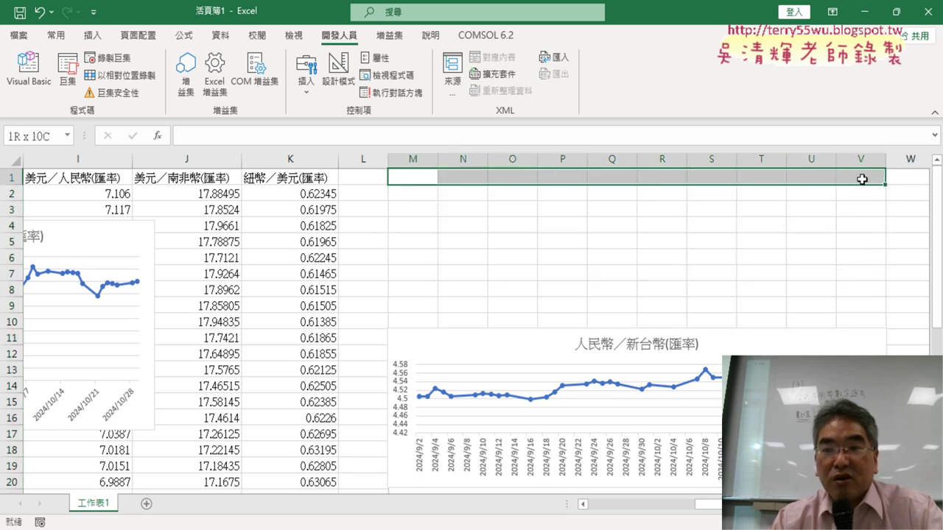
click(417, 176)
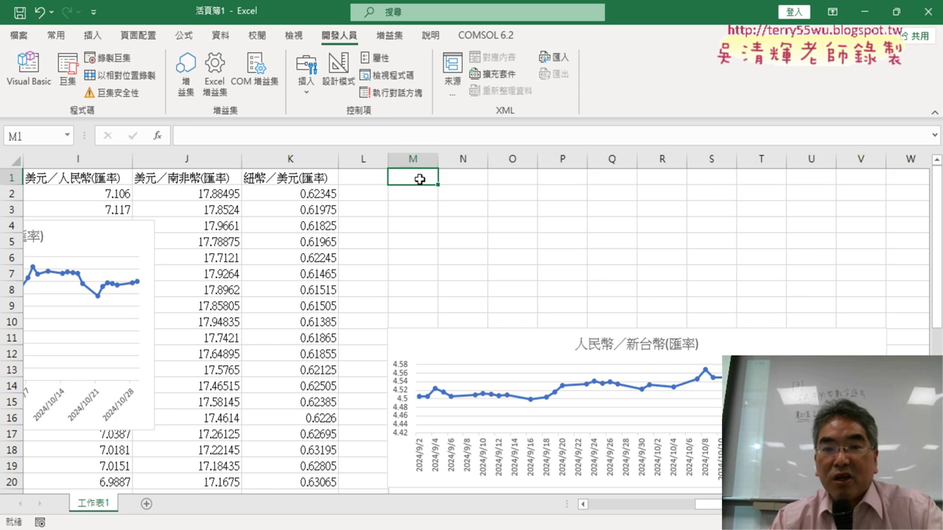
drag(413, 179, 410, 317)
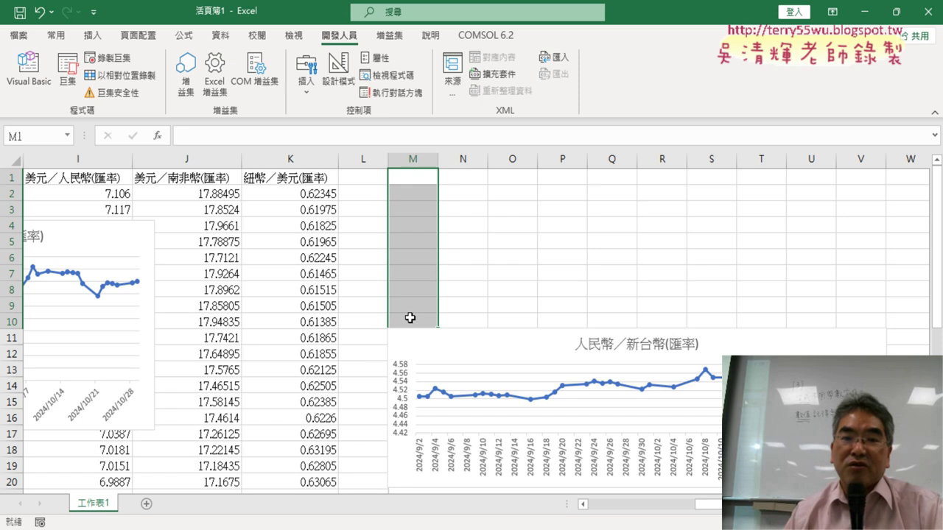
Step: Add Range("M1").Width*10 as the AddChart2 width argument
click(44, 78)
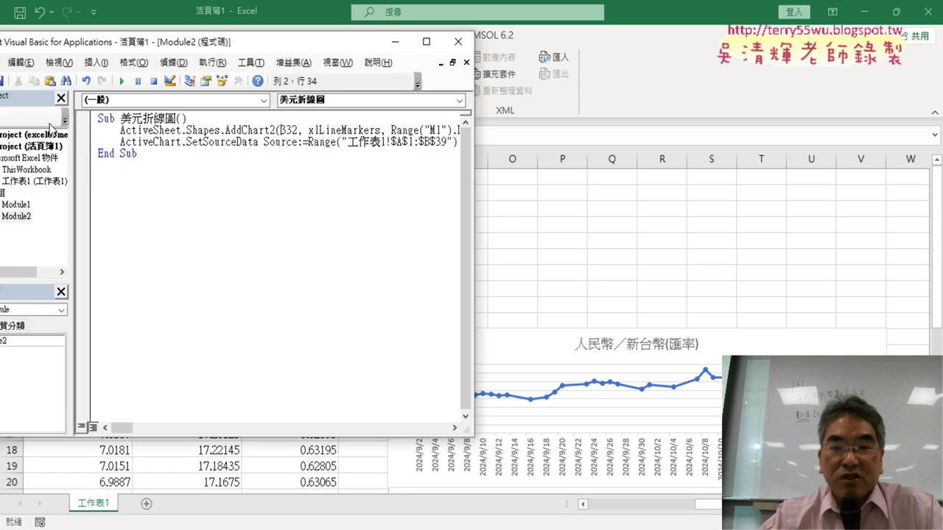
drag(476, 149, 829, 151)
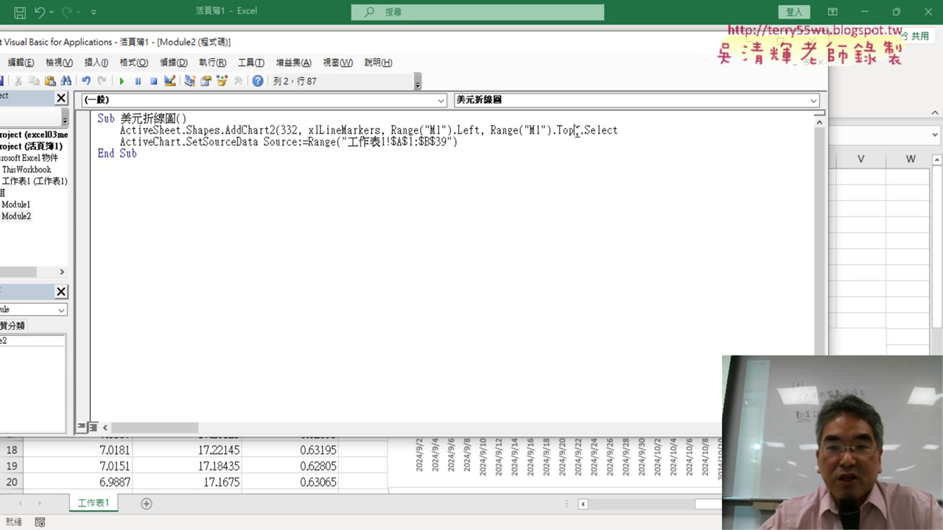
text(,)
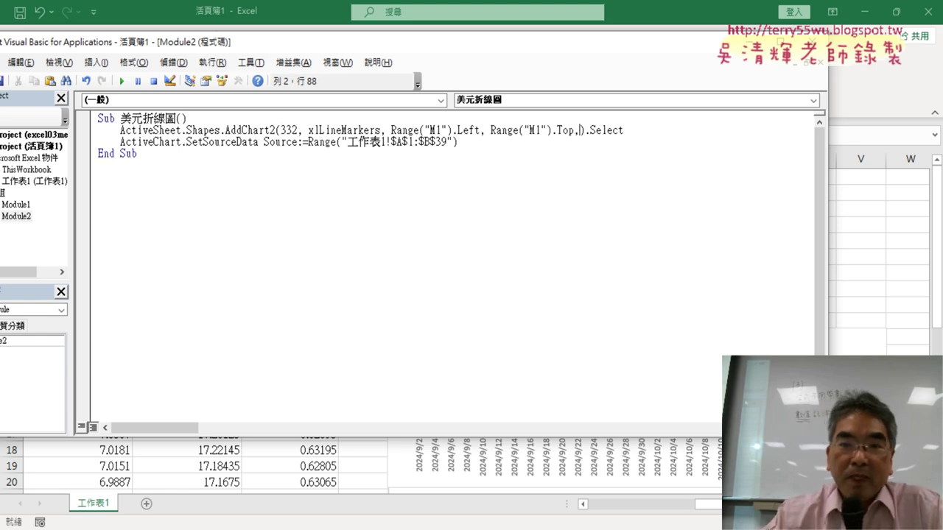
drag(491, 130, 582, 130)
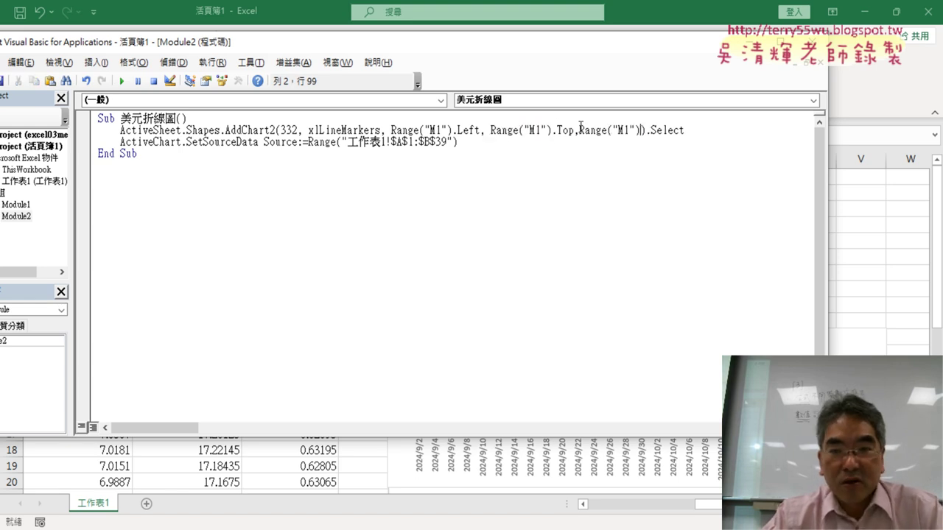
text(.)
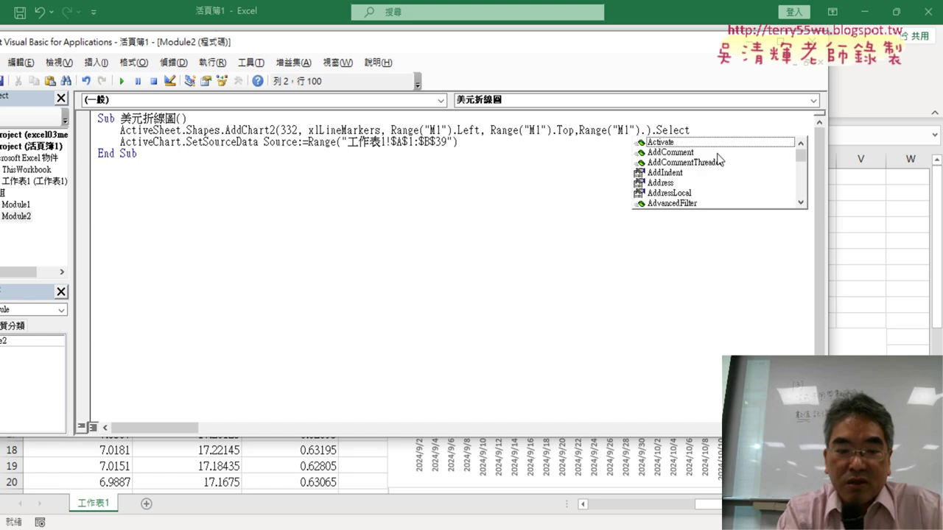
text(w)
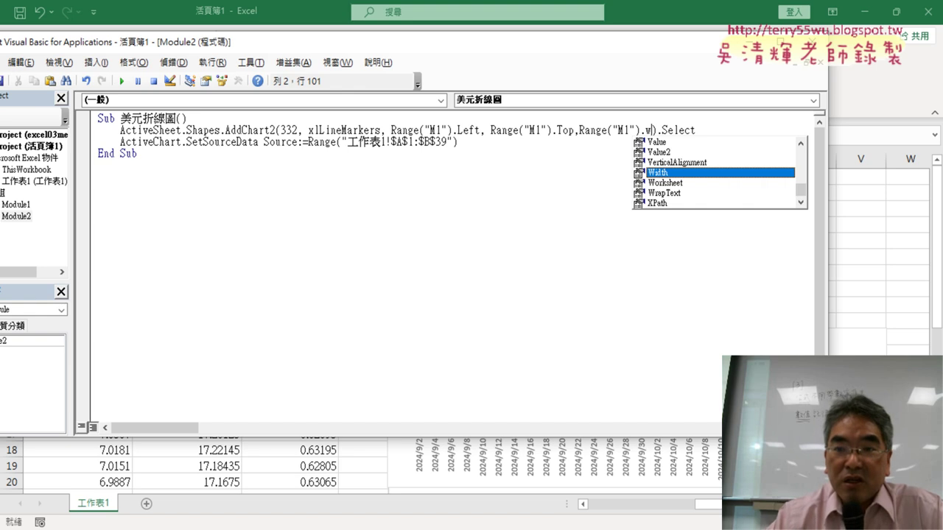
double_click(685, 173)
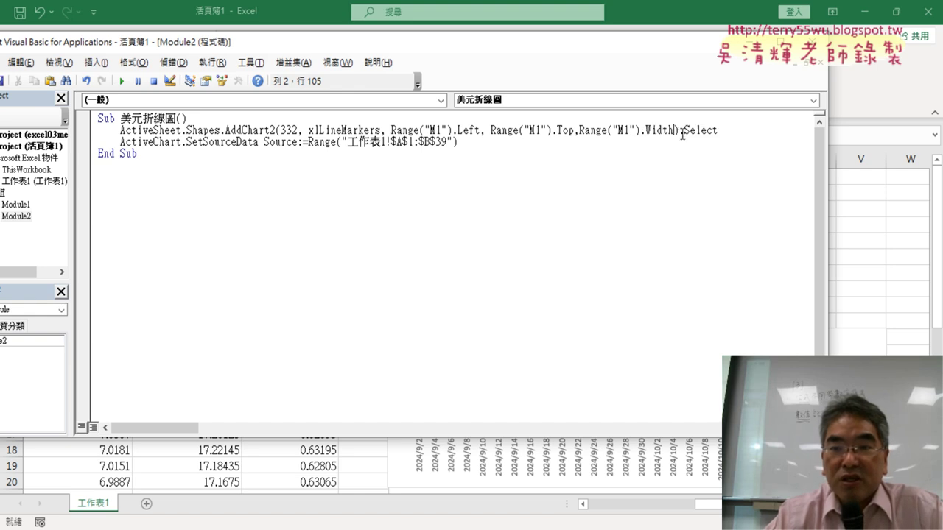
drag(674, 130, 586, 135)
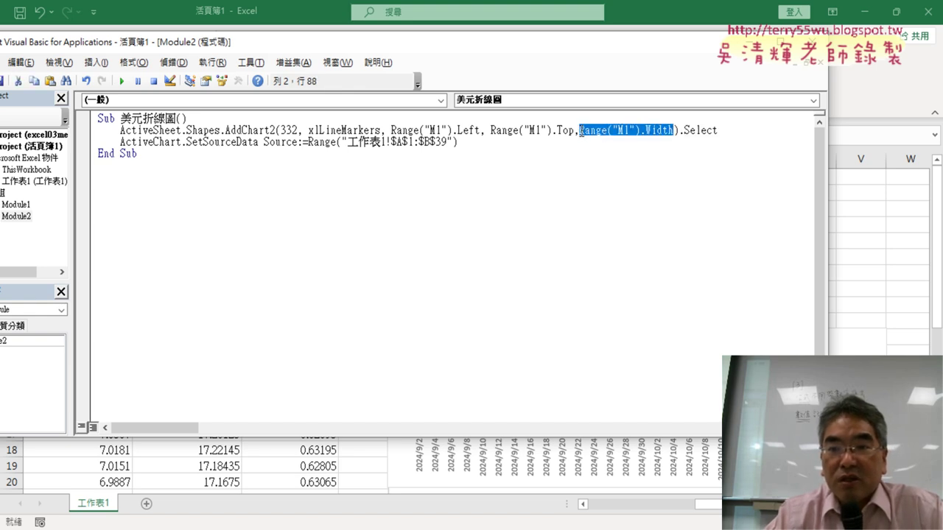
click(674, 130)
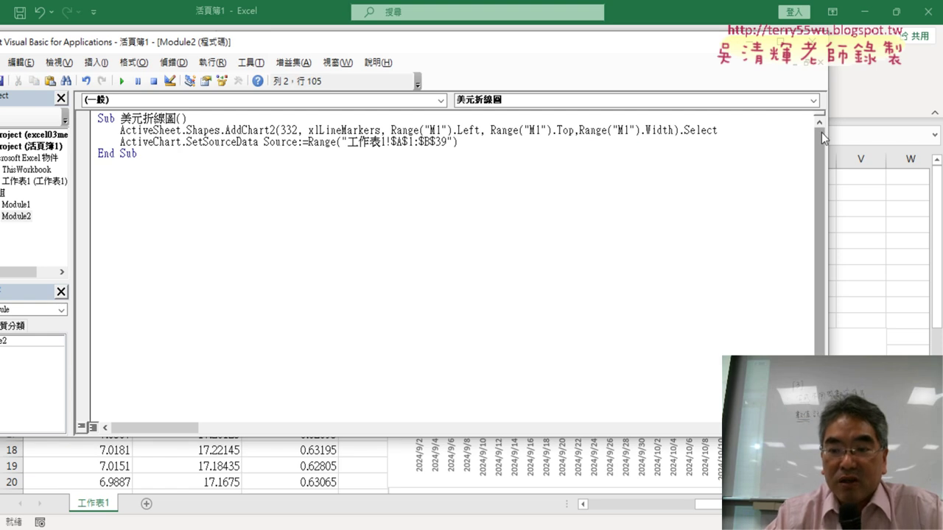
text(*)
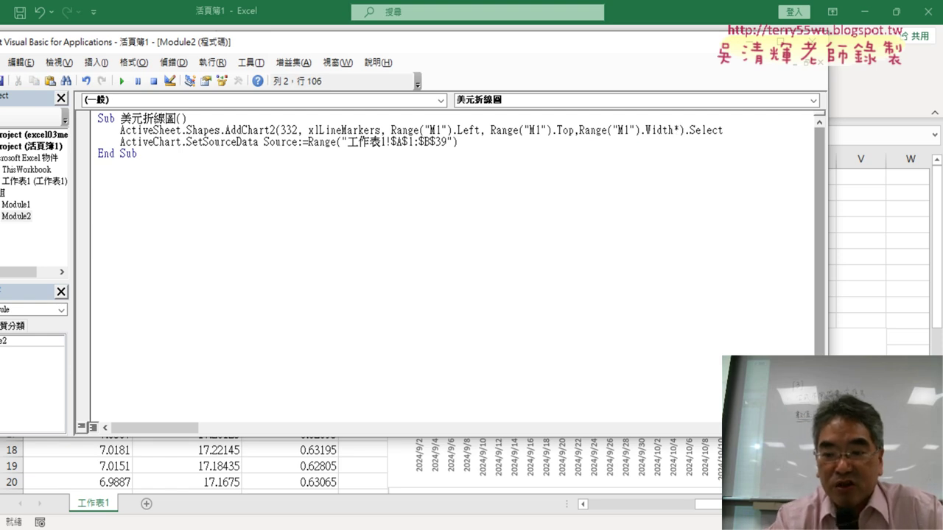
text(10)
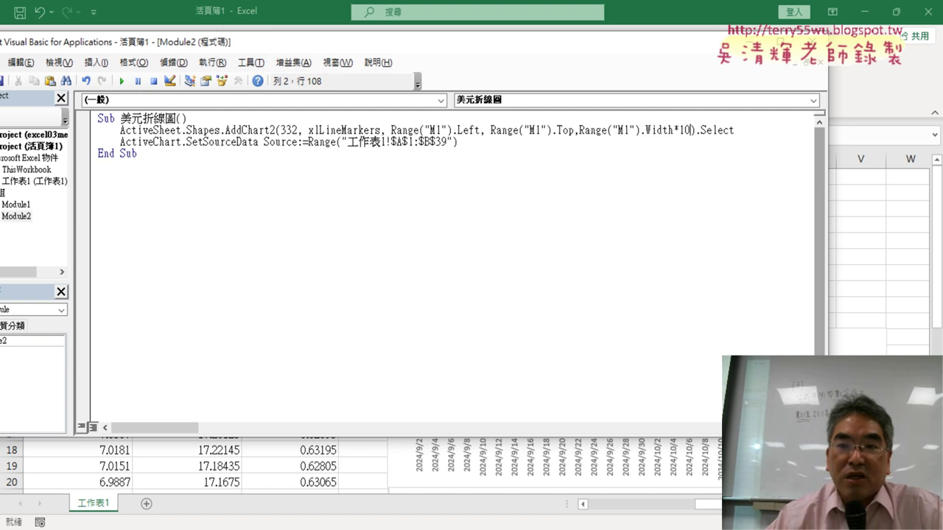
text(,)
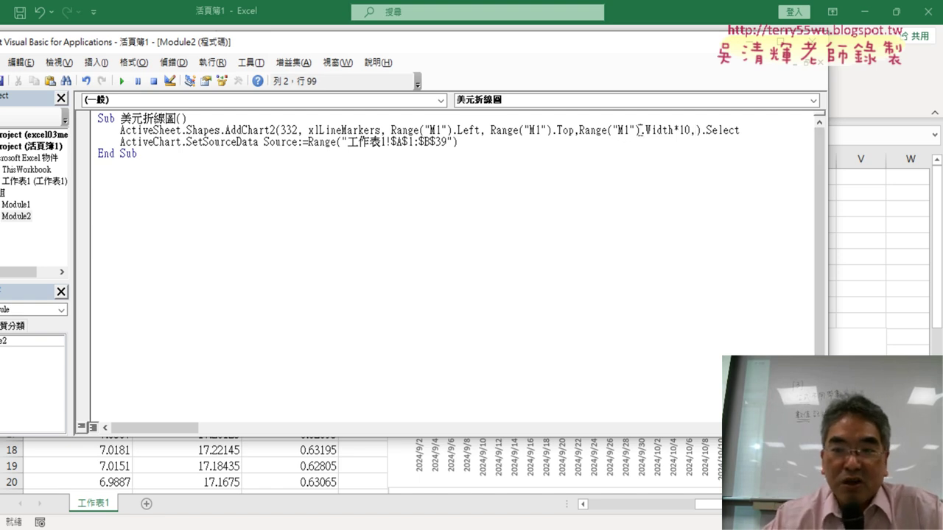
Step: Add Range("M1").Height*10 as the AddChart2 height argument
drag(640, 130, 585, 132)
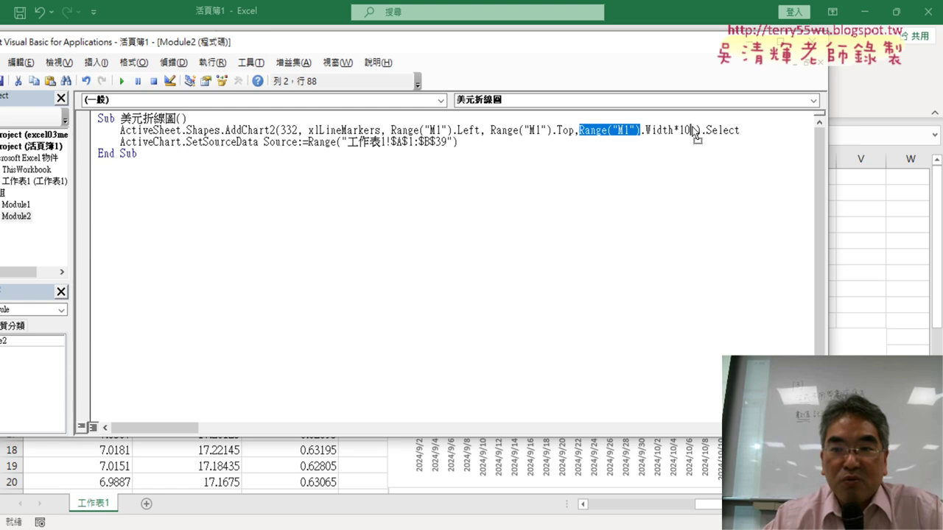
drag(697, 133, 695, 131)
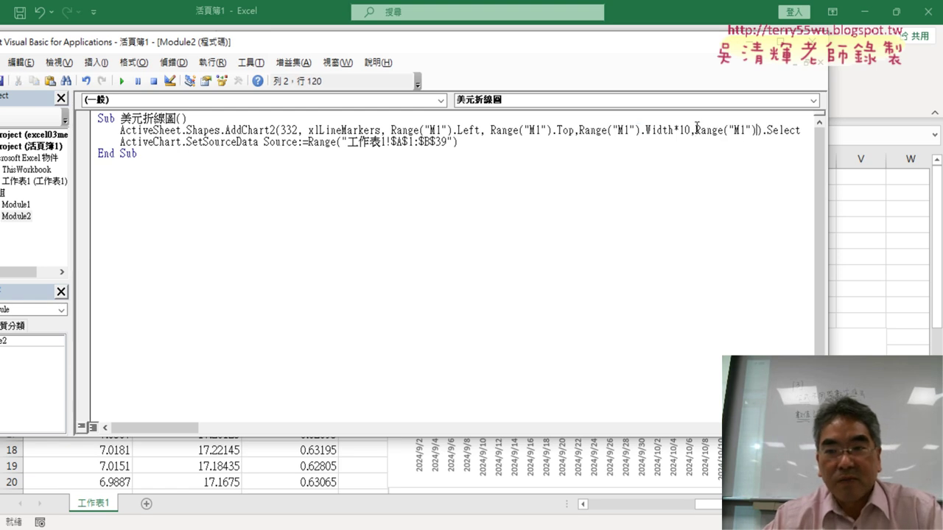
text(.)
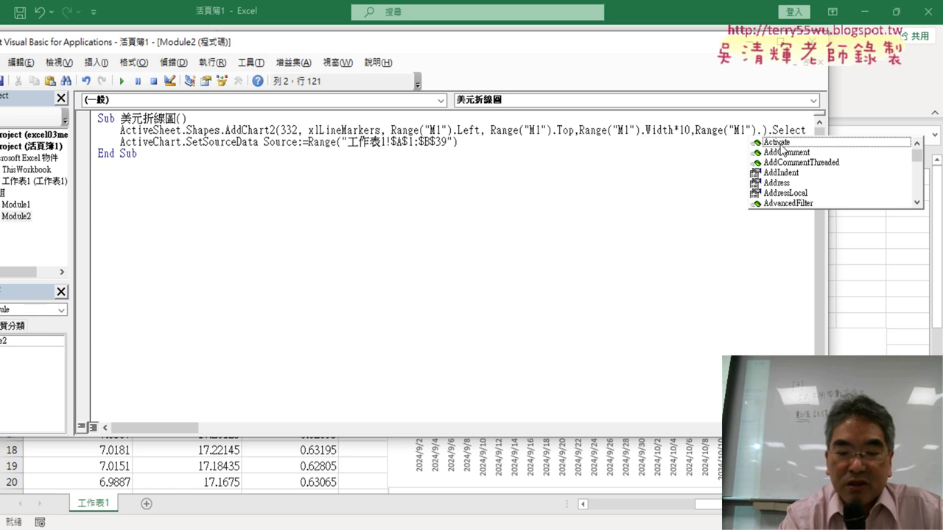
text(H)
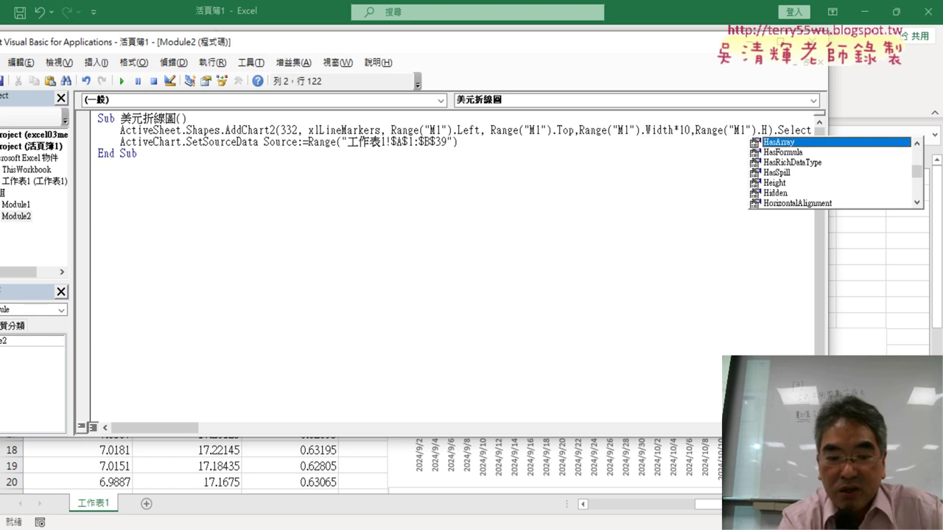
text(e)
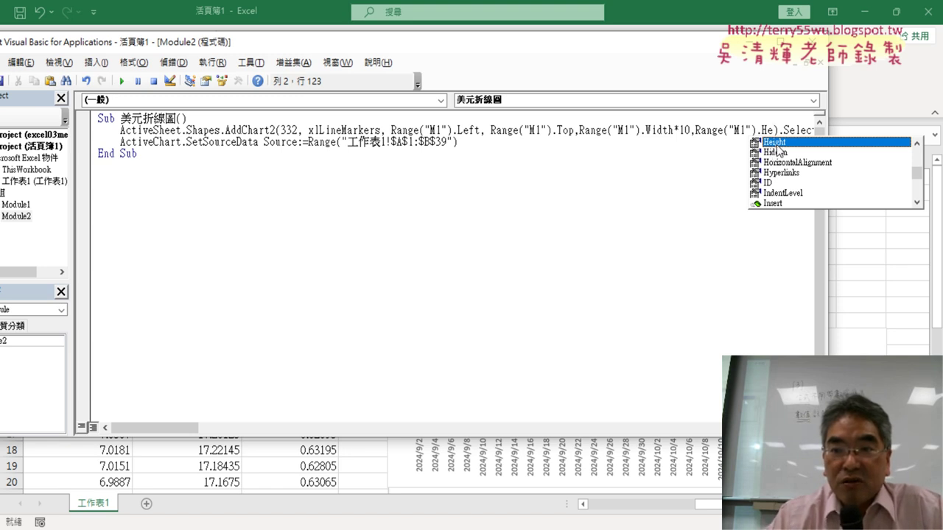
key(Tab)
text(*1)
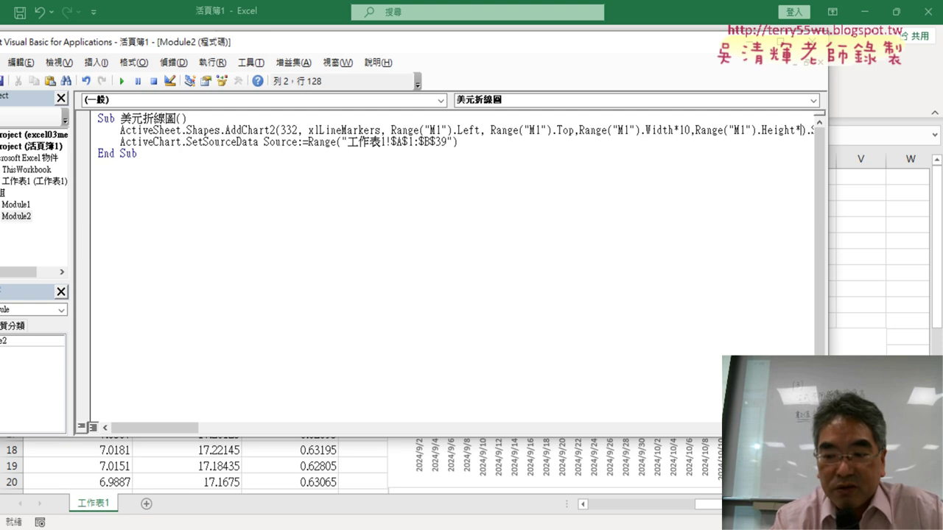
text(0)
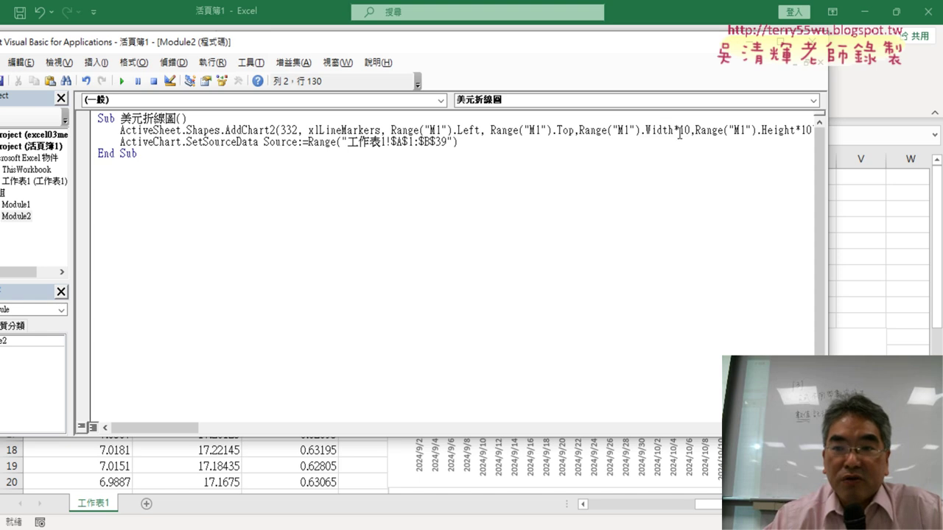
drag(671, 130, 680, 129)
drag(797, 130, 818, 129)
drag(691, 134, 641, 131)
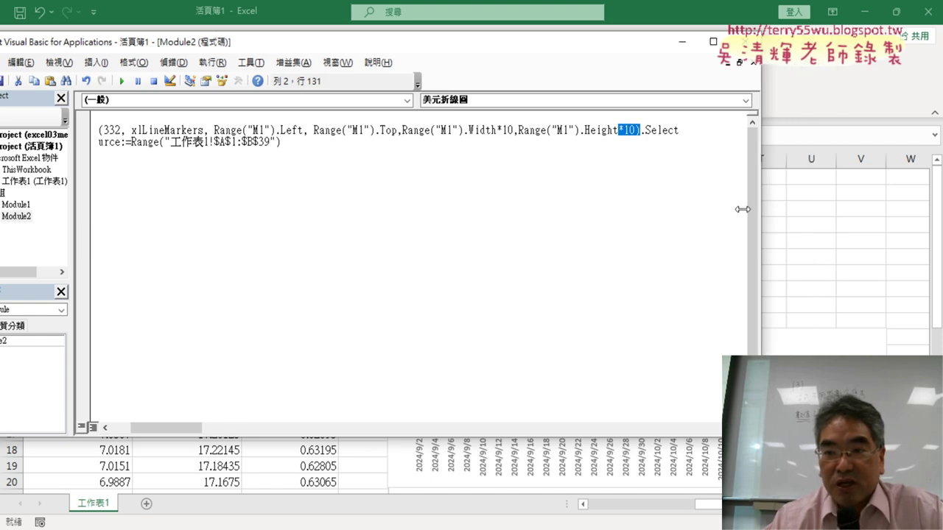
drag(829, 209, 413, 209)
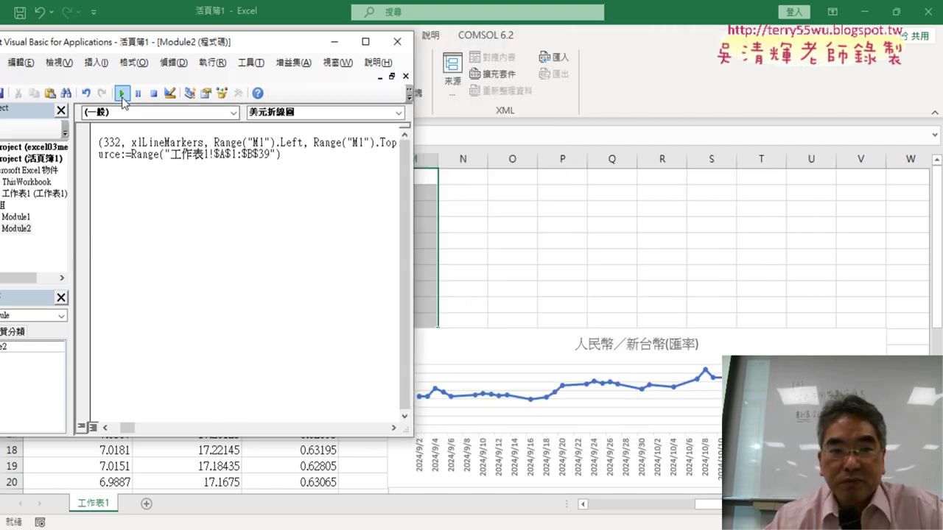
Step: Run the 美元折線圖 macro, check the new chart, and bring up the Google Docs notes
click(122, 93)
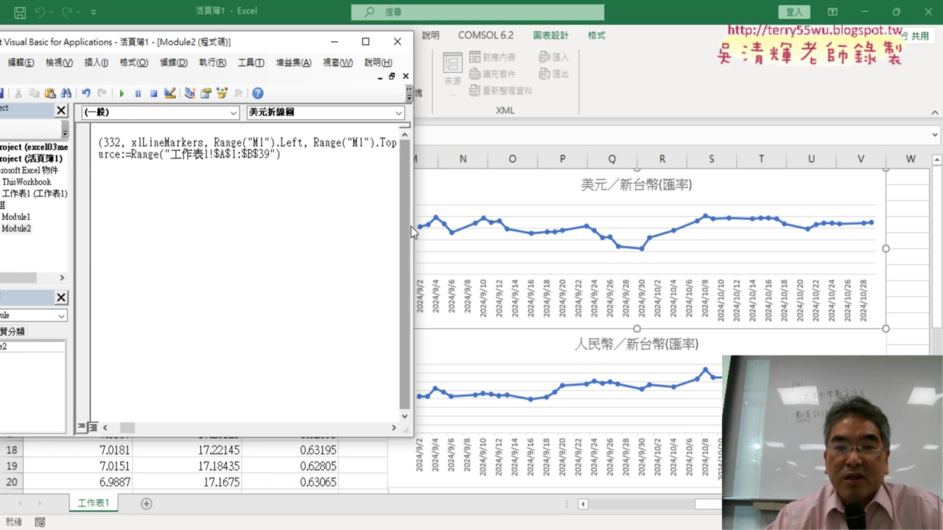
drag(412, 223, 257, 213)
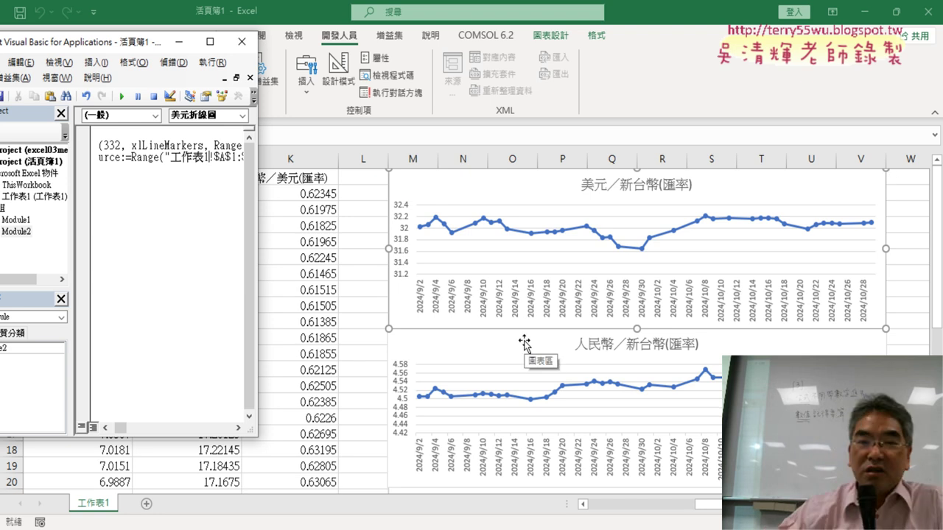
drag(259, 237, 802, 249)
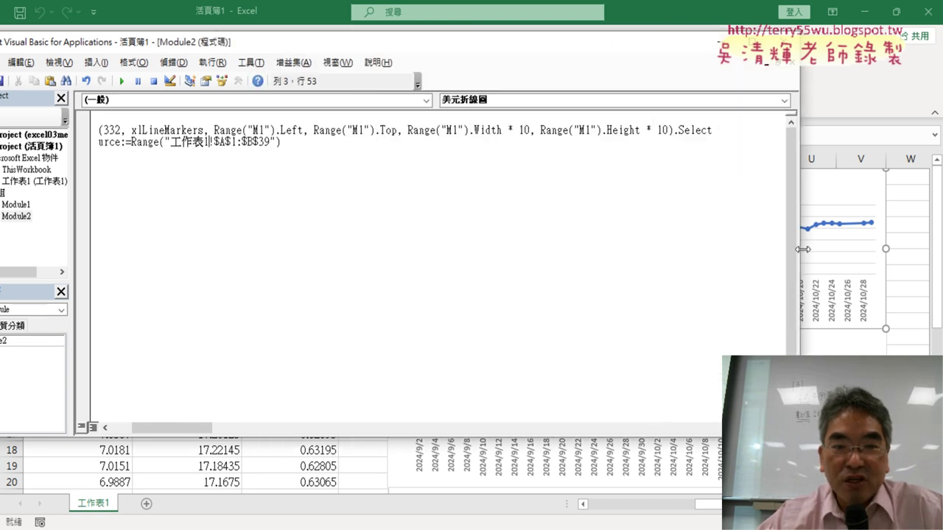
drag(200, 432, 164, 435)
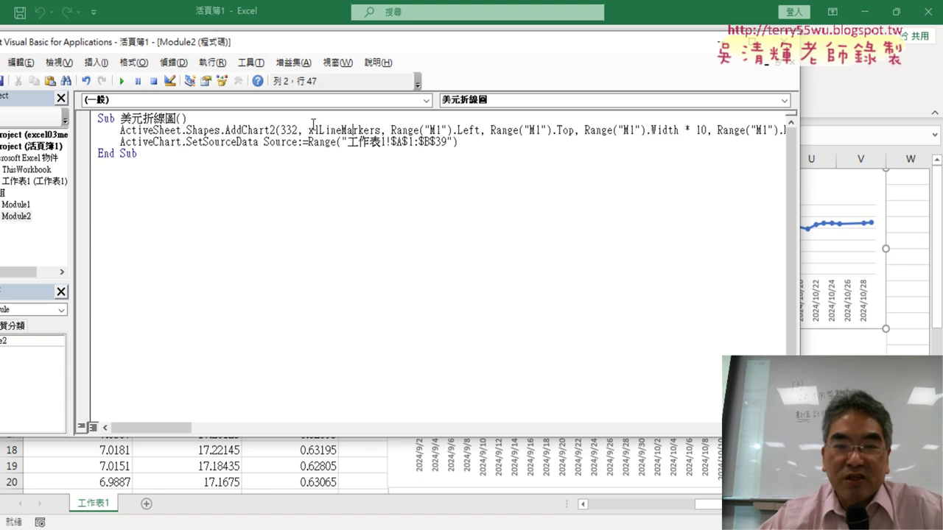
click(121, 81)
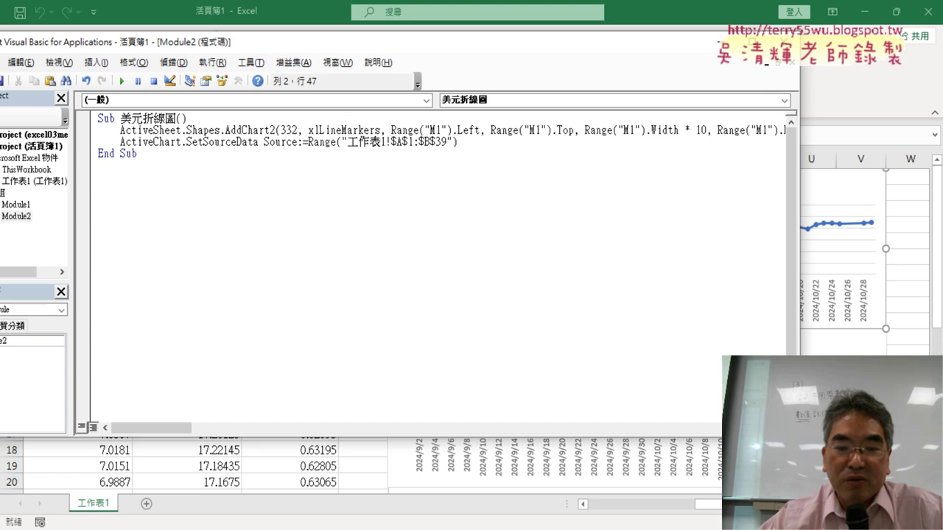
click(343, 471)
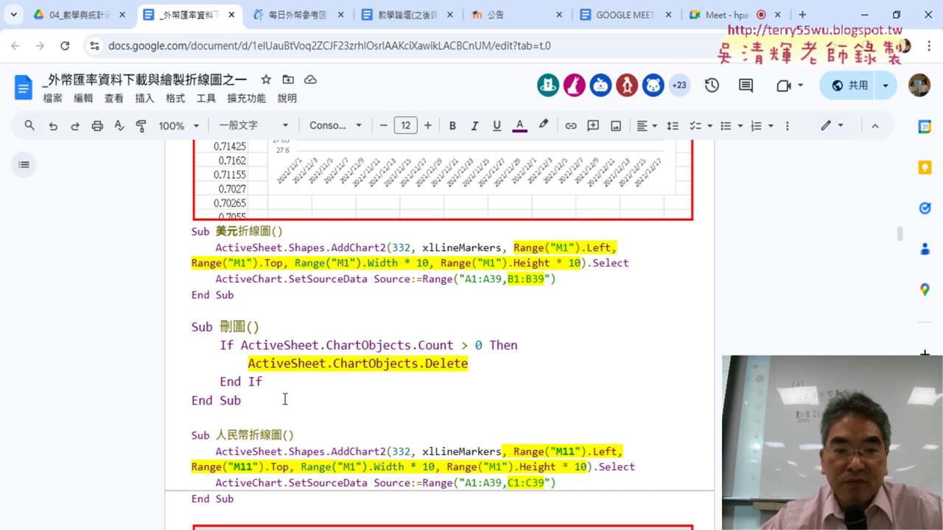
Step: Copy the Sub 刪圖() … End Sub macro from the notes and minimize Chrome
drag(227, 396, 191, 327)
key(ctrl+c)
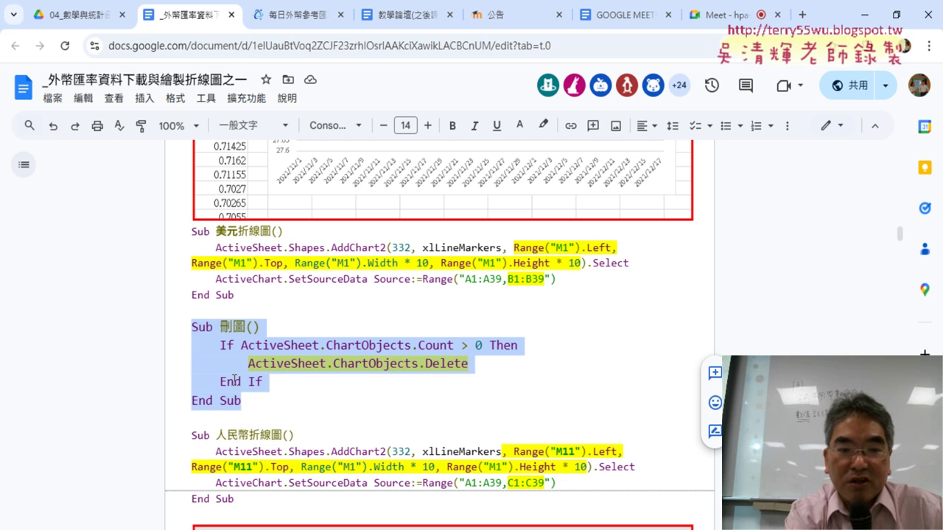
click(863, 18)
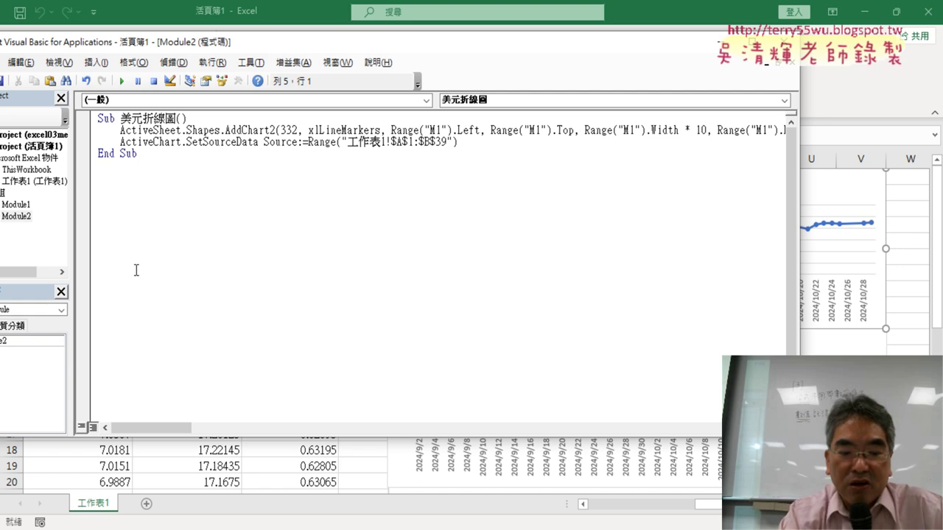
Step: Paste the 刪圖 macro below the chart macro and run it to delete the charts
key(ctrl+v)
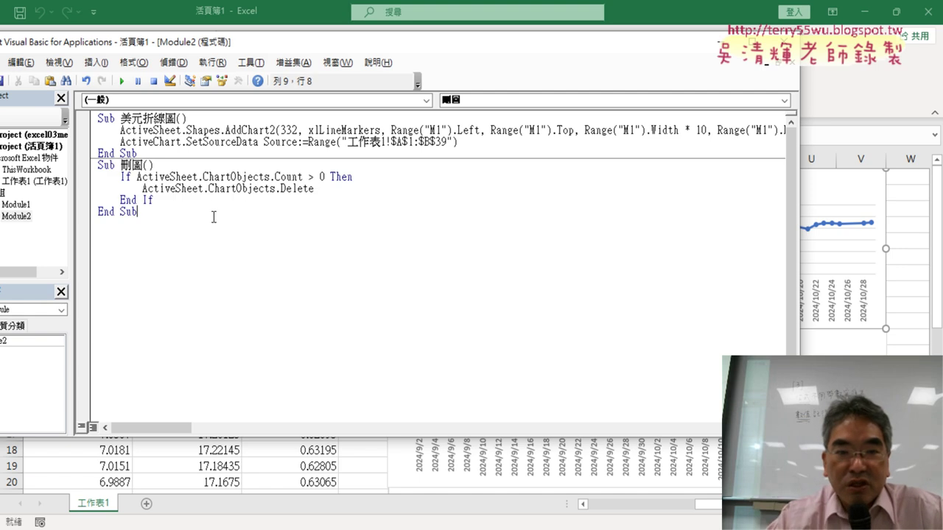
click(227, 177)
click(122, 81)
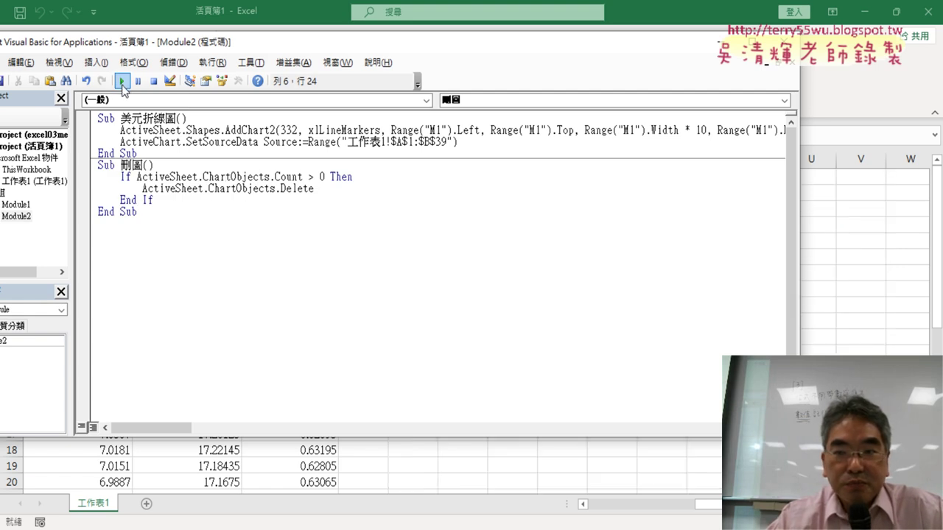
drag(801, 234, 429, 221)
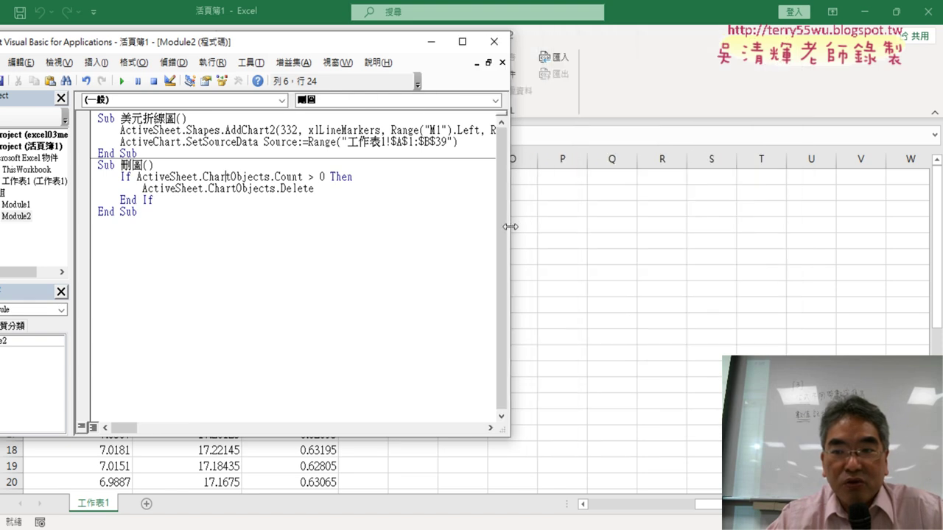
Step: Test the macros by drawing the USD chart with 美元折線圖, deleting it with 刪圖, and redrawing it
click(171, 152)
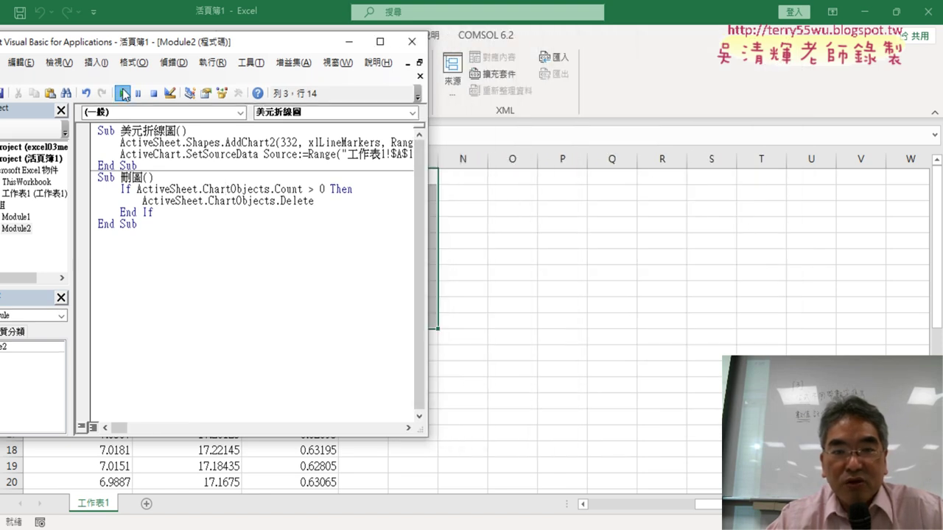
click(123, 93)
click(160, 179)
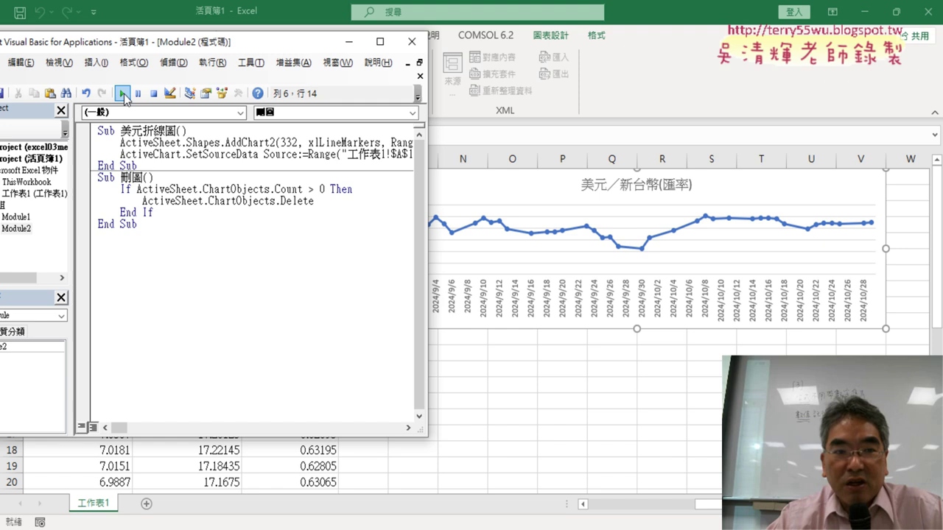
click(122, 93)
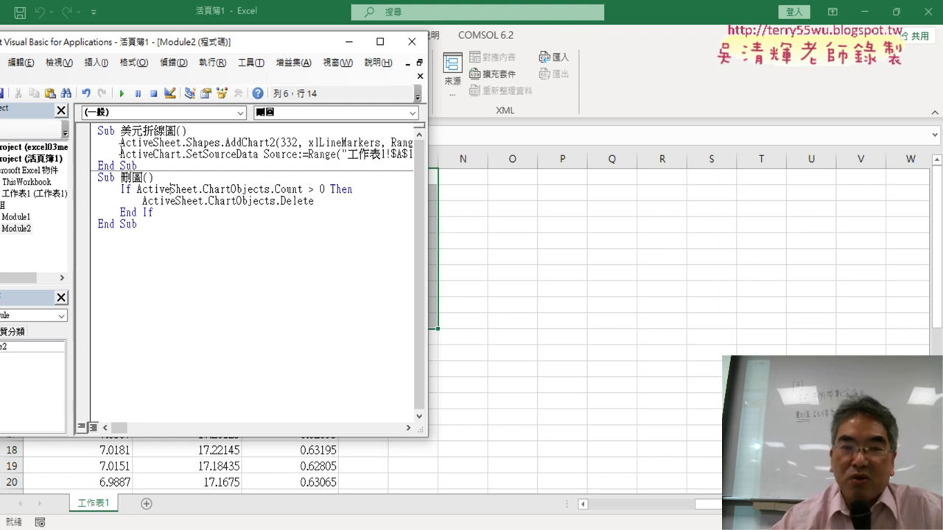
click(164, 153)
click(123, 94)
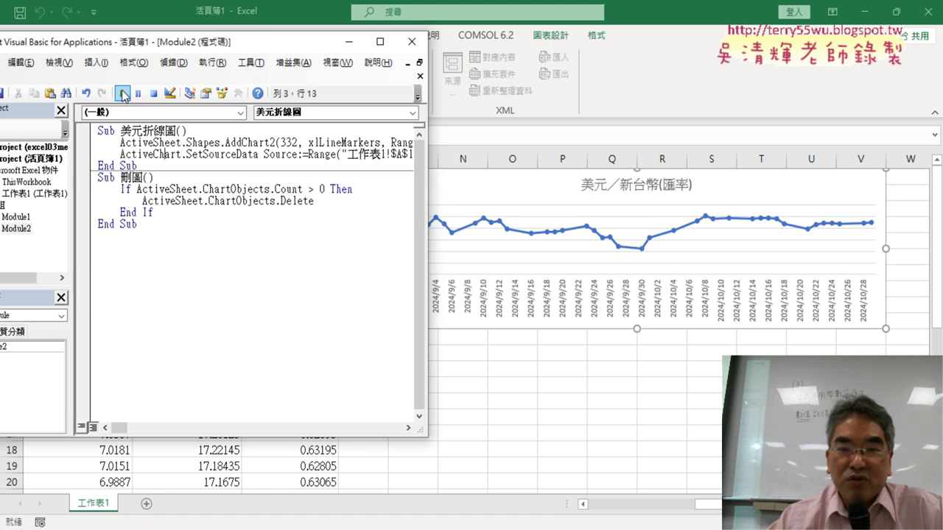
Step: Run the draw and delete macros once more, ending with the 美元／新台幣(匯率) chart redrawn
click(168, 200)
click(122, 94)
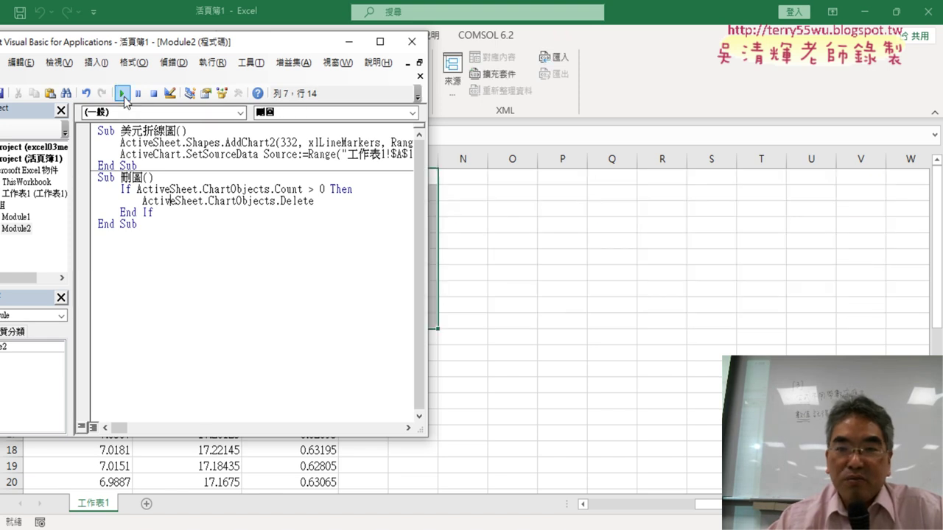
click(185, 153)
click(123, 93)
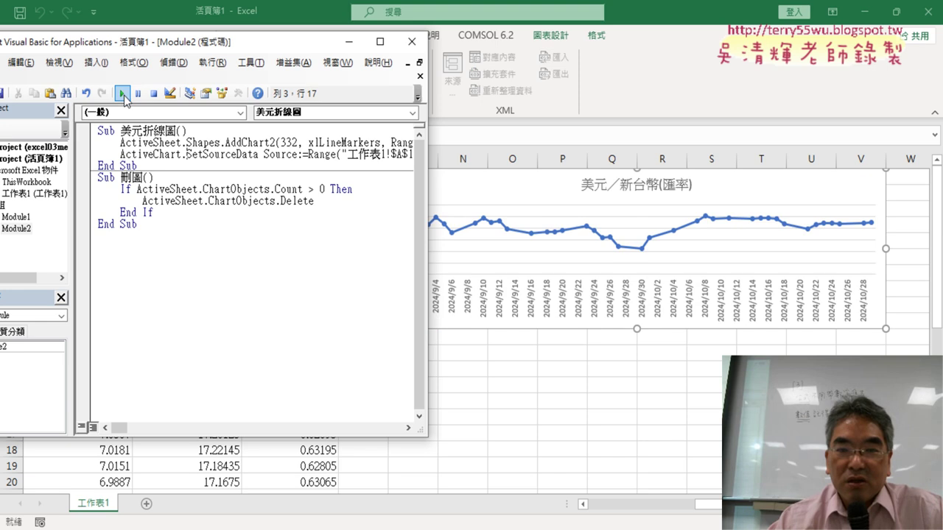
drag(136, 167, 87, 131)
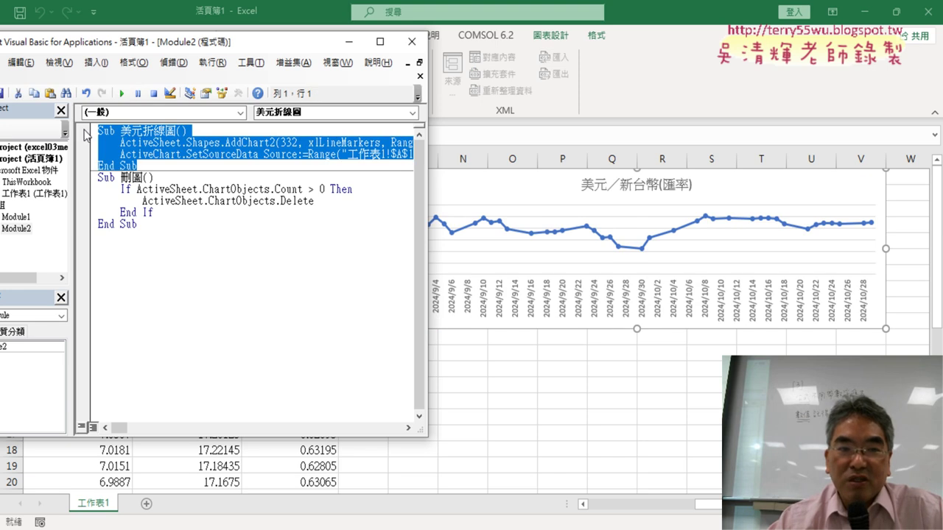
Step: Duplicate the 美元折線圖 procedure below 刪圖 and rename the copy to 人民幣折線圖
key(ctrl+c)
click(132, 248)
key(ctrl+v)
drag(132, 235, 142, 236)
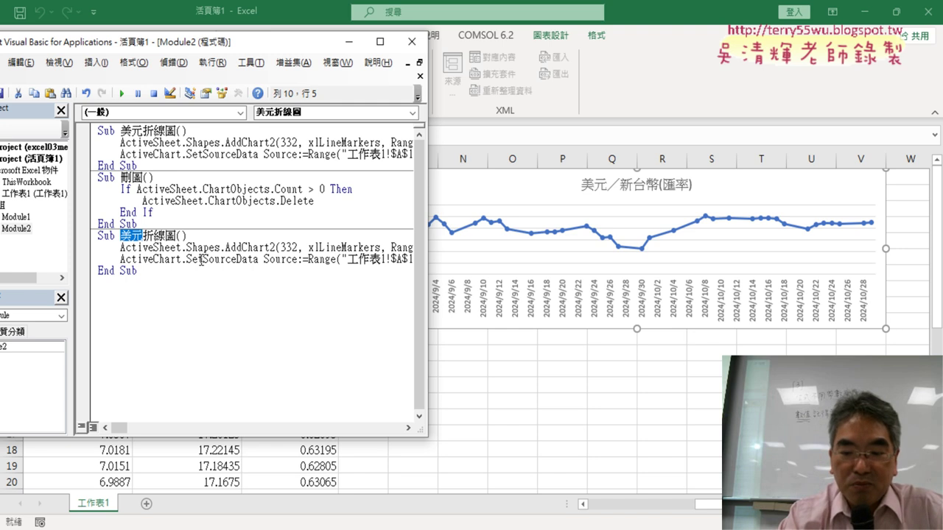
text(ㄖㄢ)
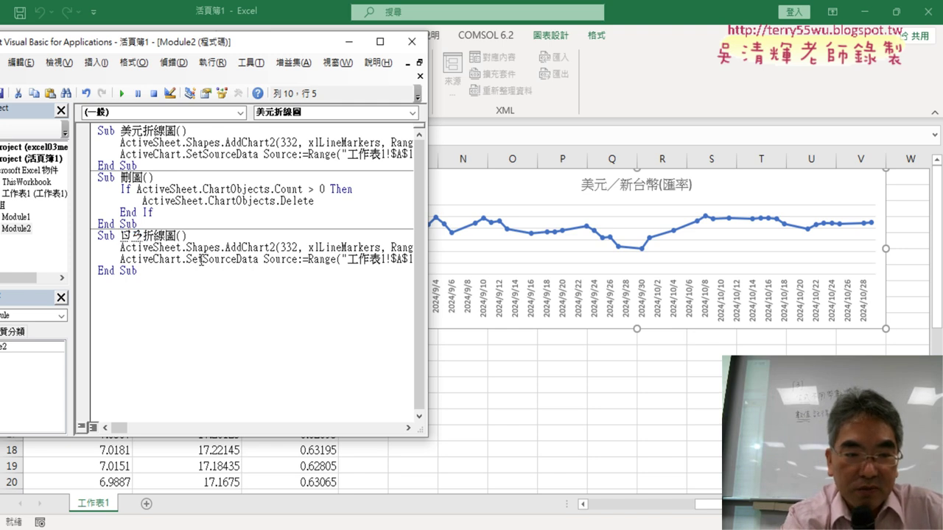
text(6)
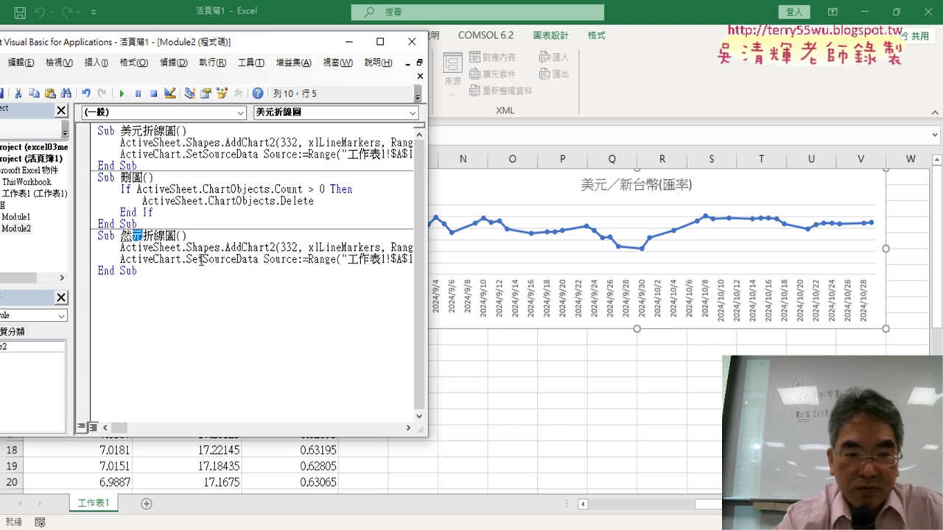
text(ㄖㄣ)
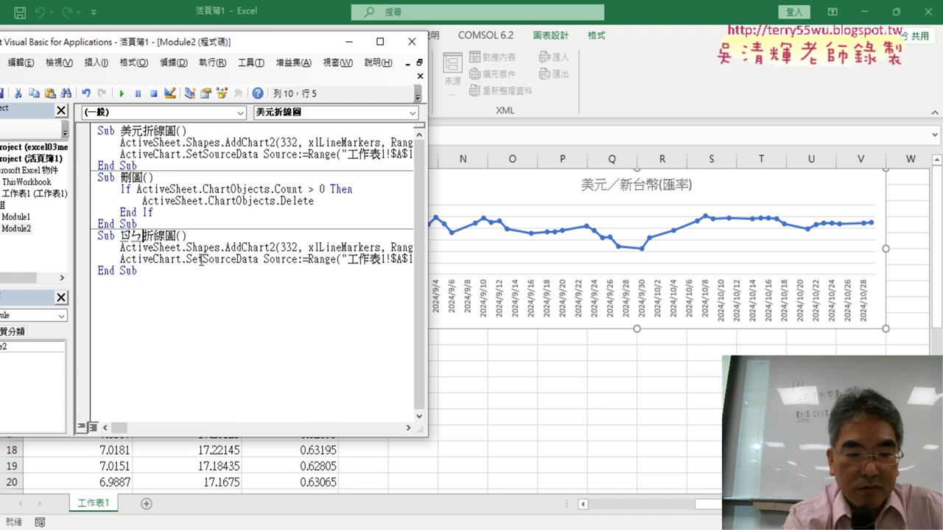
text(人ㄇ一)
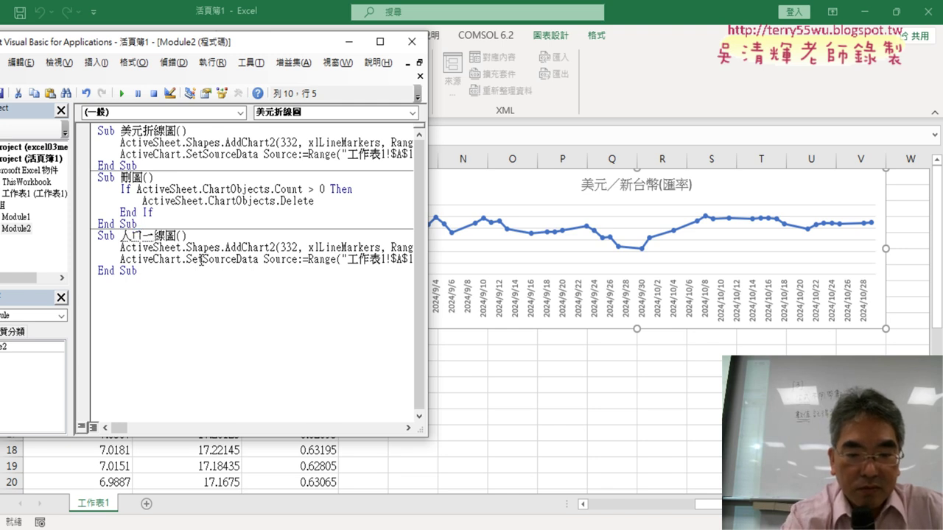
text(民)
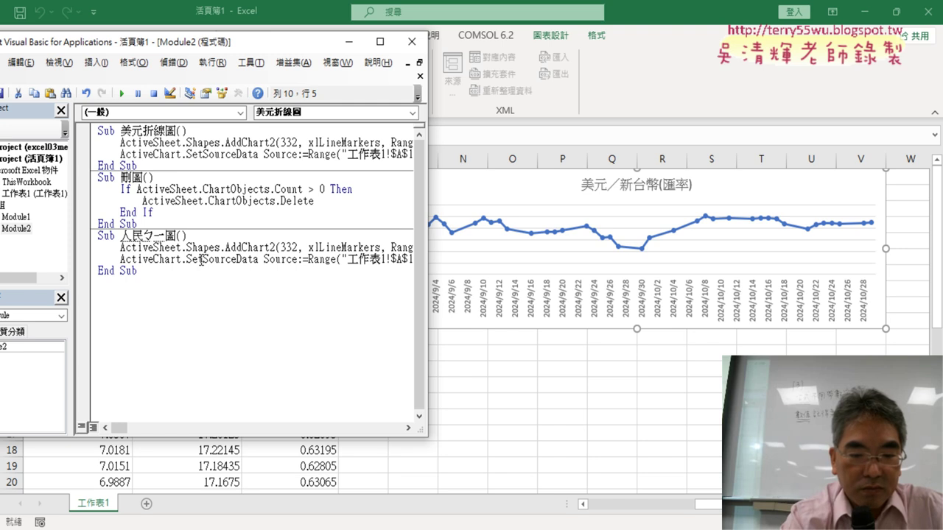
text(幣線)
key(Return)
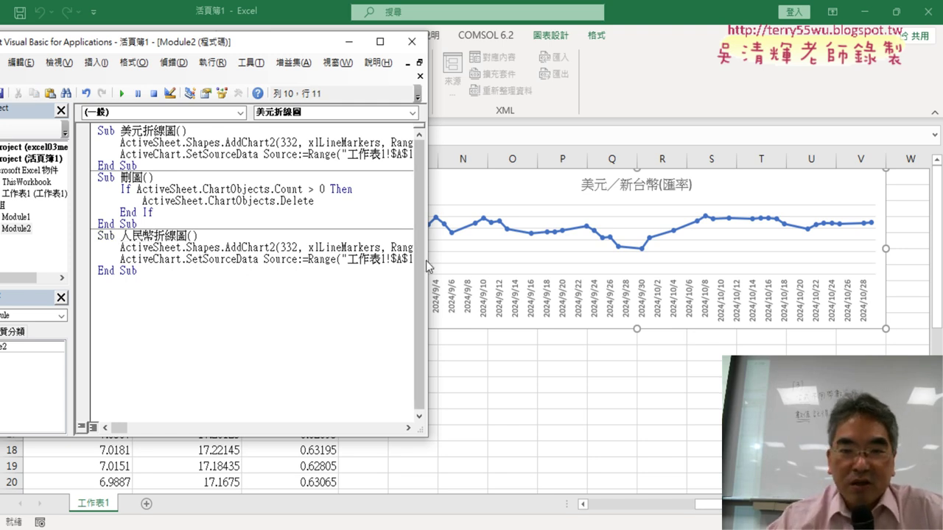
mouse_move(428, 264)
mouse_down()
mouse_move(844, 276)
mouse_move(356, 267)
mouse_up()
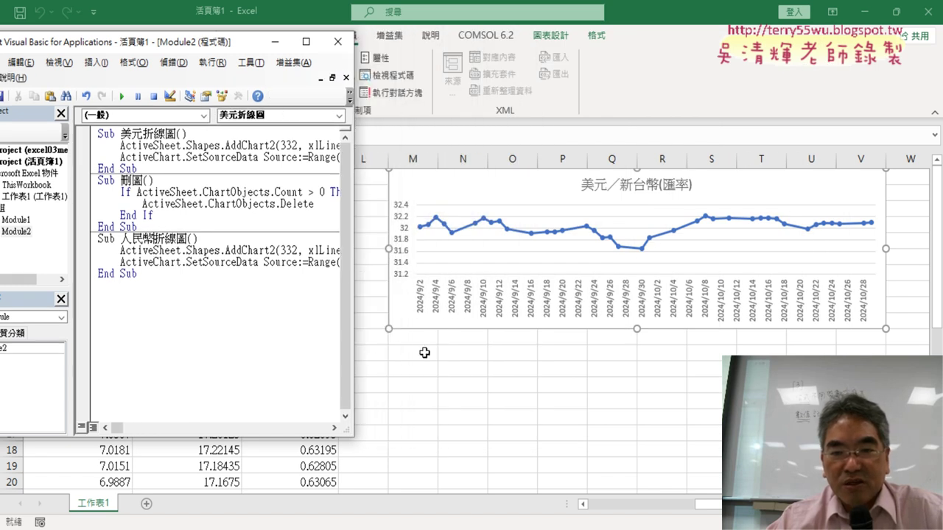
Step: Change the 人民幣折線圖 chart anchor from Range("M1") to Range("M11") for .Left and .Top
click(418, 338)
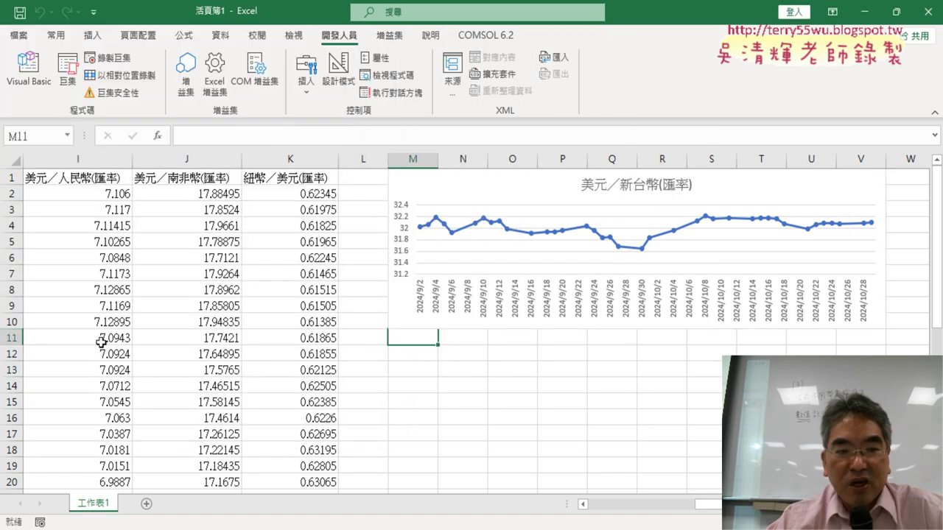
click(28, 70)
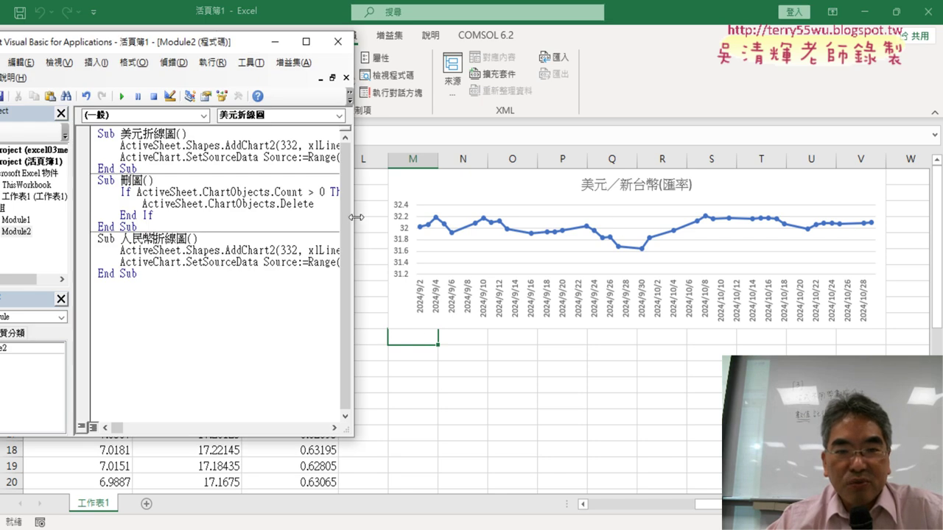
drag(356, 217, 721, 217)
click(440, 235)
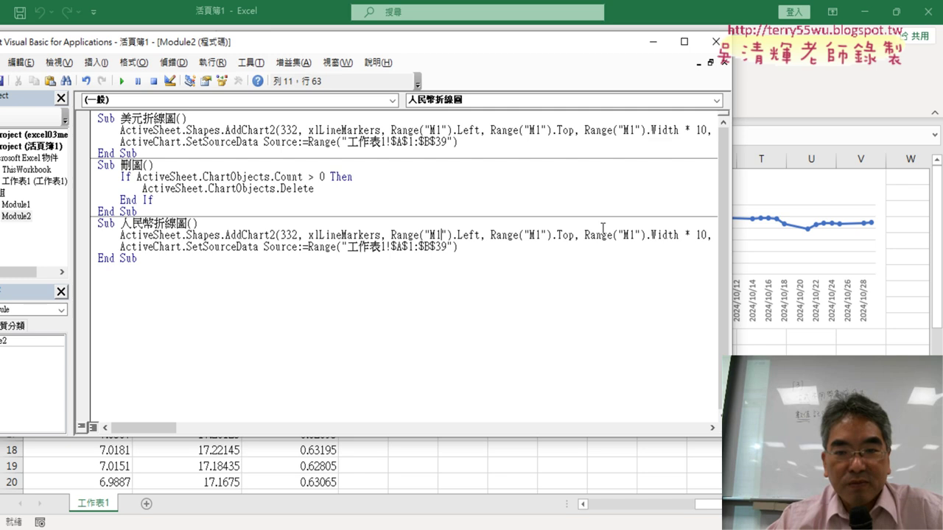
text(1)
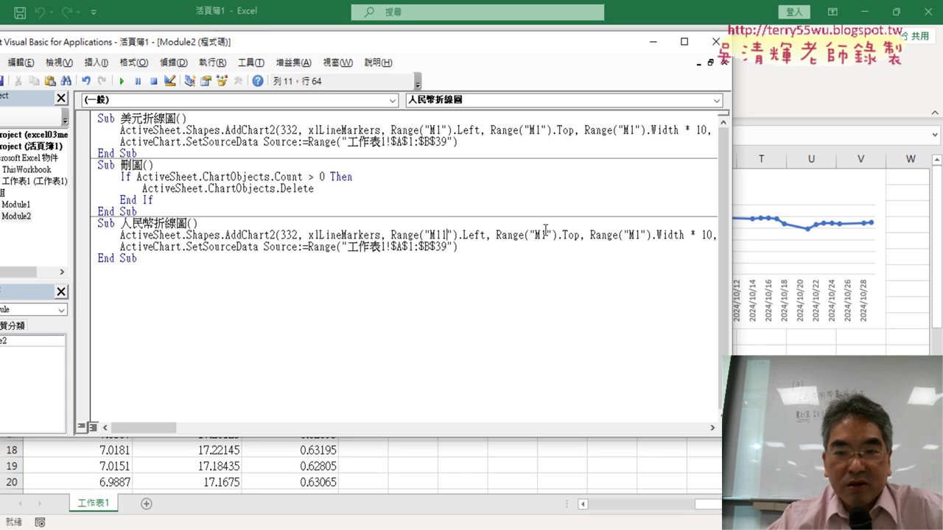
text(1)
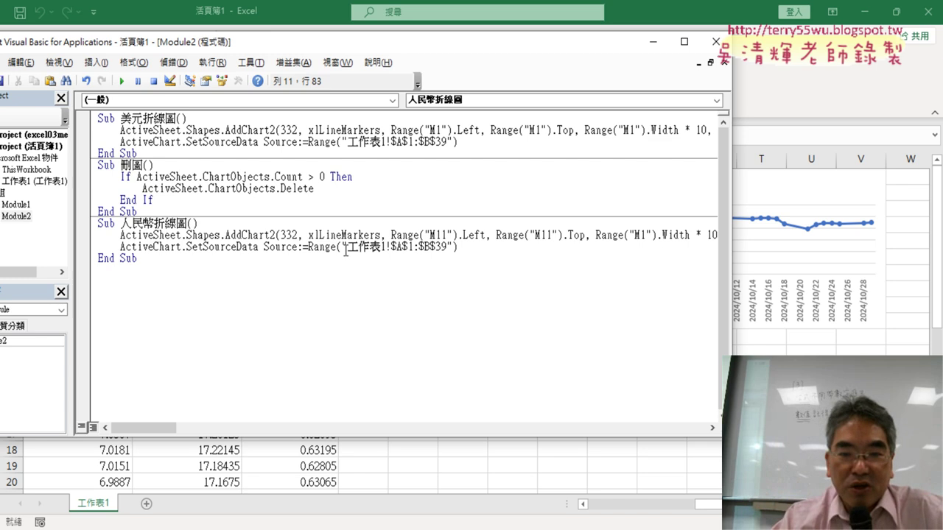
Step: Run 人民幣折線圖 to draw a second line chart below the first
drag(727, 232, 411, 232)
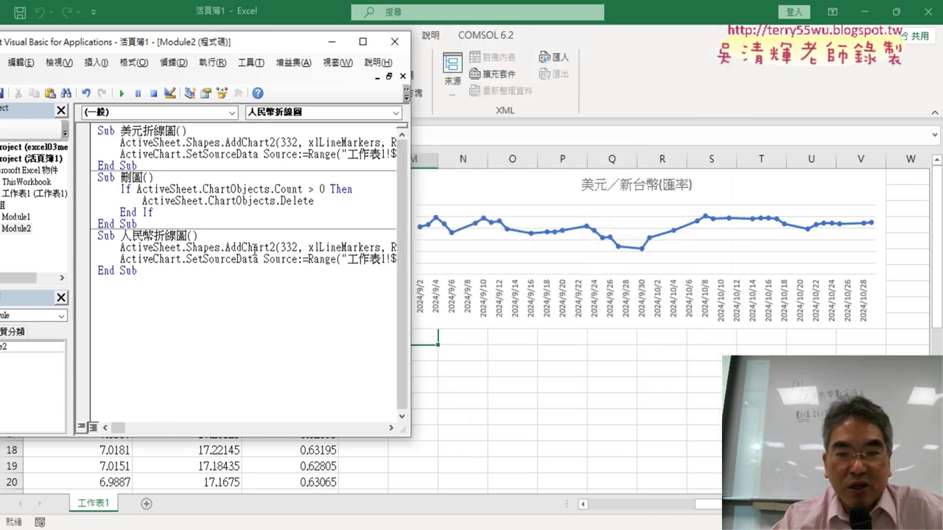
click(122, 93)
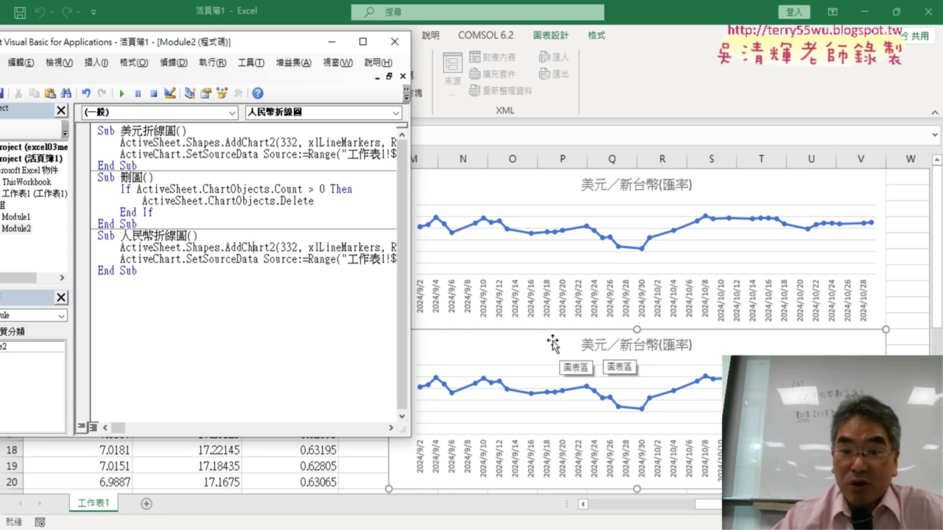
drag(409, 291, 671, 287)
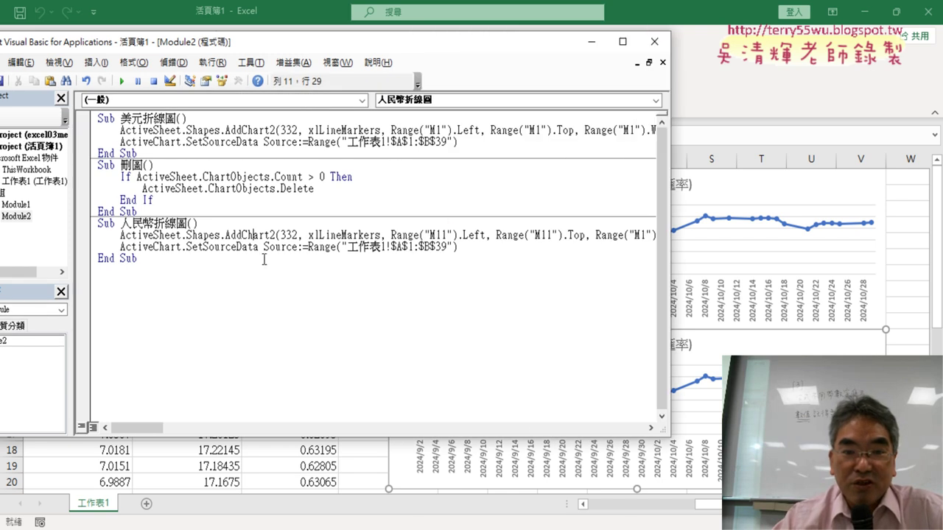
Step: Strip the 工作表1! prefix and the $ signs from 人民幣折線圖's SetSourceData range
drag(203, 247, 263, 246)
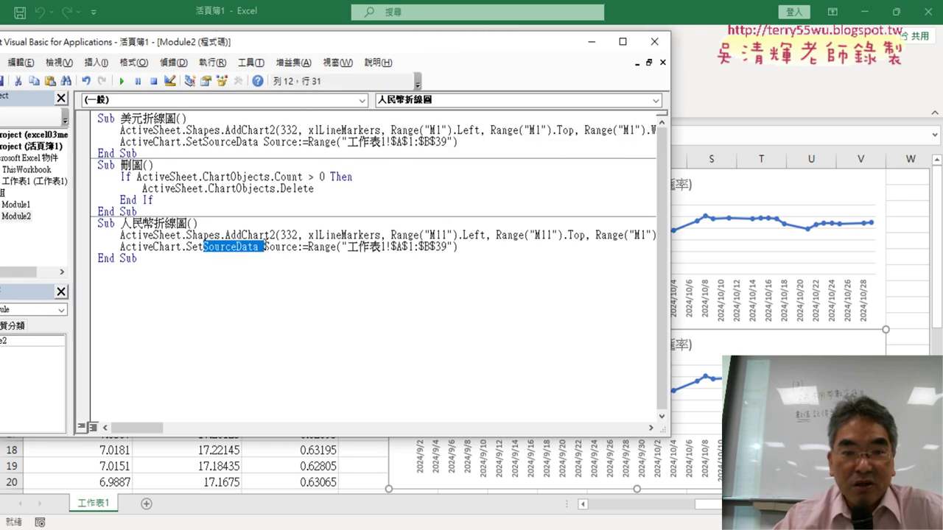
click(384, 248)
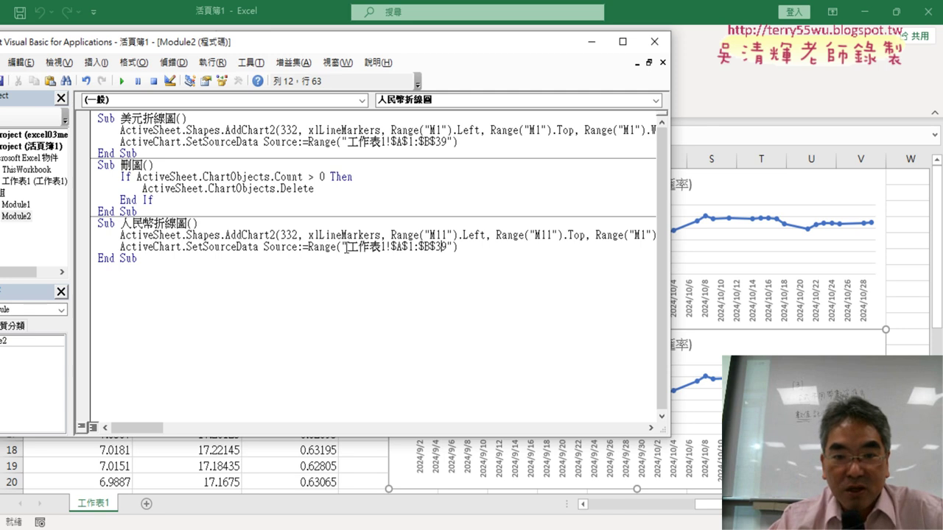
drag(345, 247, 361, 246)
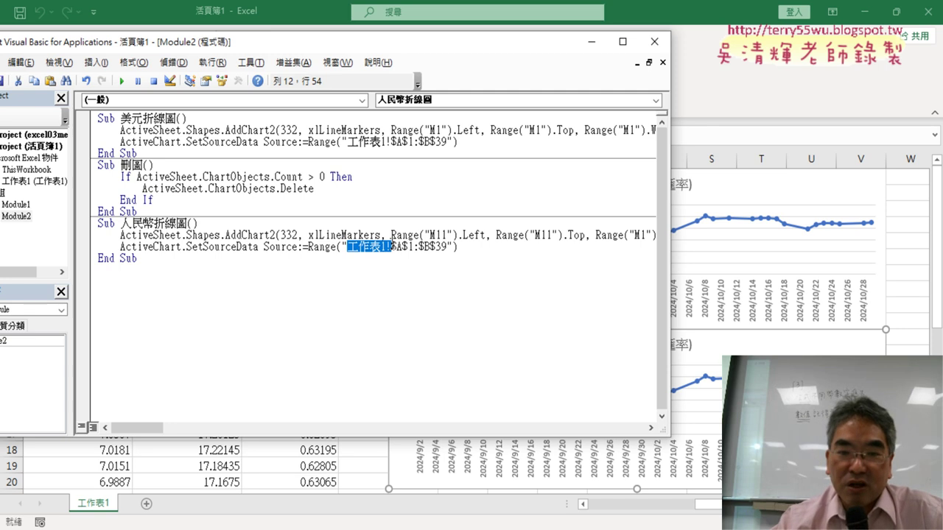
key(Delete)
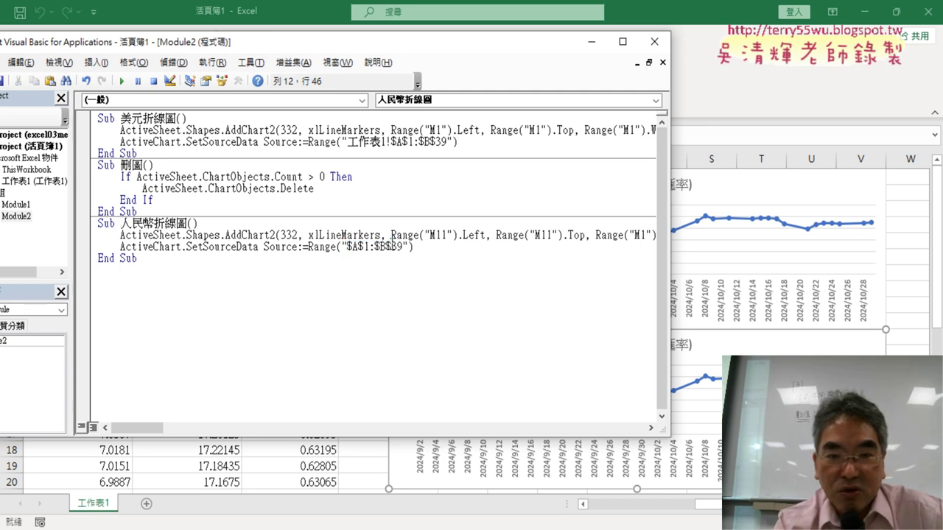
key(Delete)
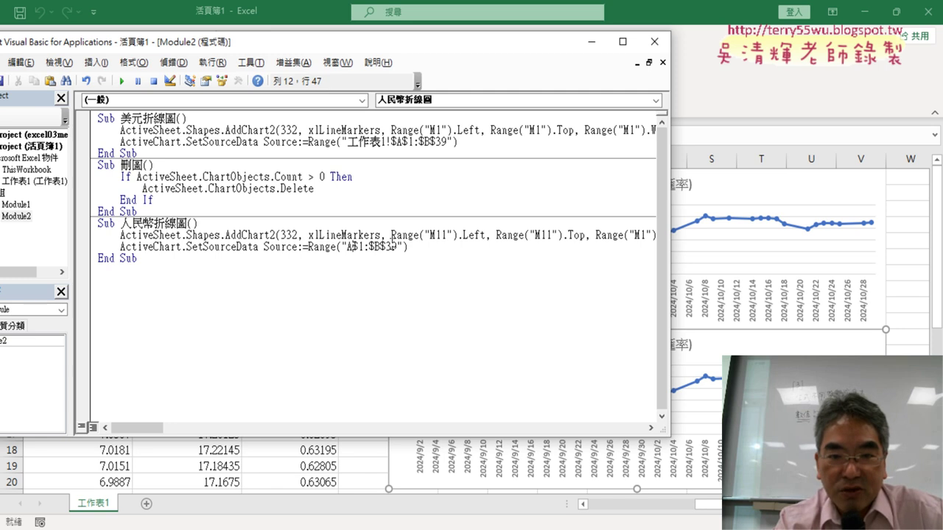
key(Delete)
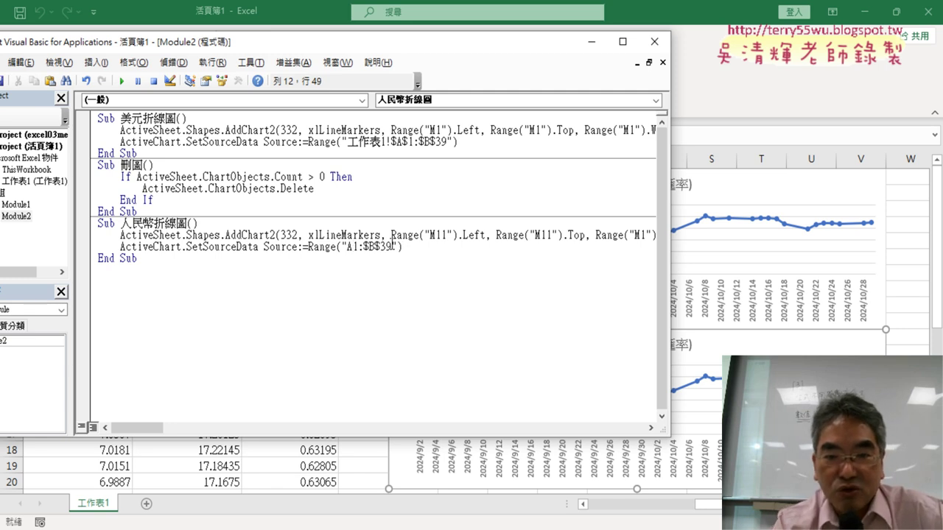
key(Delete)
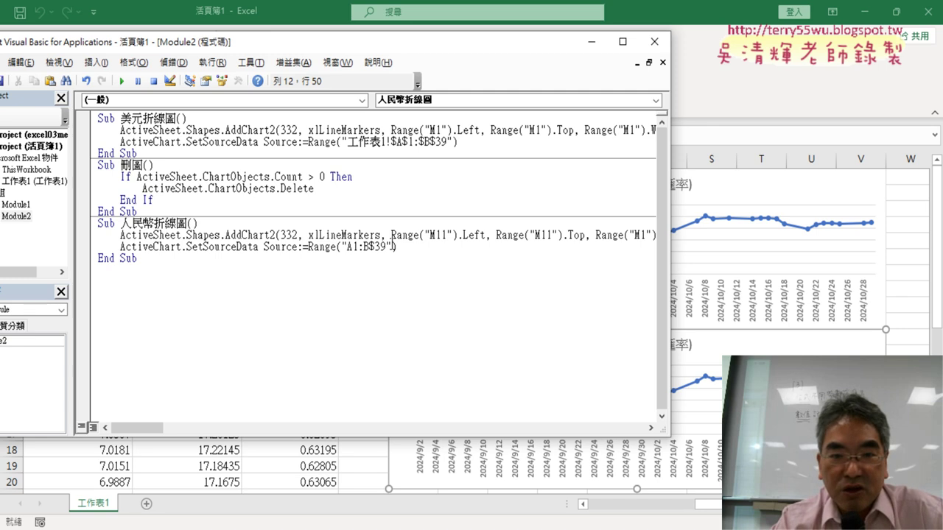
key(Delete)
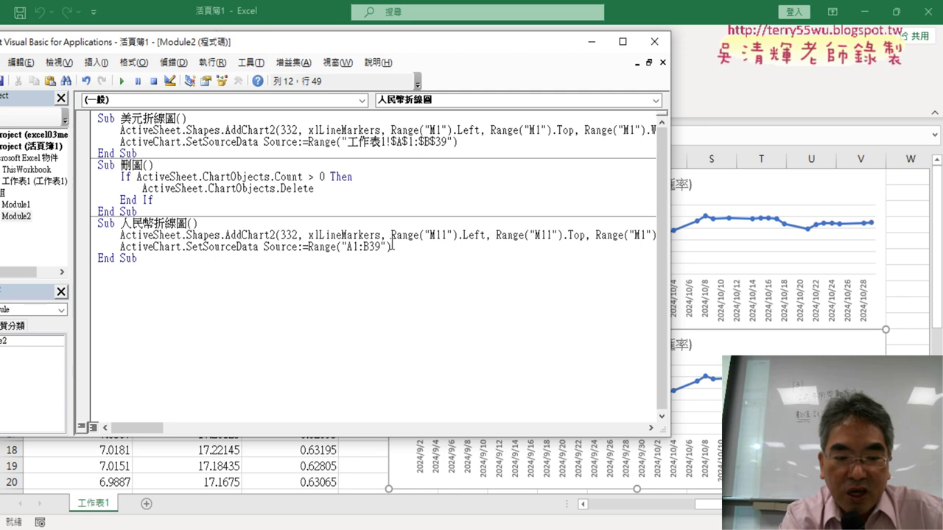
Step: Change the range's second column to C so the source reads "A1:A39,C1:C39"
click(366, 246)
key(BackSpace)
text(A)
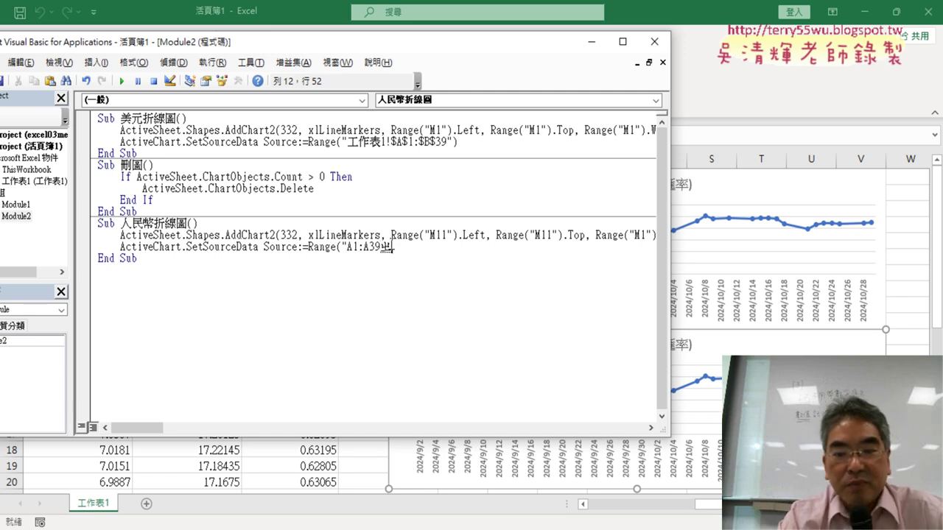
text("))
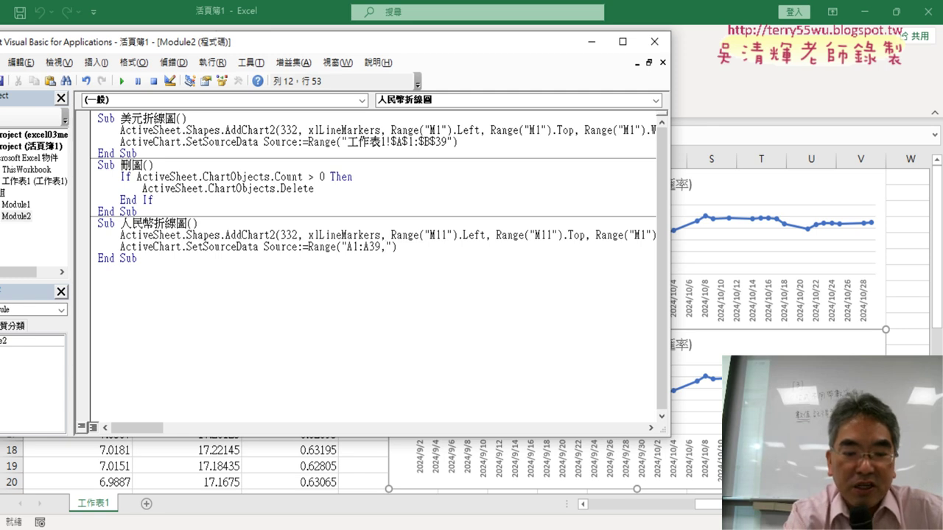
text(C1:)
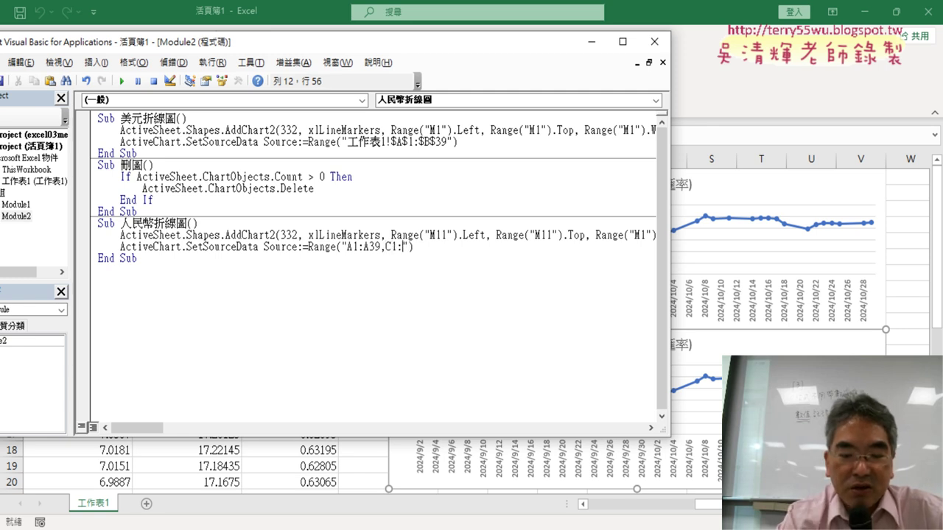
text(3)
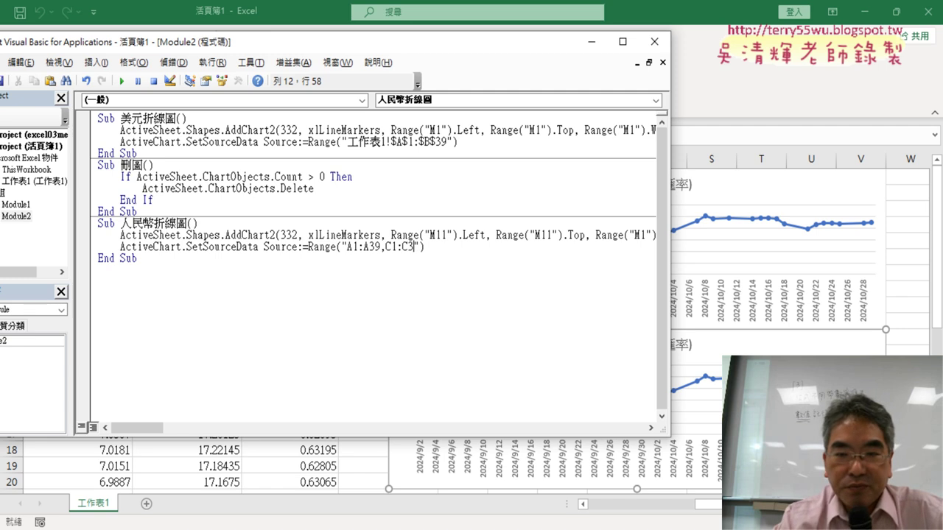
text(9)
click(394, 285)
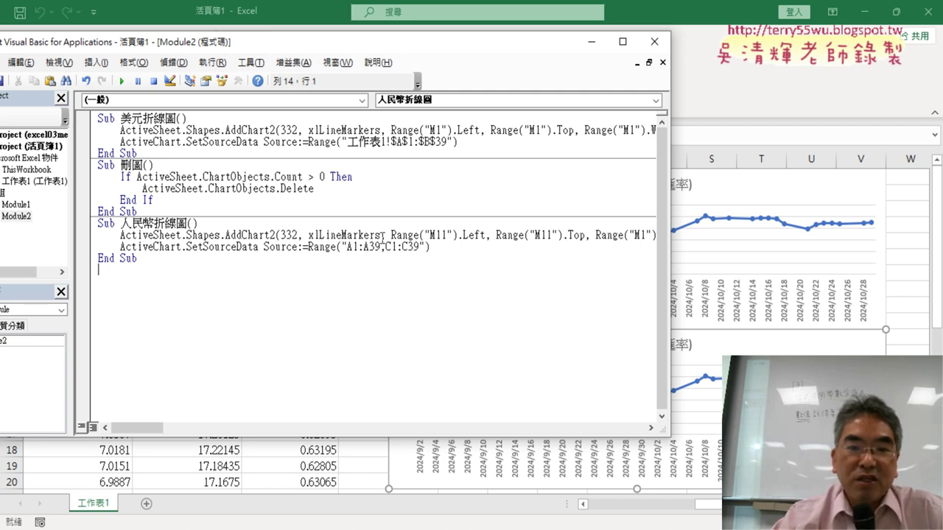
Step: Copy the A1:A39,C1:C39 range text from 人民幣折線圖's source line
drag(381, 246, 354, 250)
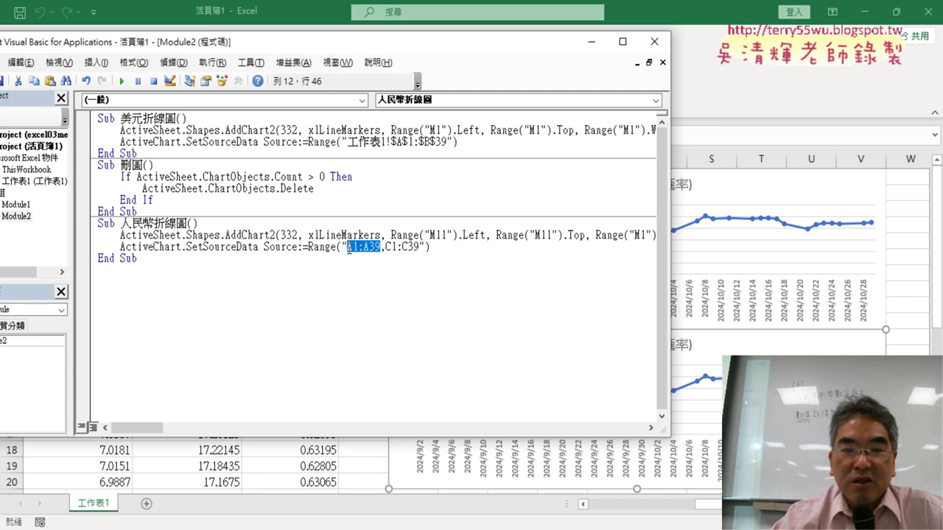
drag(419, 247, 398, 249)
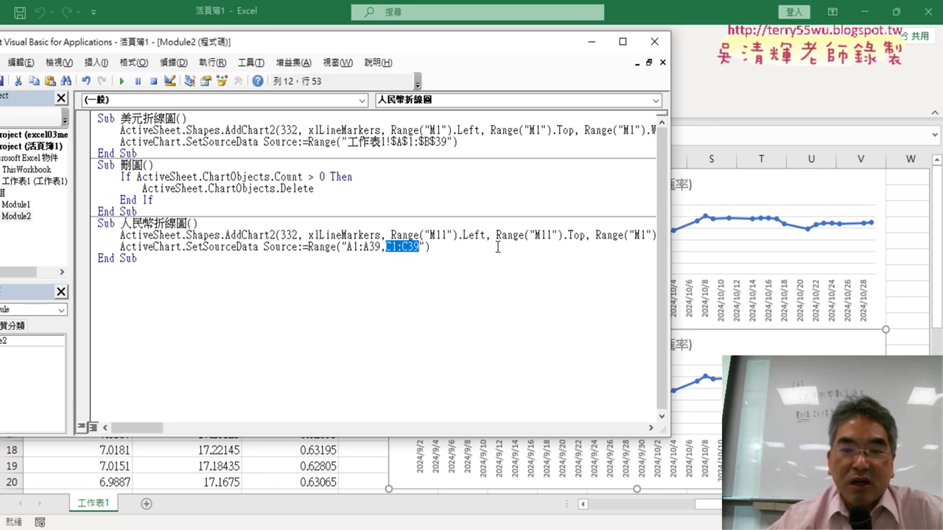
drag(447, 142, 347, 142)
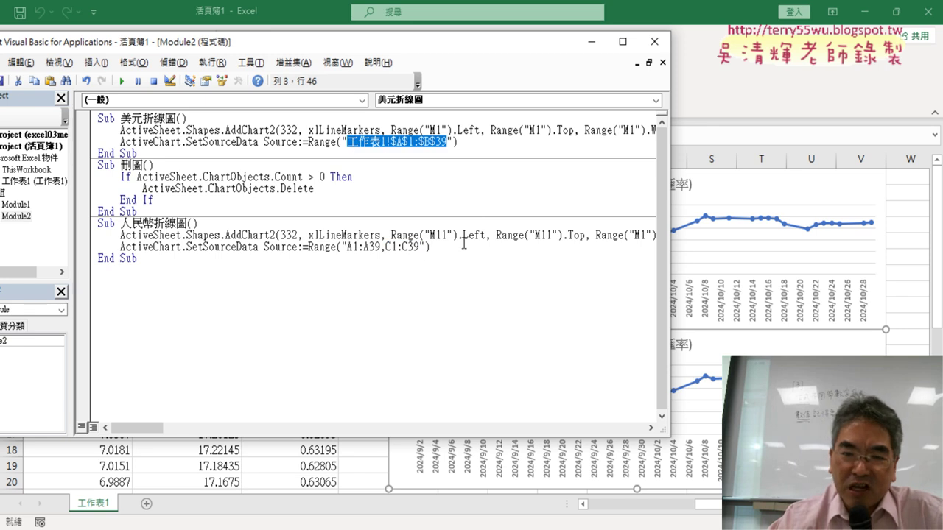
drag(420, 247, 348, 247)
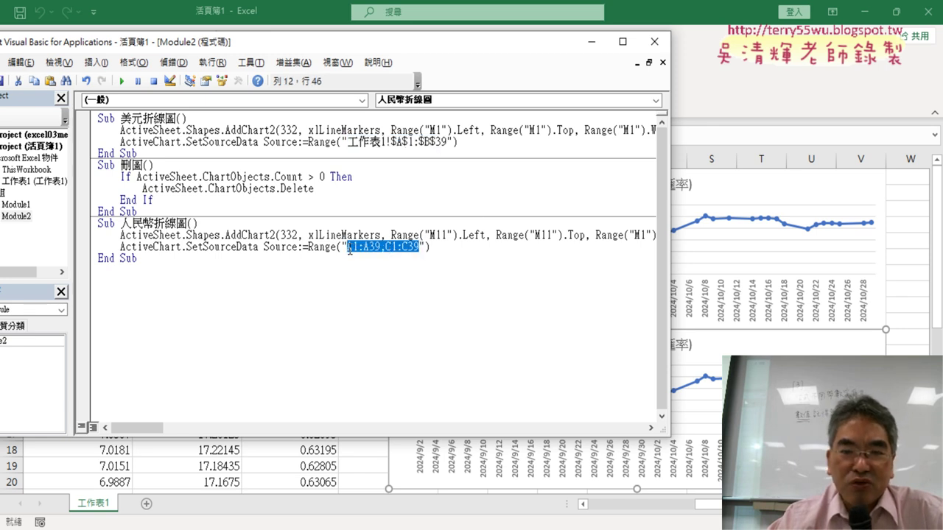
right_click(356, 251)
click(381, 269)
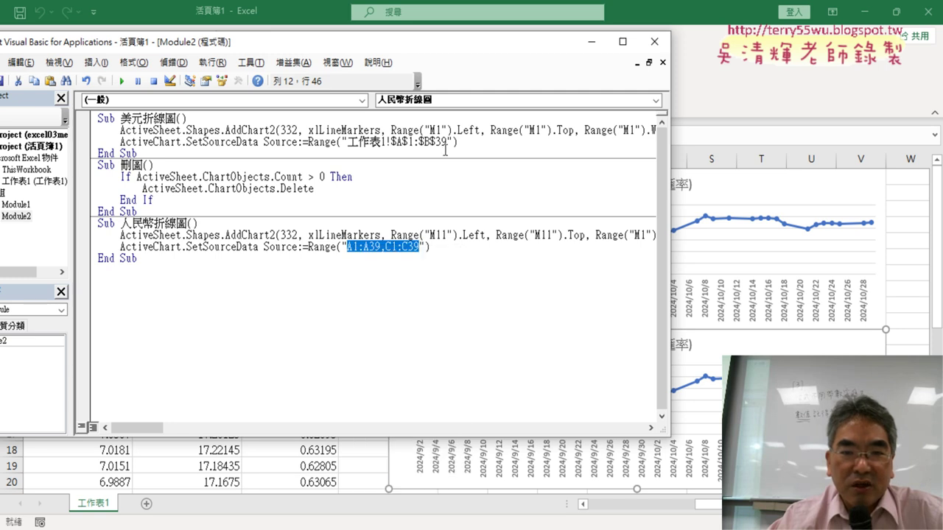
Step: Paste it over 美元折線圖's 工作表1!$A$1:$B$39 and change C to B, giving A1:A39,B1:B39
click(446, 144)
drag(446, 143, 349, 145)
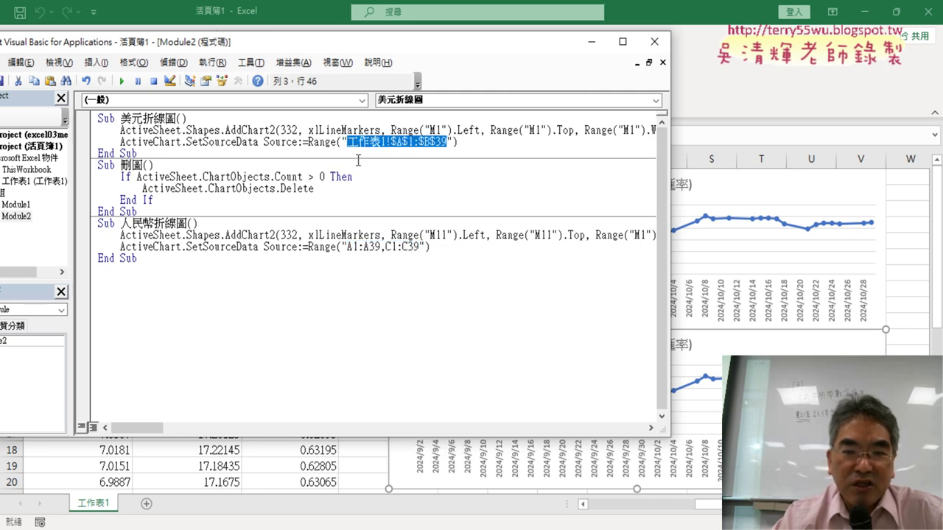
key(ctrl+v)
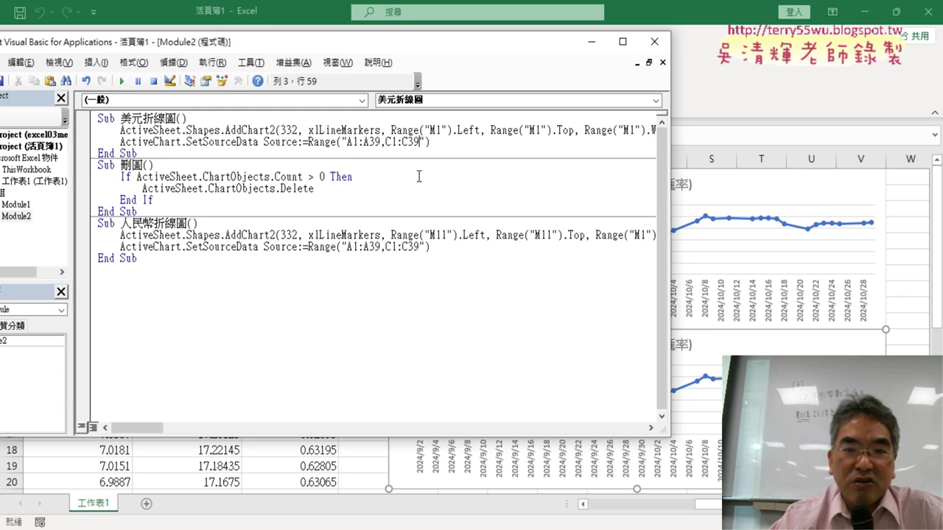
drag(392, 142, 386, 142)
text(B)
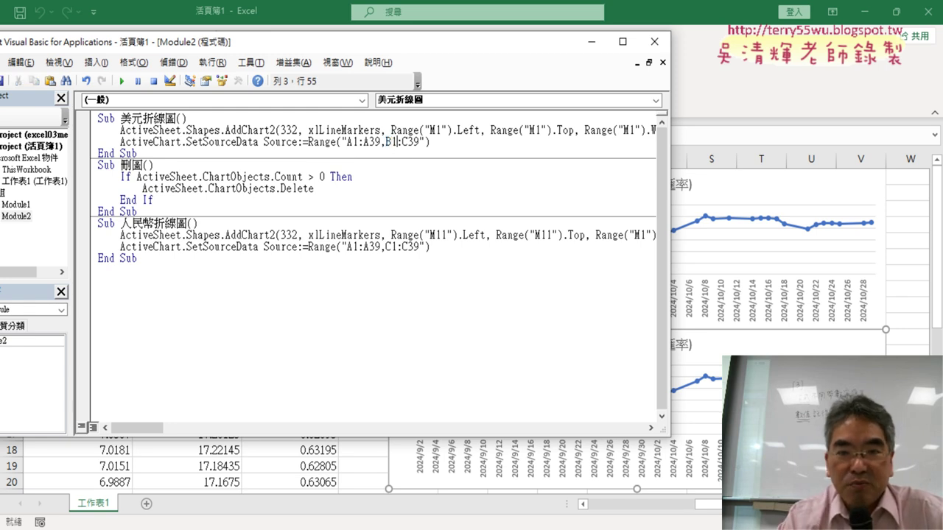
key(Delete)
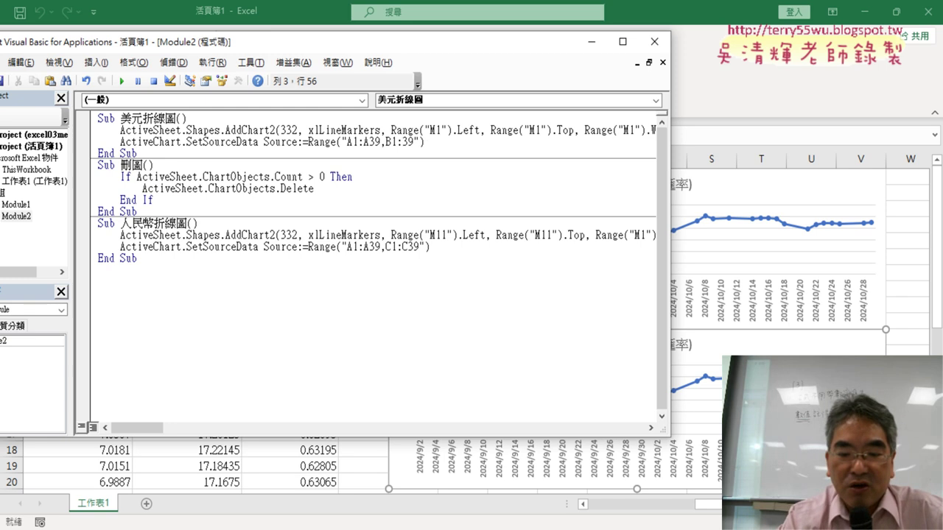
text(B)
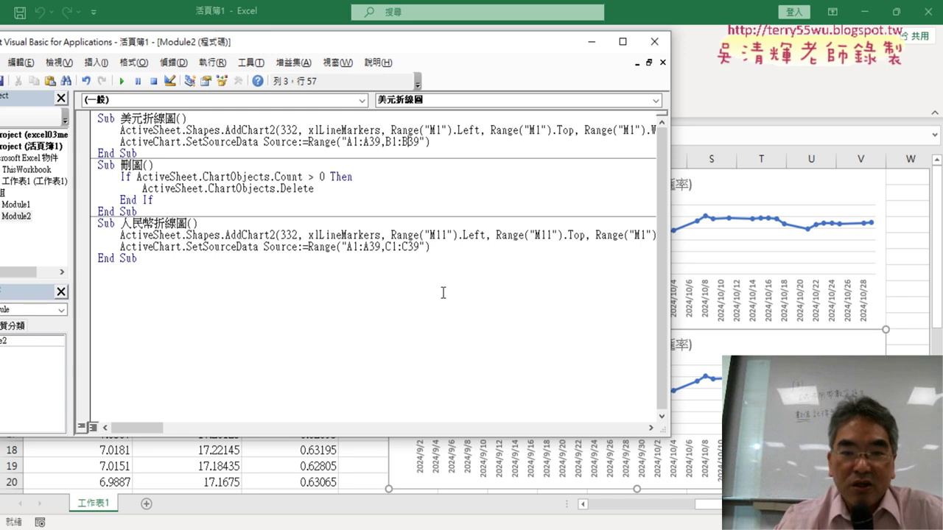
click(351, 190)
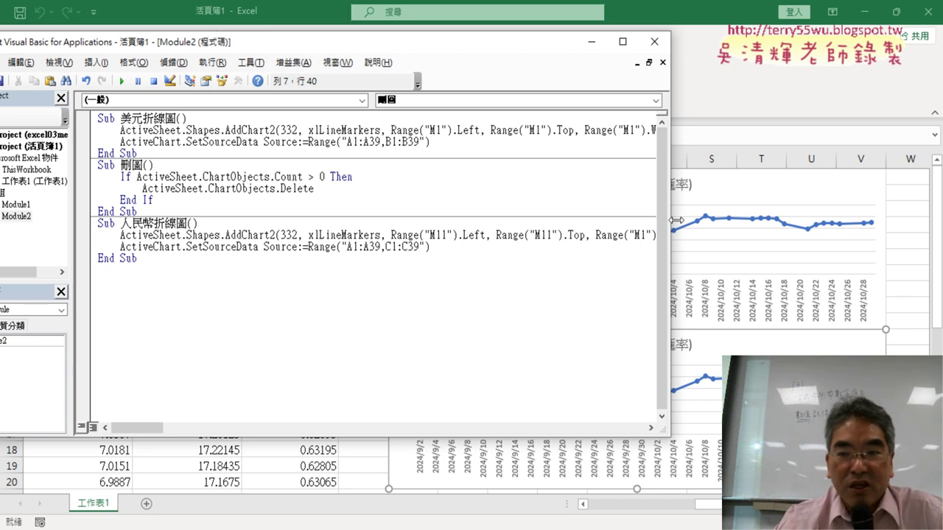
Step: Run 刪圖 to clear the old charts, then run 人民幣折線圖 and 美元折線圖 to redraw both
drag(672, 220, 458, 221)
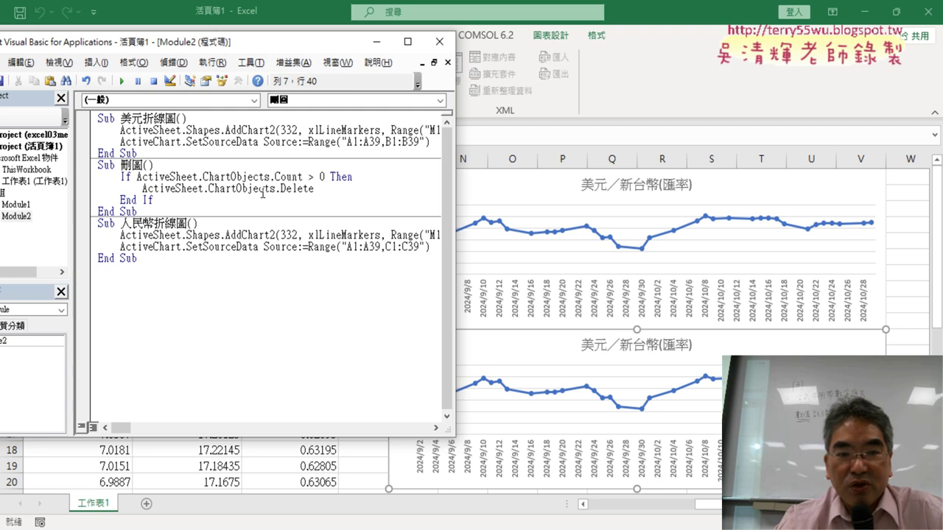
click(122, 81)
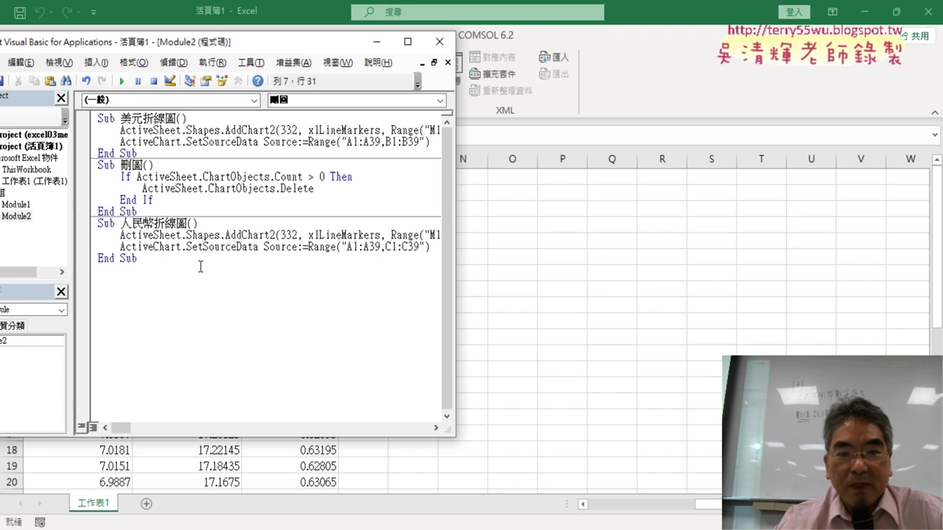
click(204, 237)
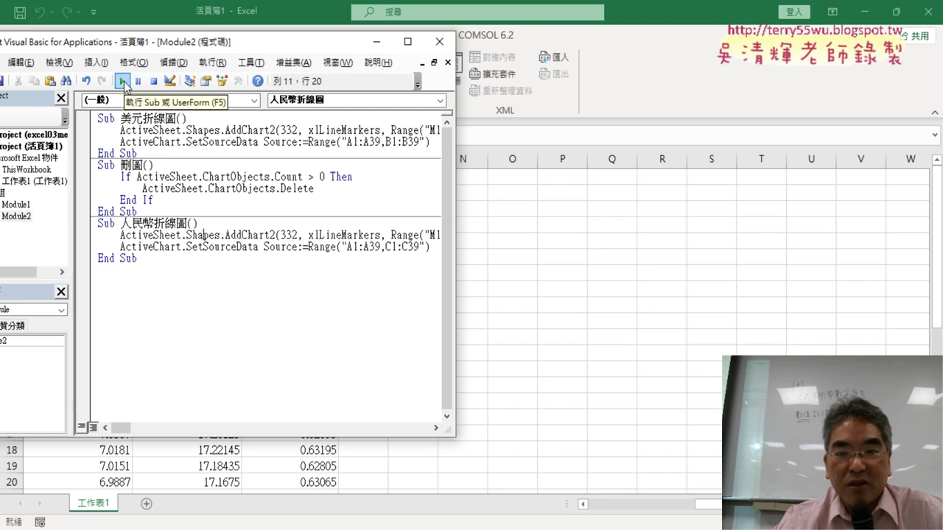
click(122, 82)
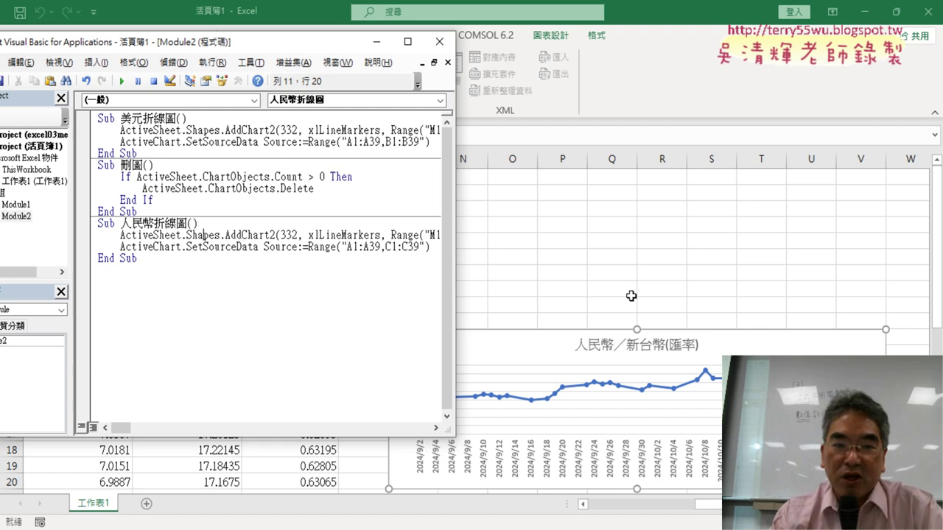
click(234, 141)
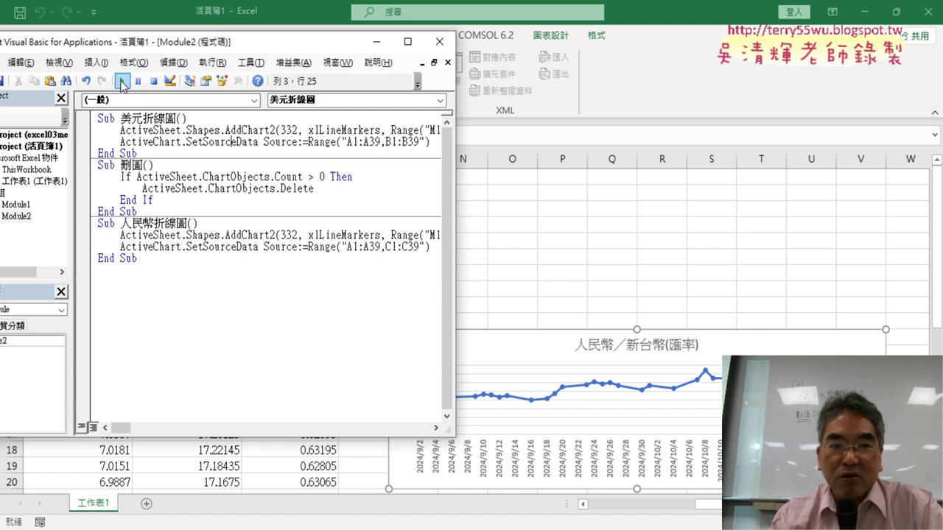
click(122, 81)
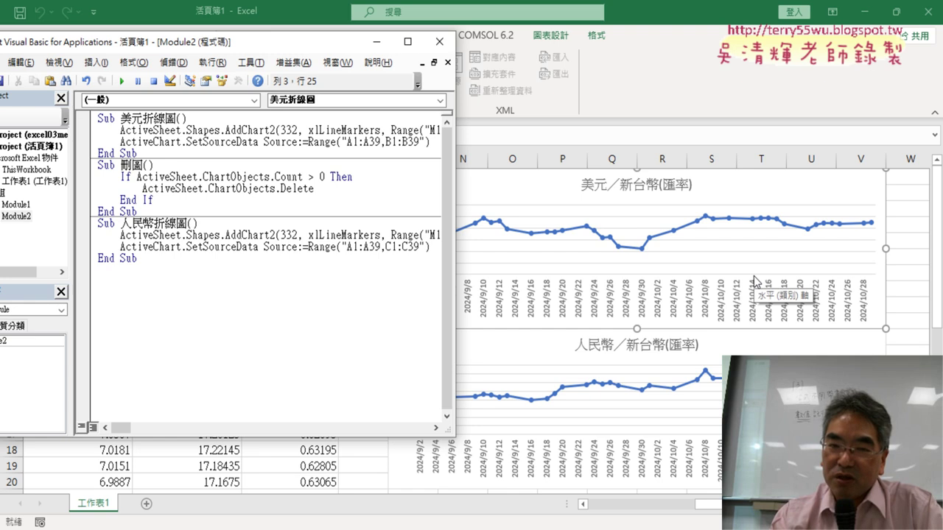
drag(455, 254, 681, 251)
Step: Select the 人民幣折線圖 code, rearrange the VBA window, and switch to the Google Docs notes in Chrome
drag(124, 272, 88, 232)
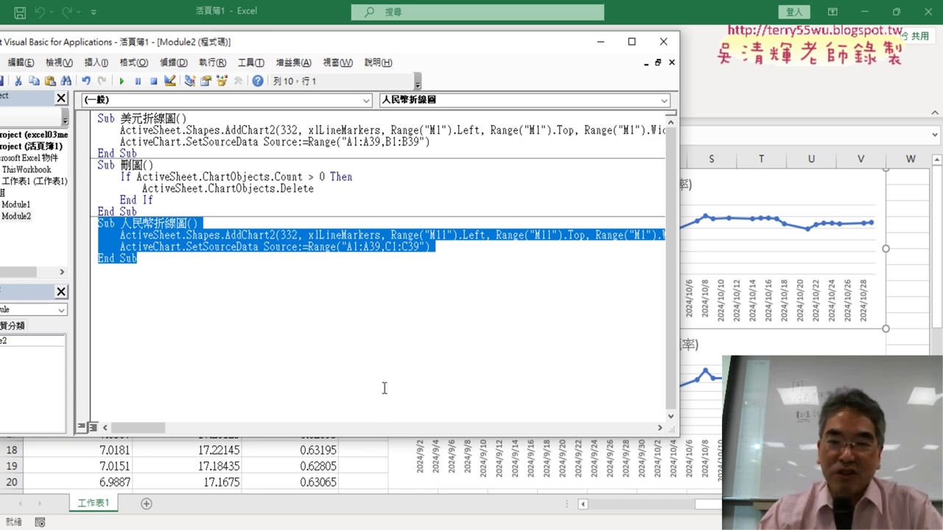
drag(678, 313, 514, 316)
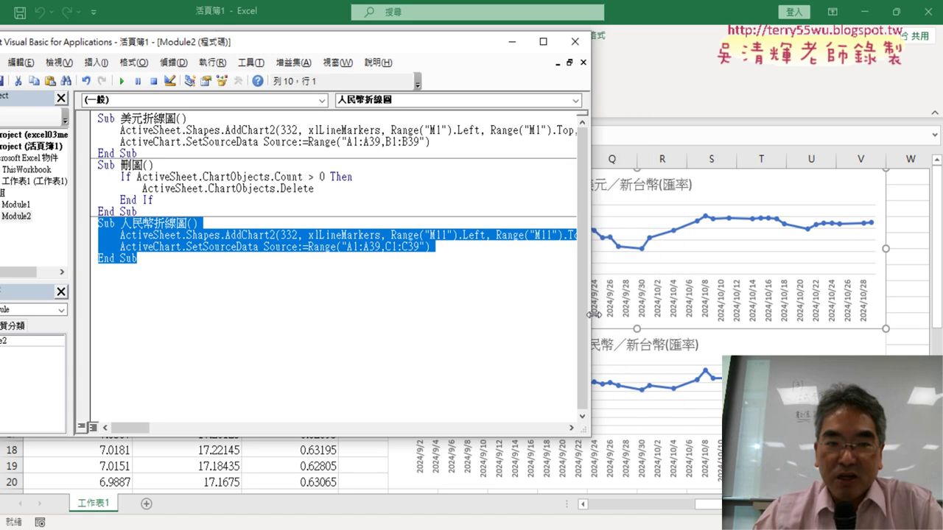
drag(352, 45, 643, 64)
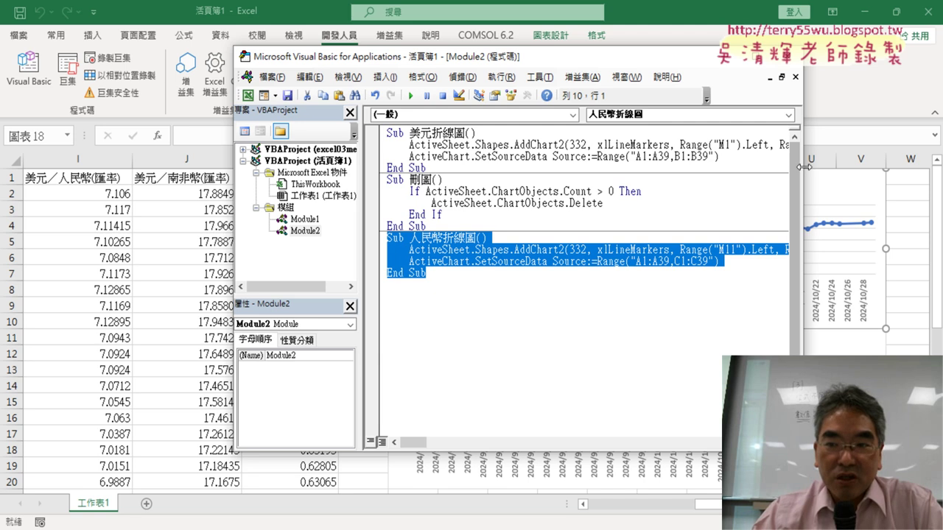
drag(802, 169, 894, 170)
drag(675, 62, 456, 60)
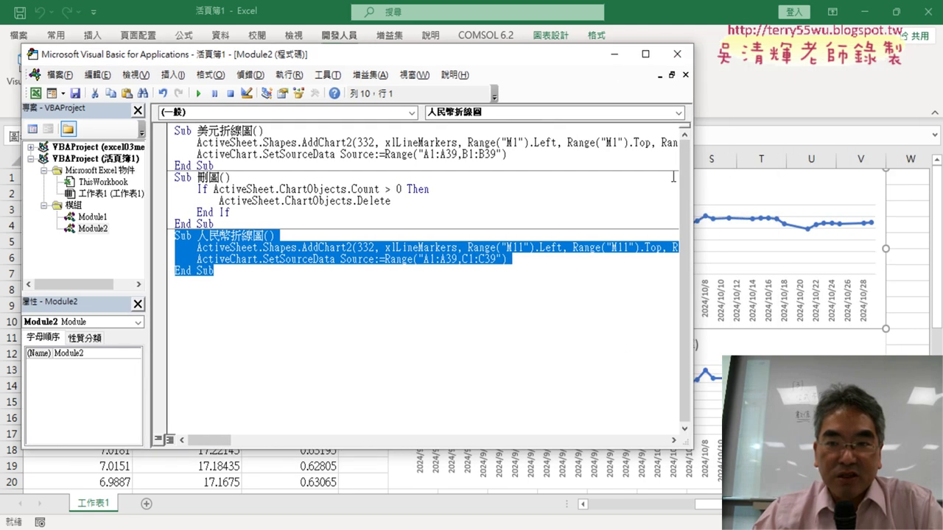
drag(692, 176, 882, 177)
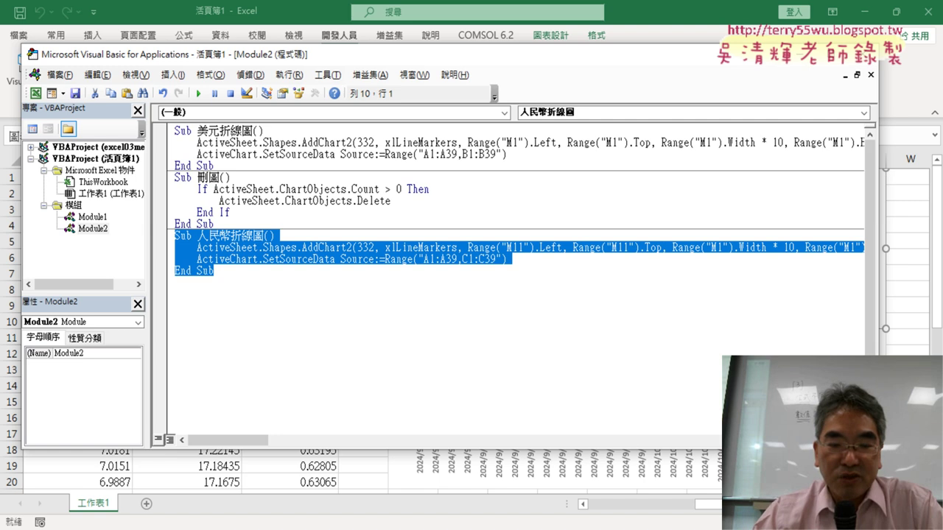
click(360, 499)
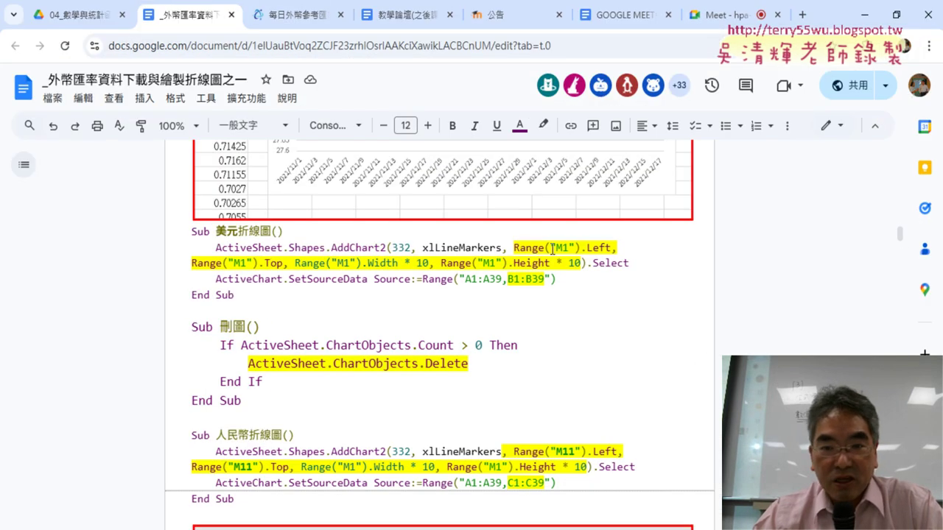
drag(515, 248, 576, 263)
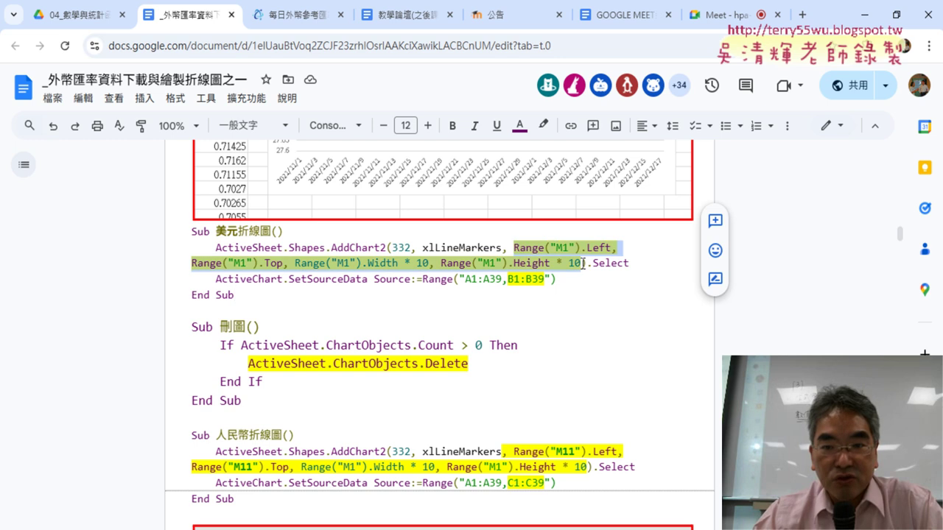
scroll(558, 298, down, 2)
mouse_move(243, 329)
mouse_down()
mouse_move(218, 308)
mouse_move(192, 254)
mouse_up()
scroll(467, 292, down, 2)
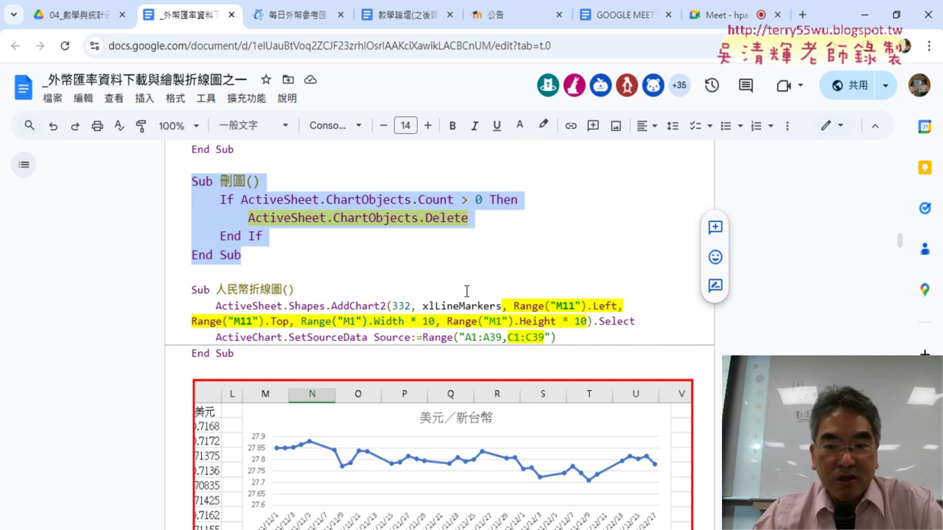